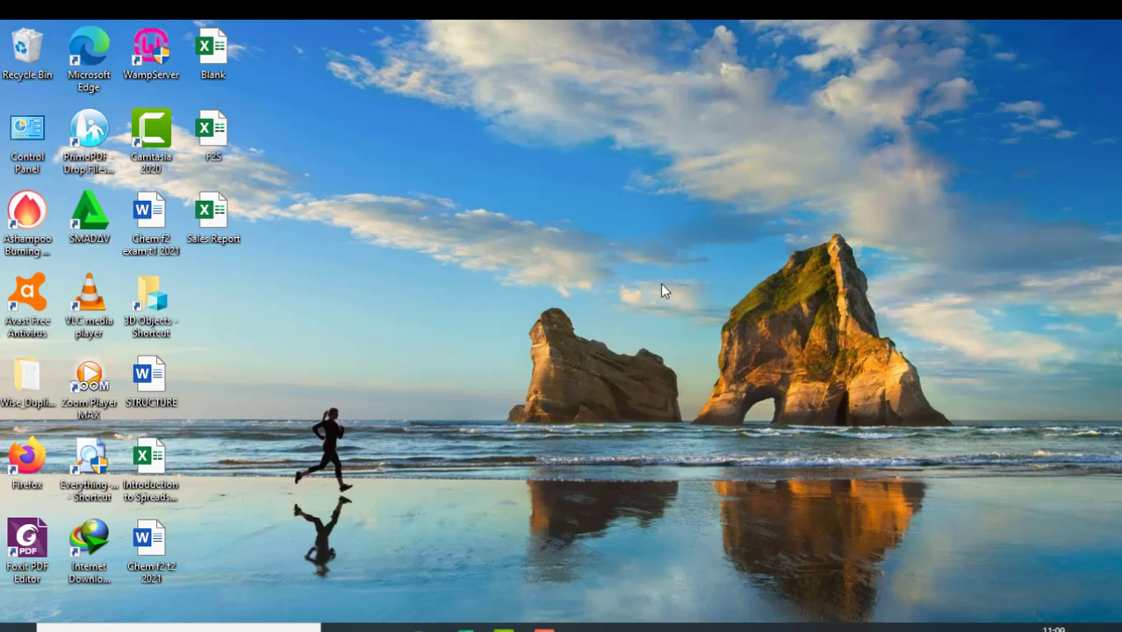
- Switch to the Blank workbook in Excel
{"action": "left_click", "coordinate": [465, 629]}
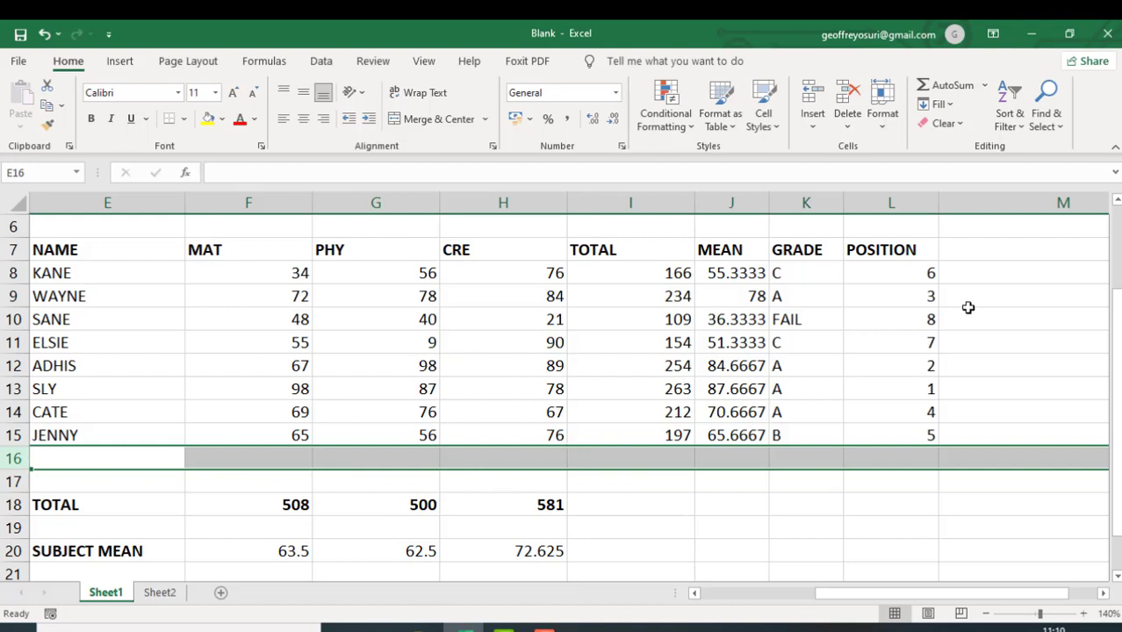
{"action": "left_click", "coordinate": [92, 458]}
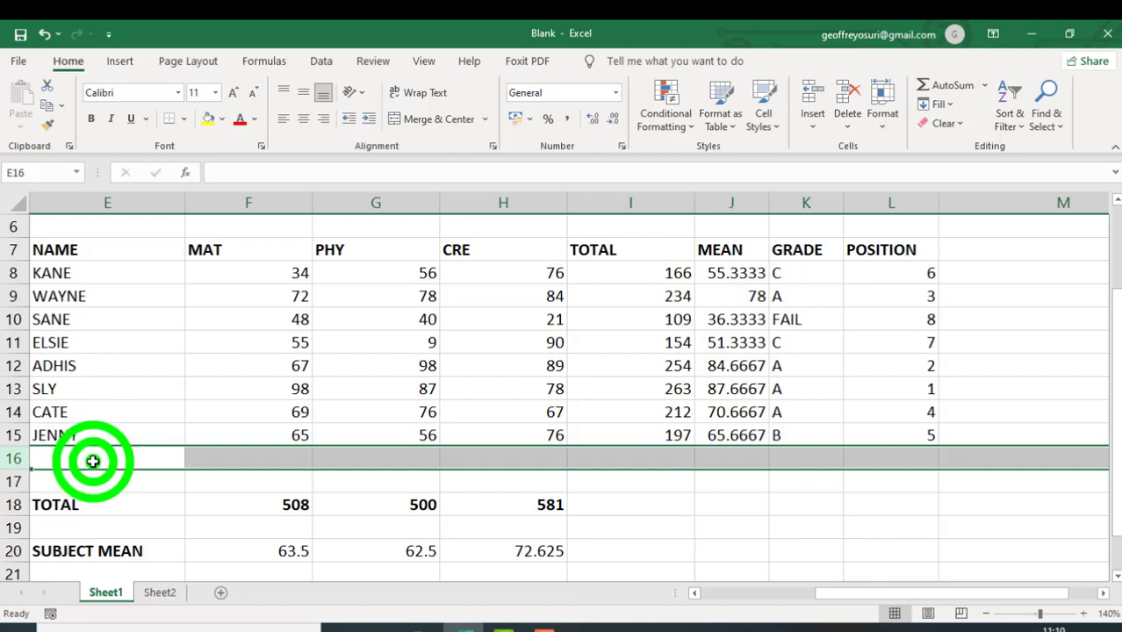
{"action": "left_click", "coordinate": [224, 453]}
{"action": "left_click", "coordinate": [322, 458]}
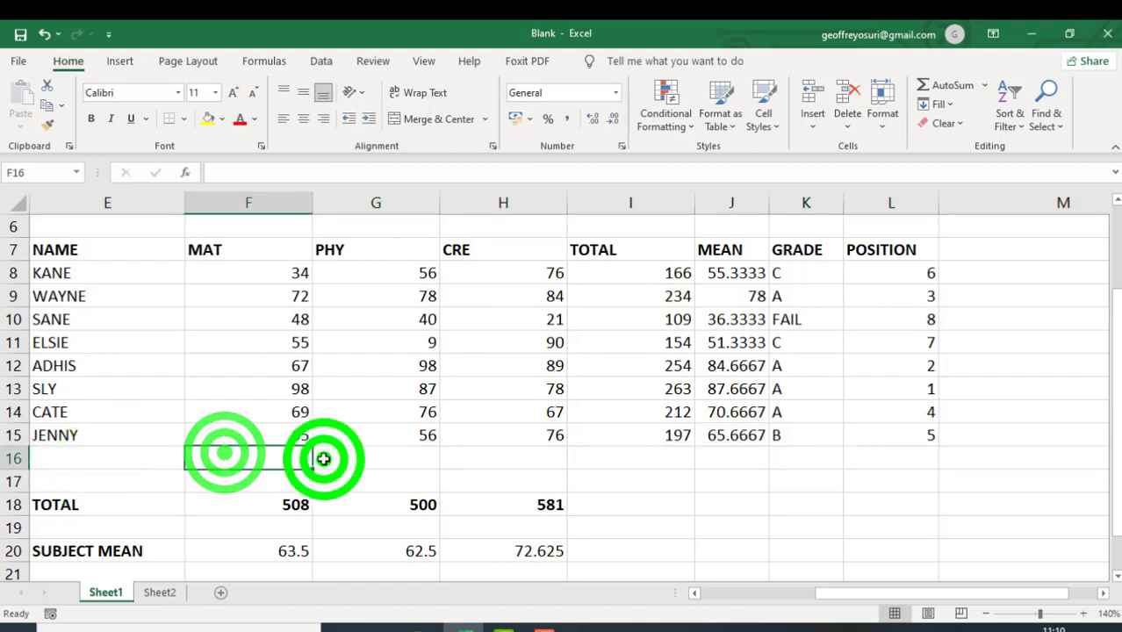
{"action": "left_click", "coordinate": [76, 463]}
{"action": "type", "text": "h"}
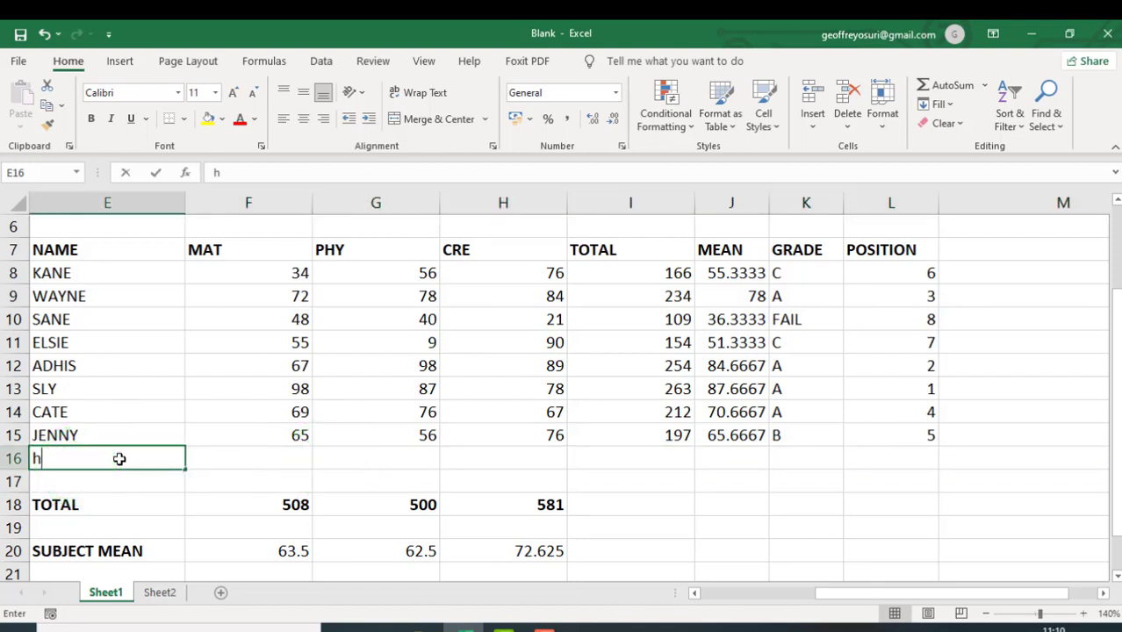
{"action": "type", "text": "ghghg"}
{"action": "key", "text": "BackSpace"}
{"action": "key", "text": "BackSpace"}
{"action": "key", "text": "BackSpace"}
{"action": "key", "text": "BackSpace"}
{"action": "key", "text": "BackSpace"}
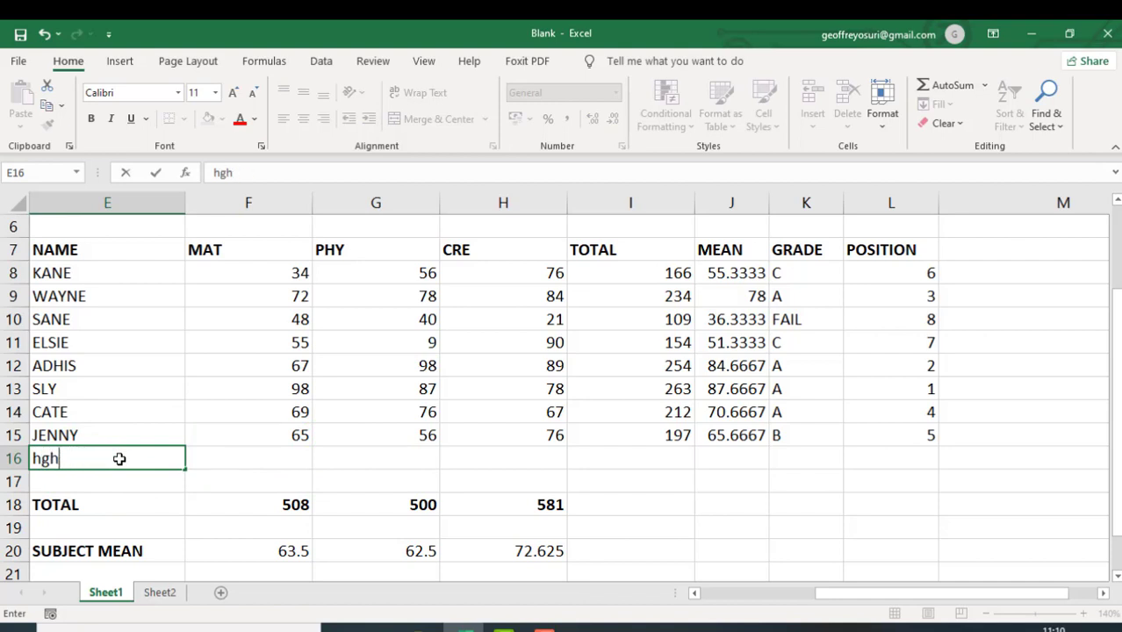
{"action": "key", "text": "BackSpace"}
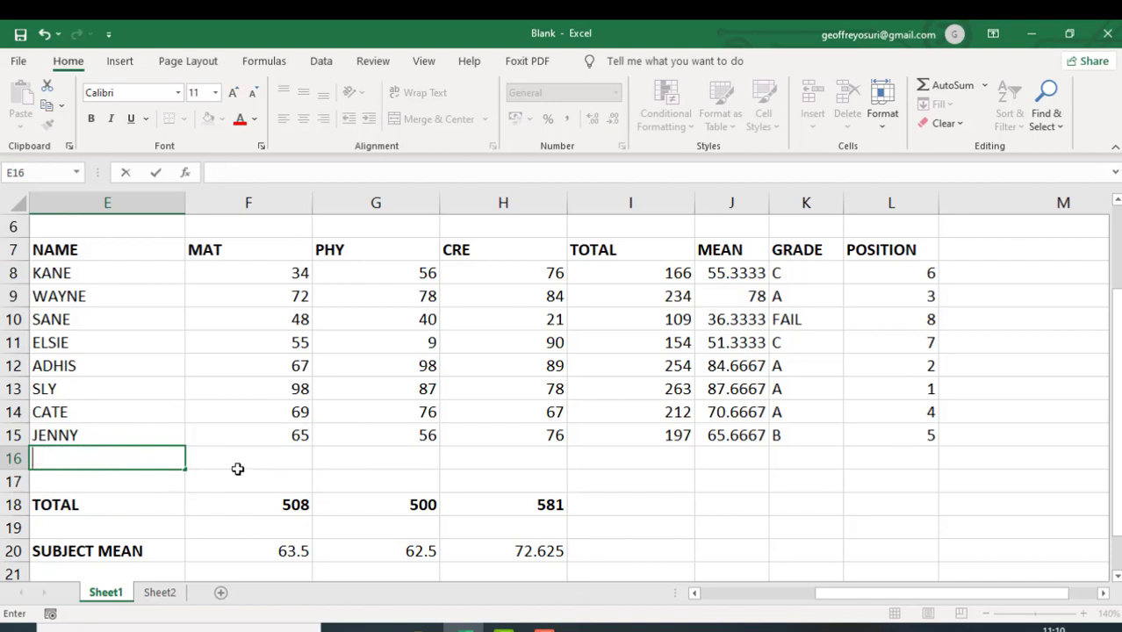
{"action": "left_click", "coordinate": [238, 459]}
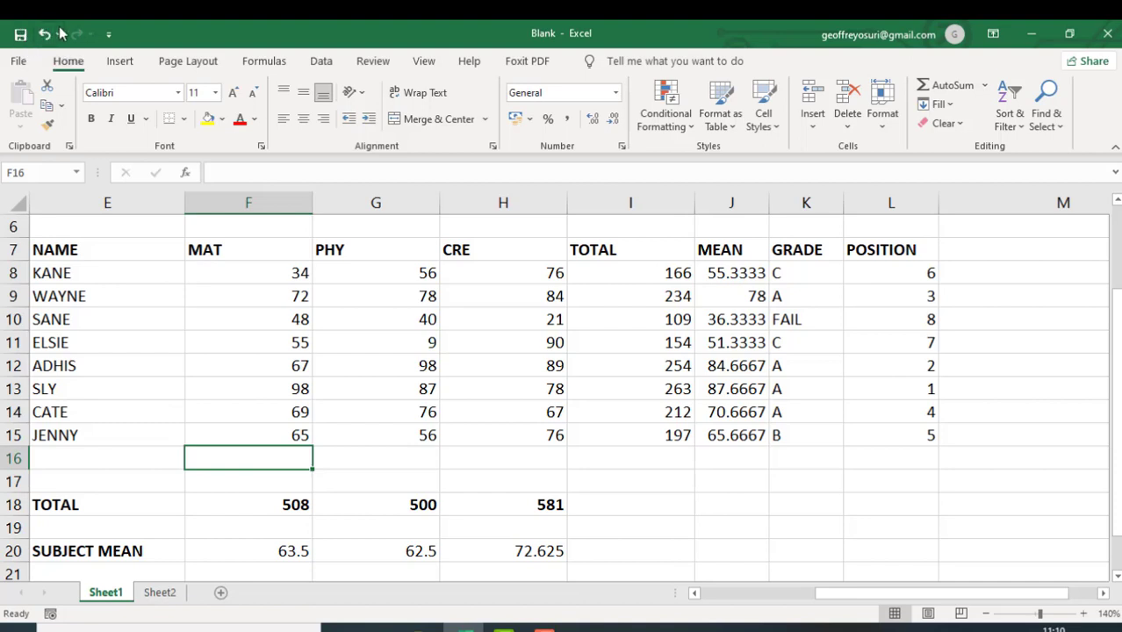
- Add the Form command from the All Commands list to the Quick Access Toolbar for all documents
{"action": "left_click", "coordinate": [109, 37]}
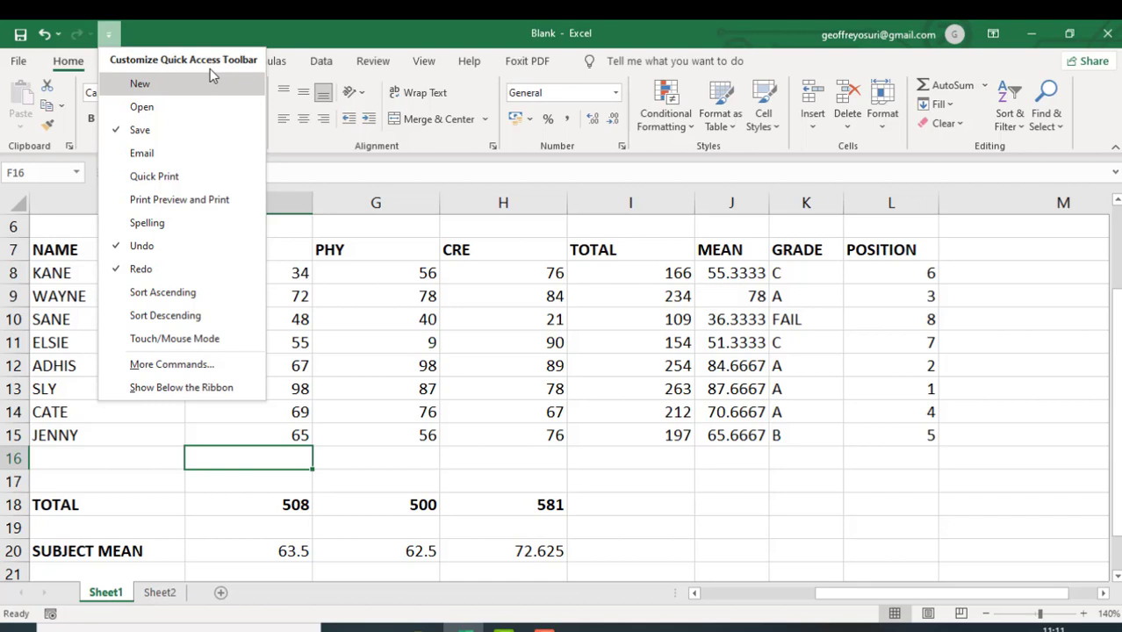
{"action": "left_click", "coordinate": [175, 365]}
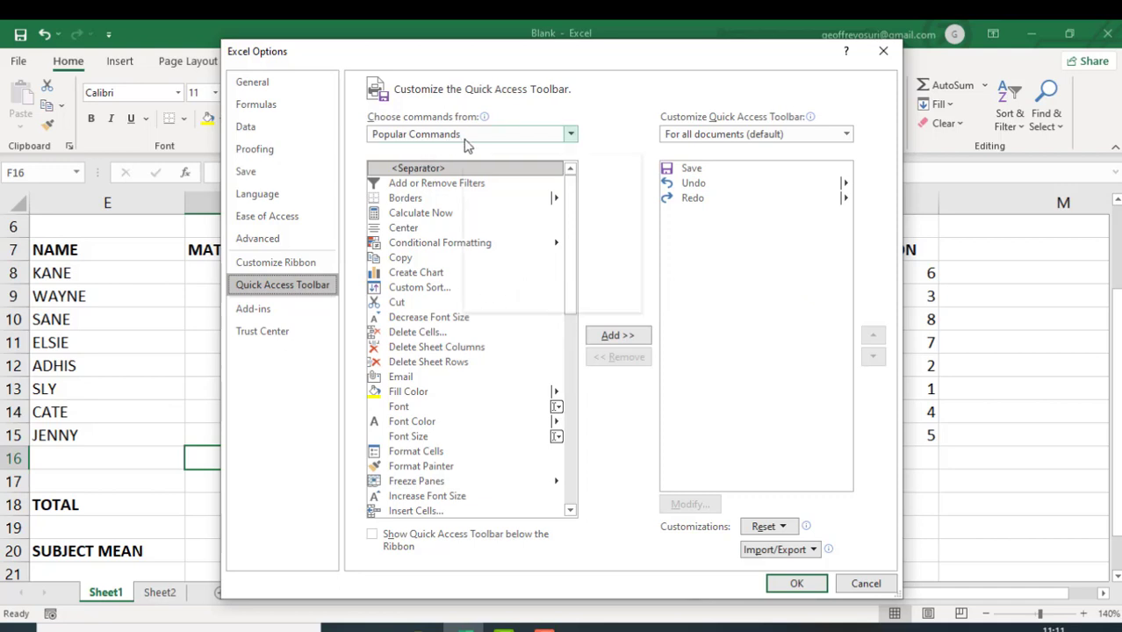
{"action": "left_click", "coordinate": [571, 137]}
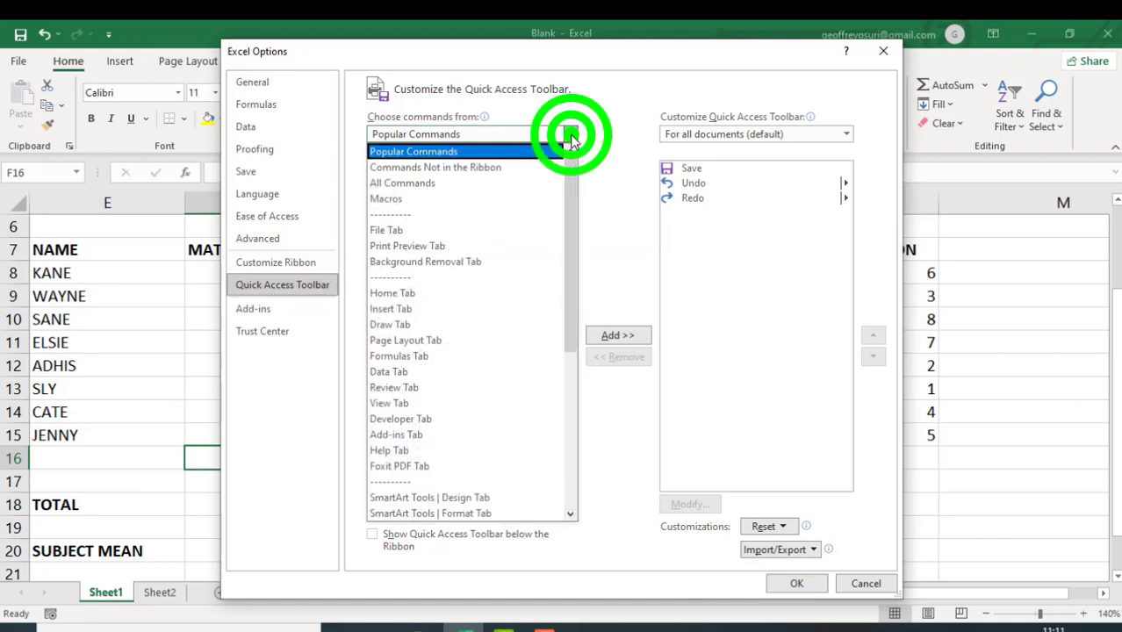
{"action": "left_click", "coordinate": [468, 193]}
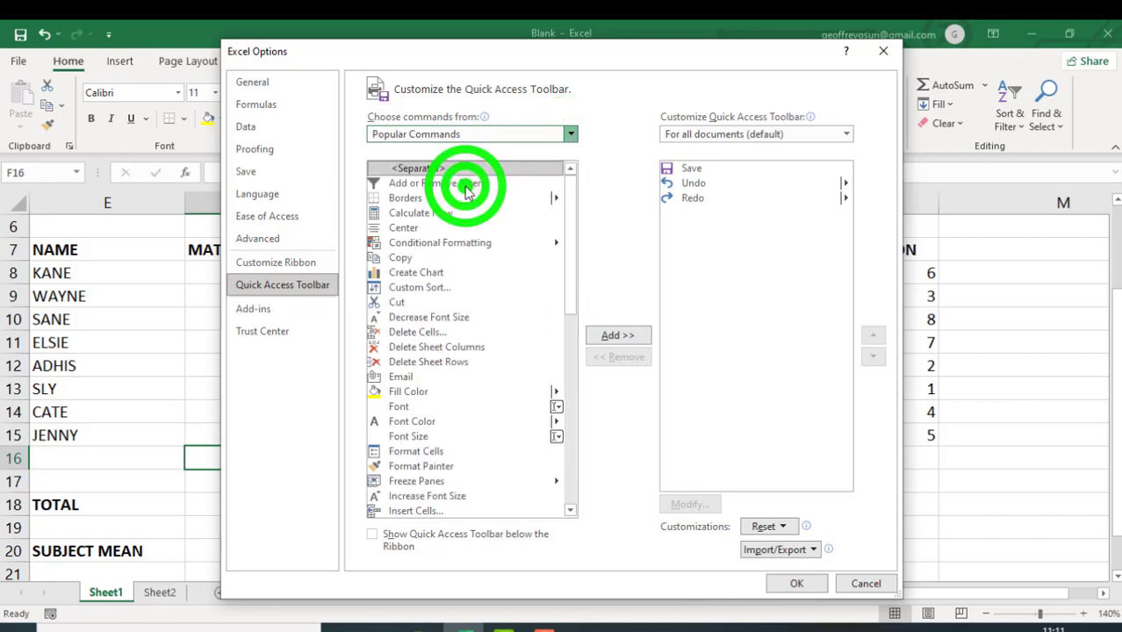
{"action": "left_click", "coordinate": [571, 213]}
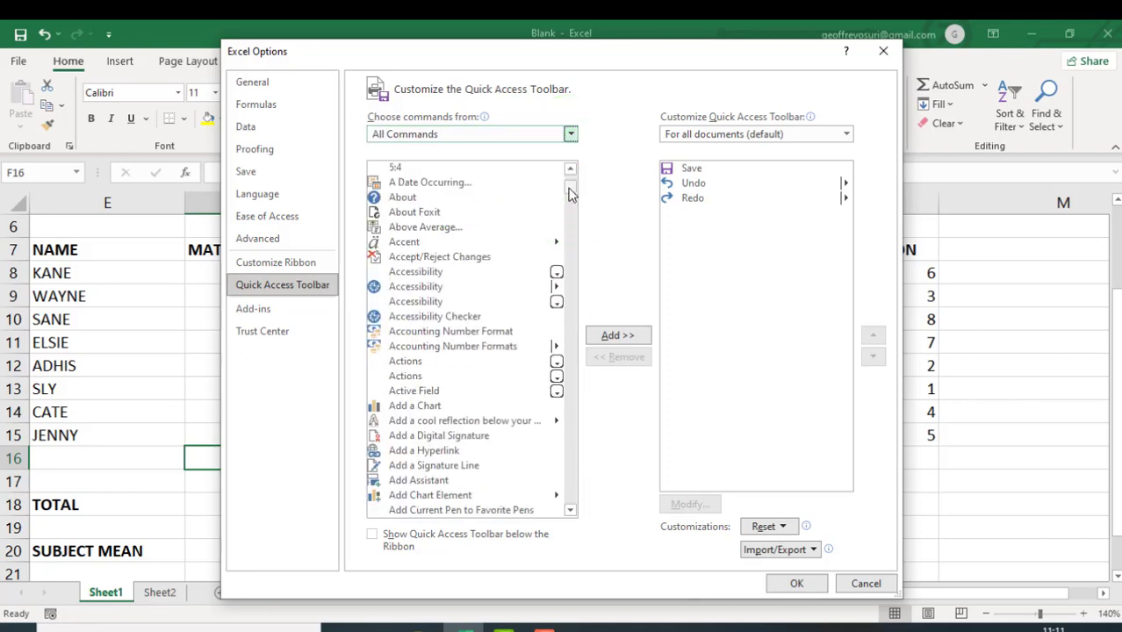
{"action": "left_click_drag", "start_coordinate": [572, 189], "coordinate": [572, 290]}
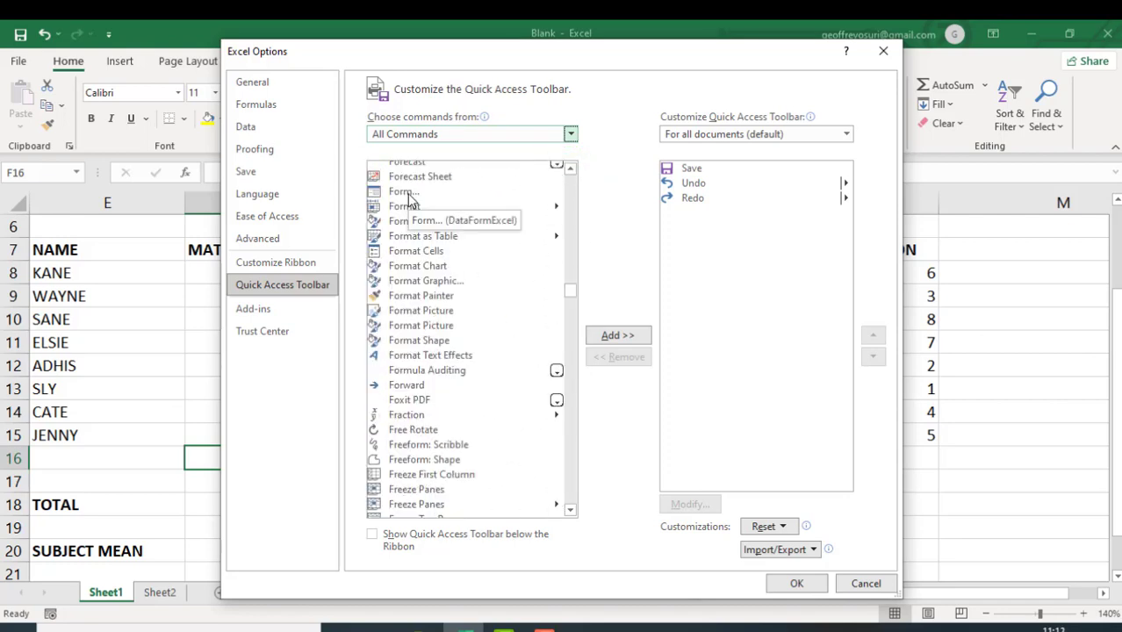
{"action": "left_click", "coordinate": [405, 192]}
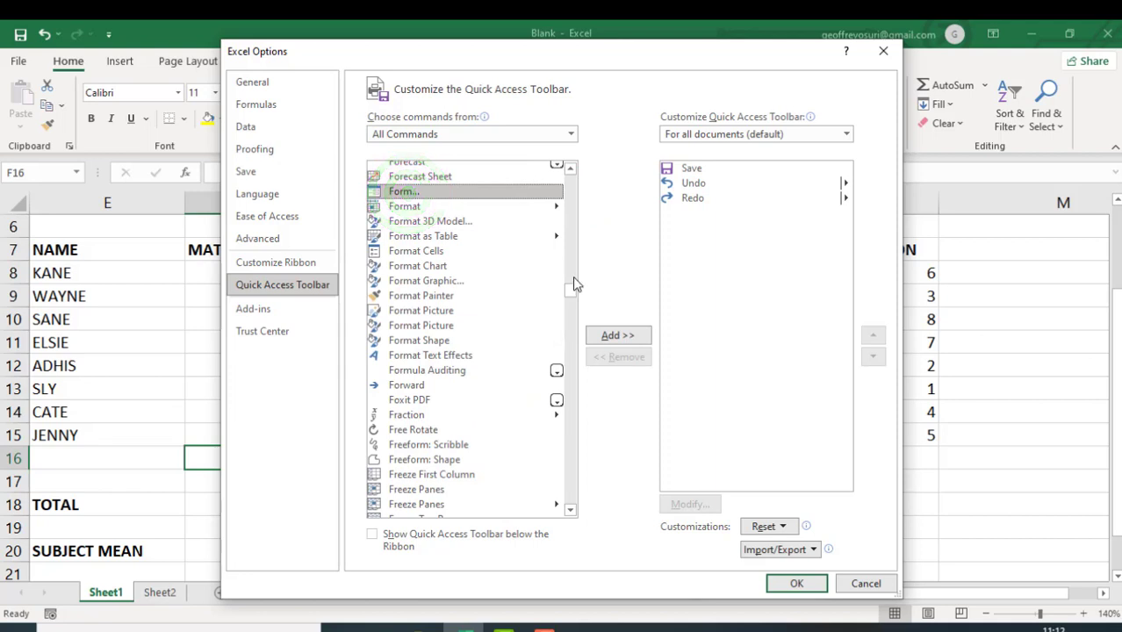
{"action": "left_click", "coordinate": [638, 338]}
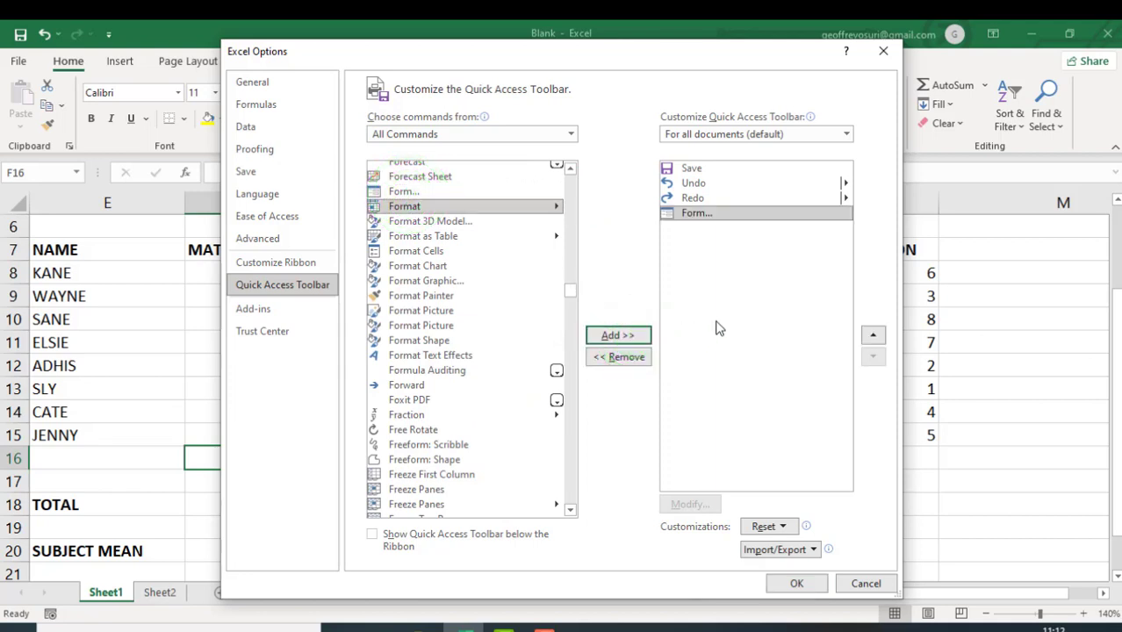
{"action": "left_click", "coordinate": [796, 583]}
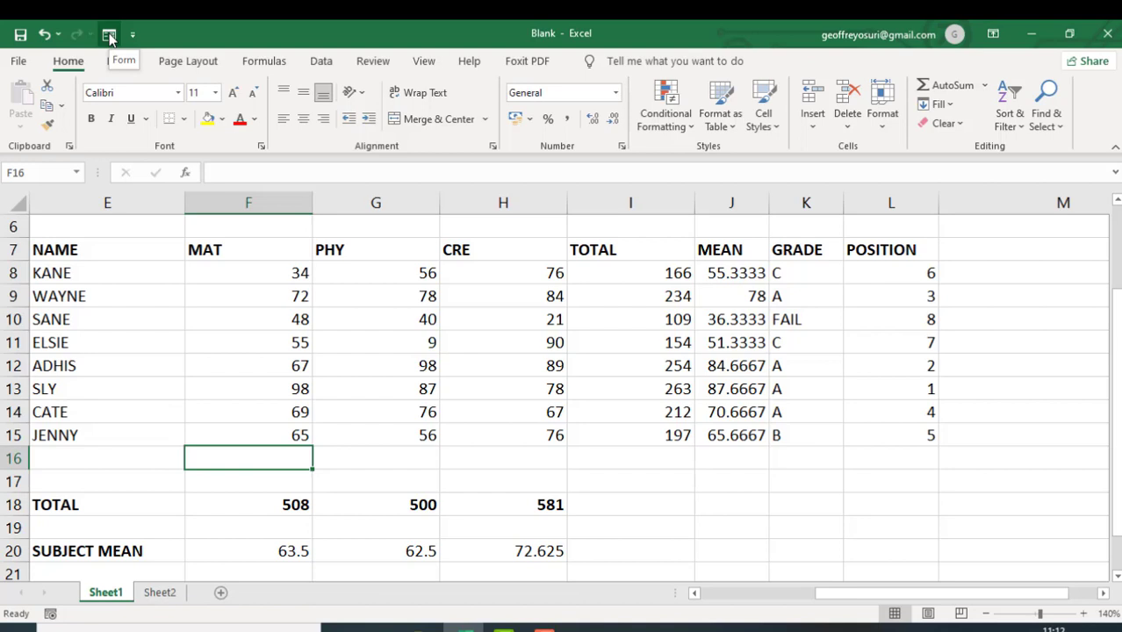
- Open a data form for the range E7:H15 and move it up beside the marks
{"action": "left_click_drag", "start_coordinate": [44, 250], "coordinate": [502, 427]}
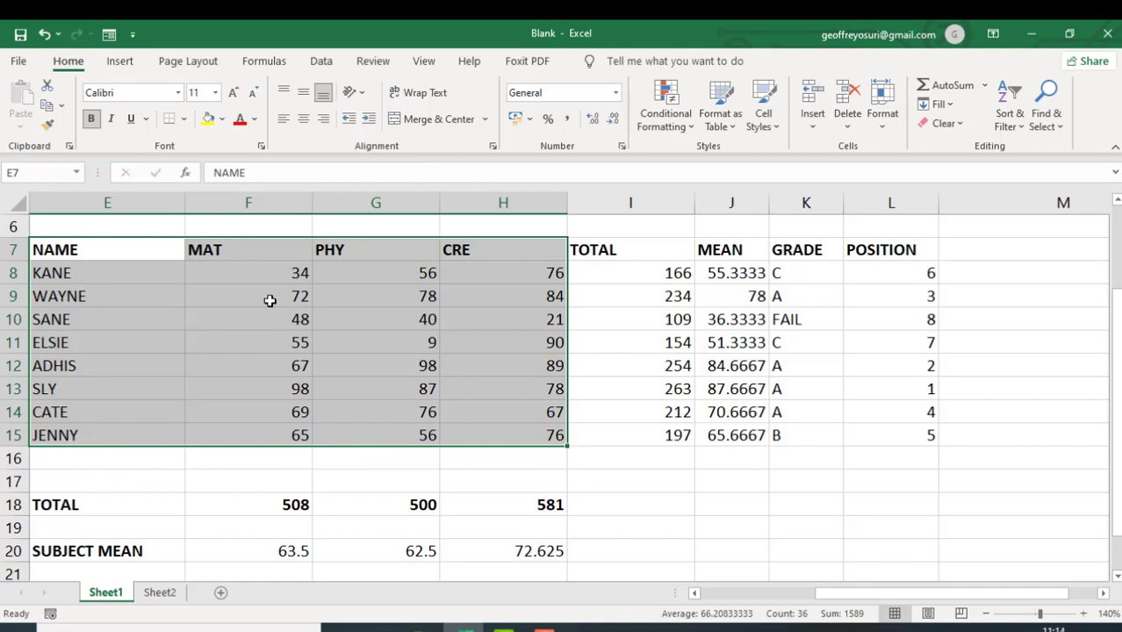
{"action": "left_click", "coordinate": [109, 35]}
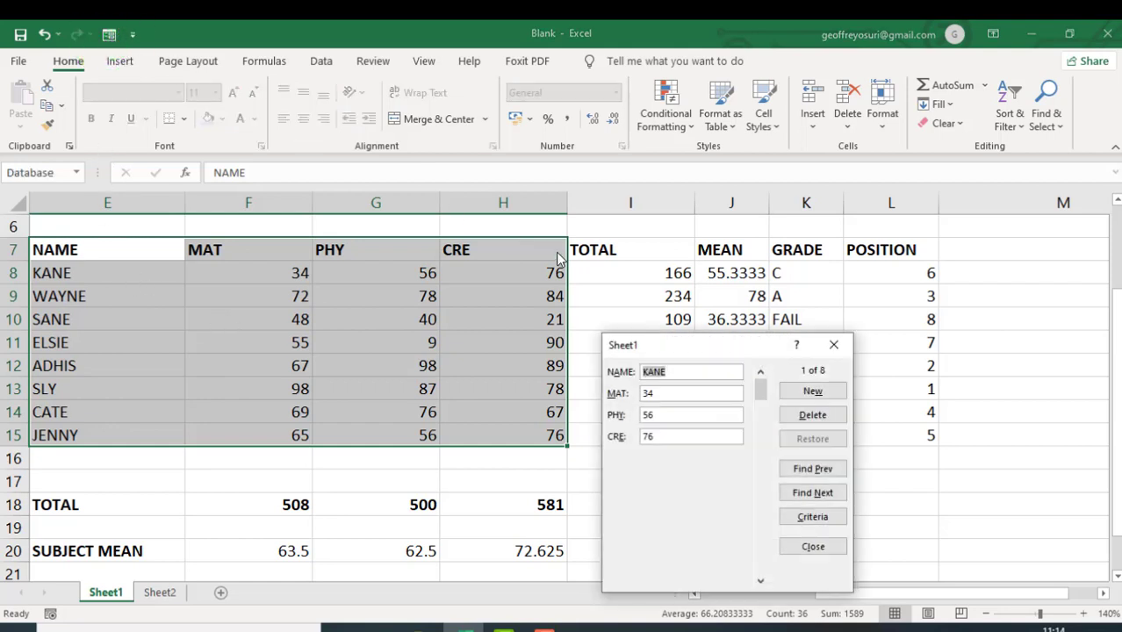
{"action": "left_click", "coordinate": [679, 342]}
{"action": "left_click_drag", "start_coordinate": [679, 343], "coordinate": [651, 251]}
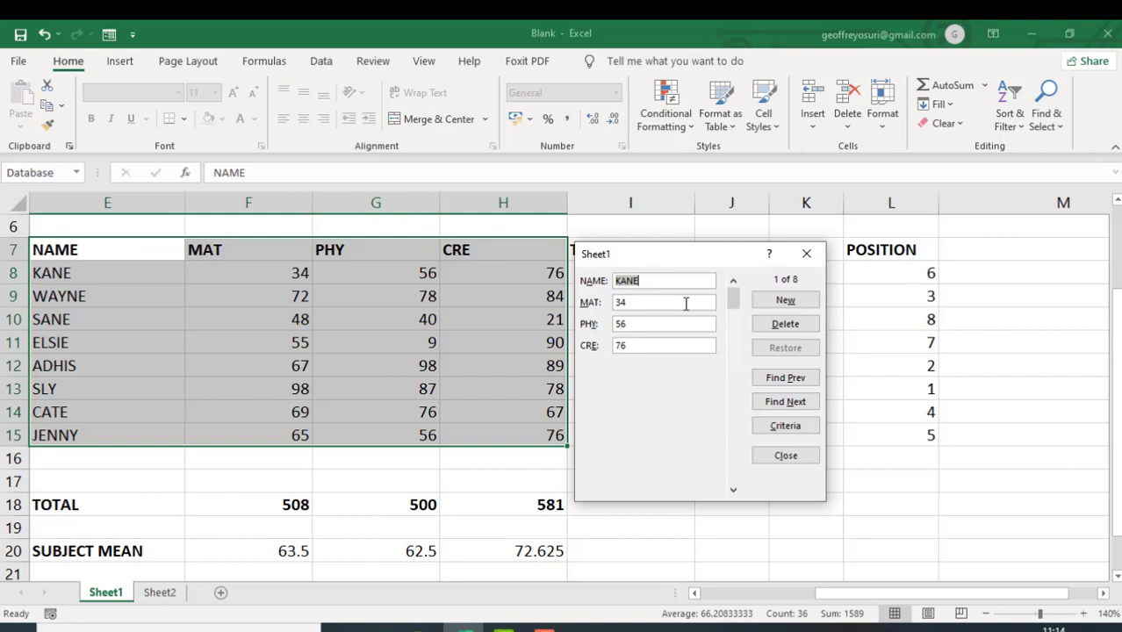
- Browse forward through the student records in the data form, up to the fourth record
{"action": "left_click", "coordinate": [801, 407]}
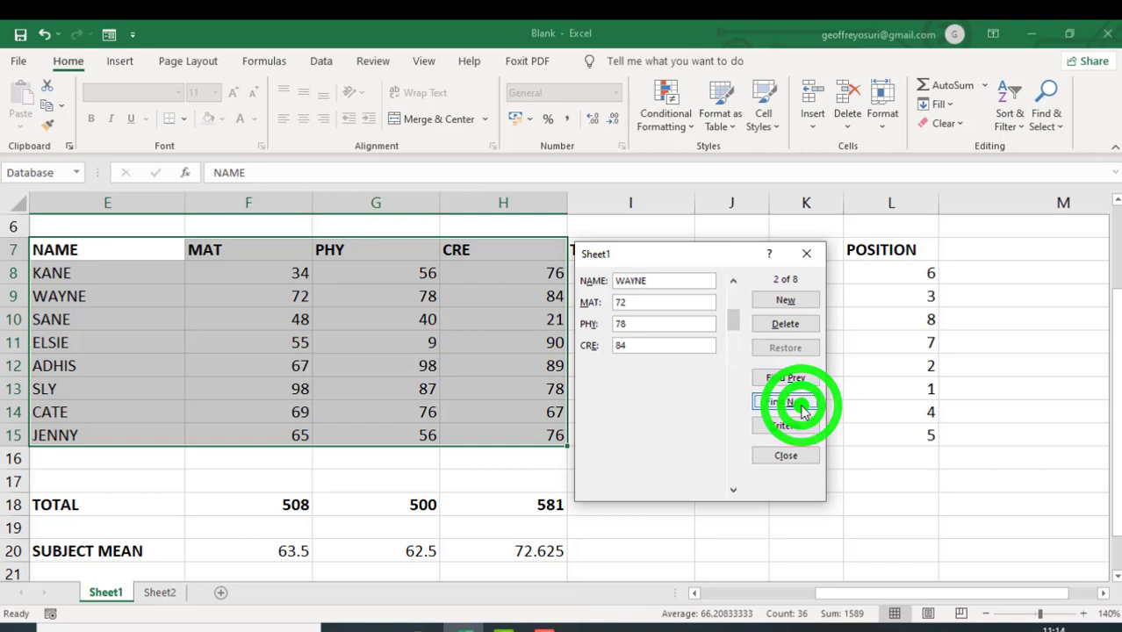
{"action": "left_click", "coordinate": [801, 407]}
{"action": "left_click", "coordinate": [801, 406]}
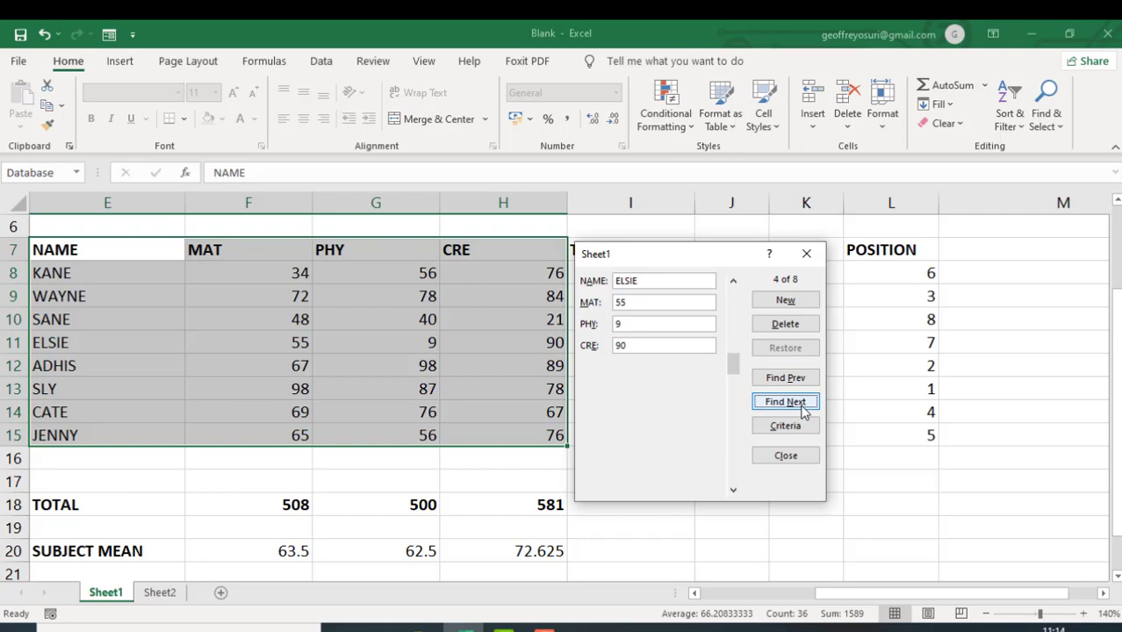
- Add a new student record through the form with the student's name, MAT 78, PHY 89 and CRE 54
{"action": "left_click", "coordinate": [786, 301]}
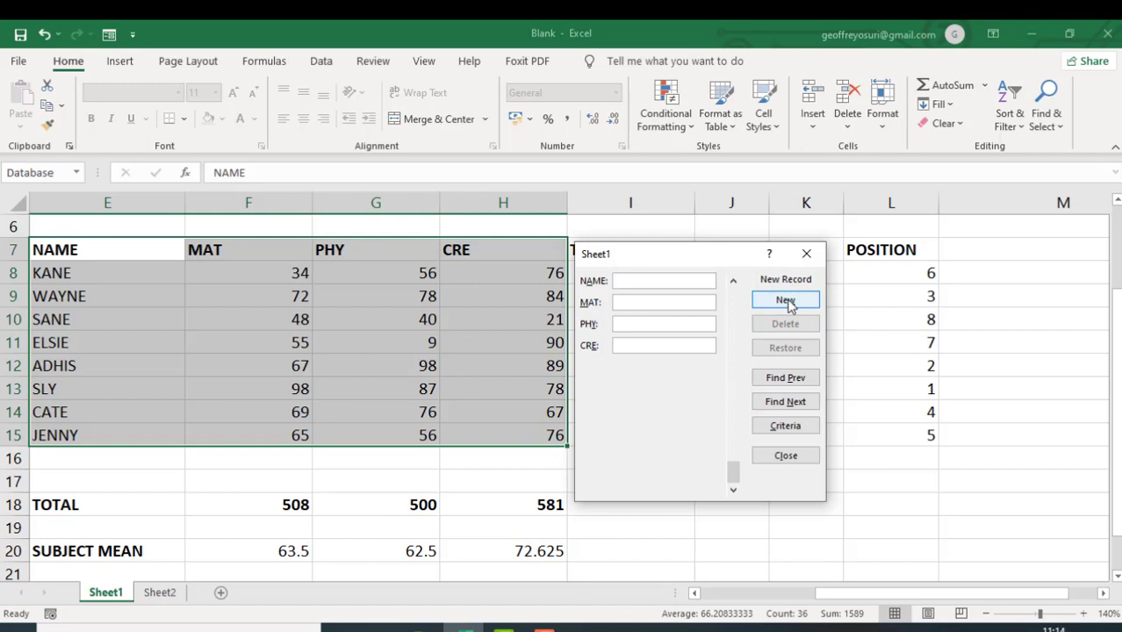
{"action": "type", "text": "DERRICK"}
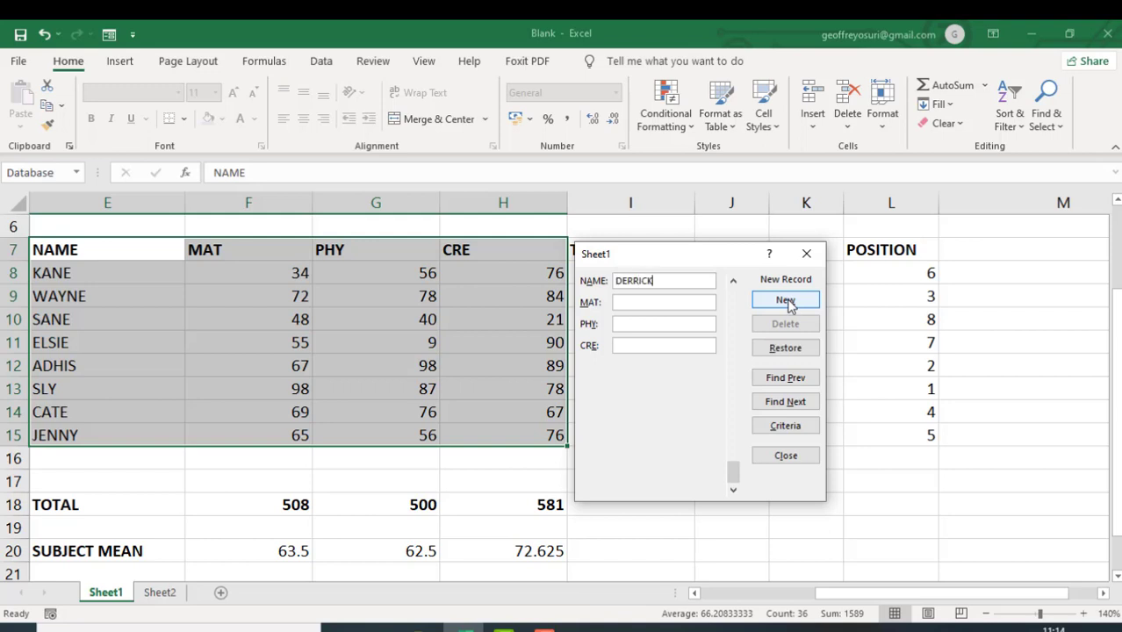
{"action": "left_click", "coordinate": [698, 300]}
{"action": "left_click", "coordinate": [684, 323]}
{"action": "type", "text": "89"}
{"action": "left_click", "coordinate": [680, 345]}
{"action": "left_click", "coordinate": [776, 302]}
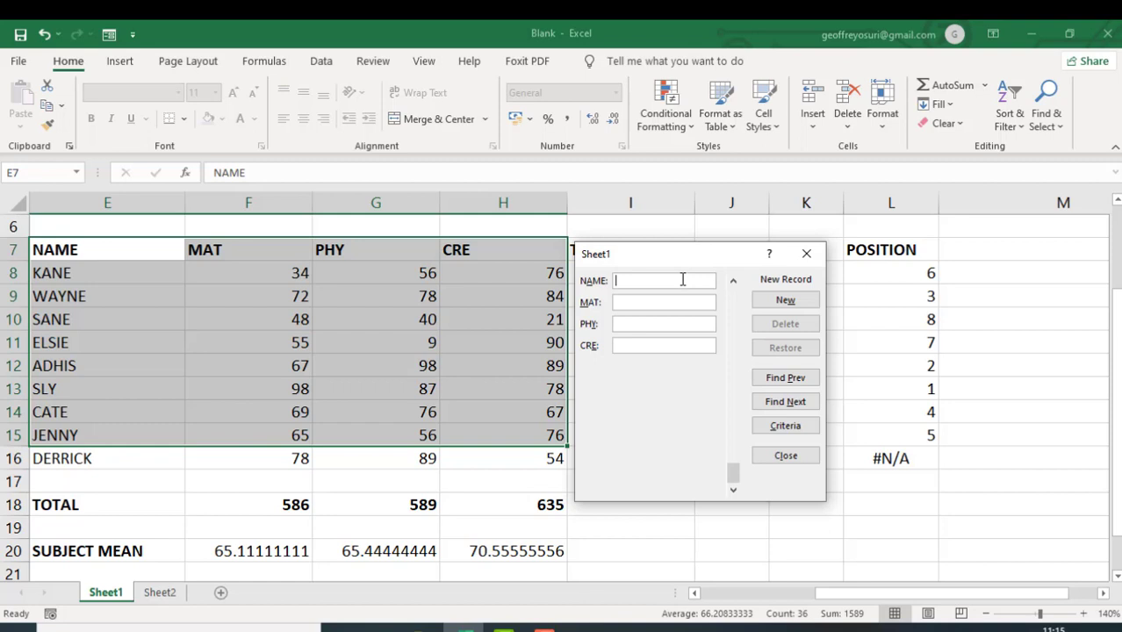
- Add another student record with the student's name, MAT 64, PHY 47 and CRE 98, and close the form
{"action": "type", "text": "MARTHA"}
{"action": "left_click", "coordinate": [671, 303]}
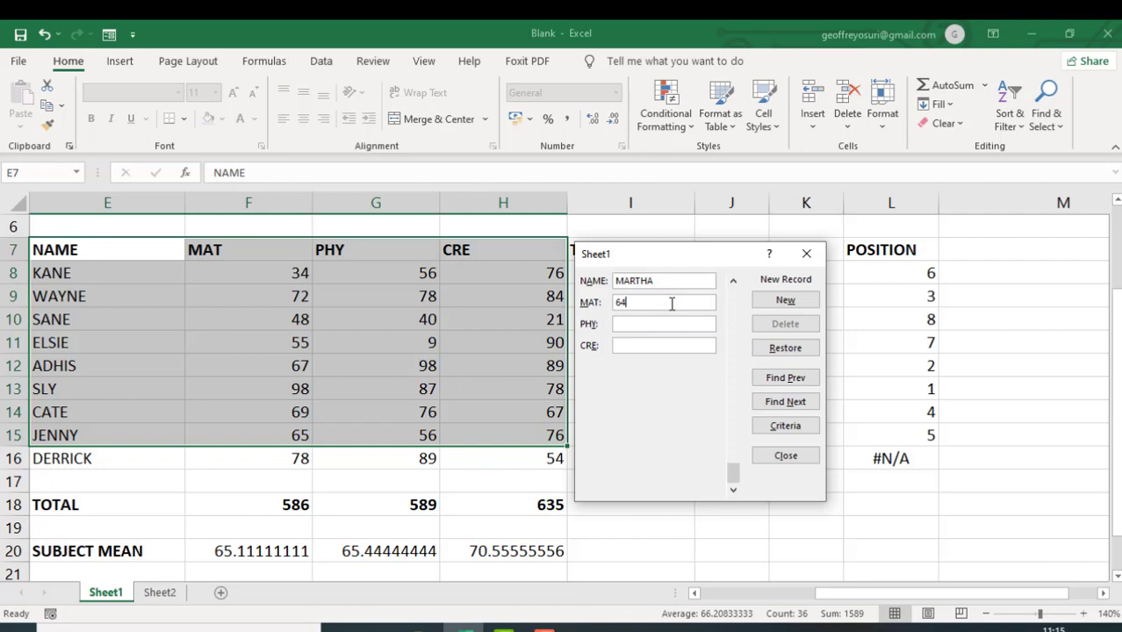
{"action": "left_click", "coordinate": [672, 321]}
{"action": "left_click", "coordinate": [664, 345]}
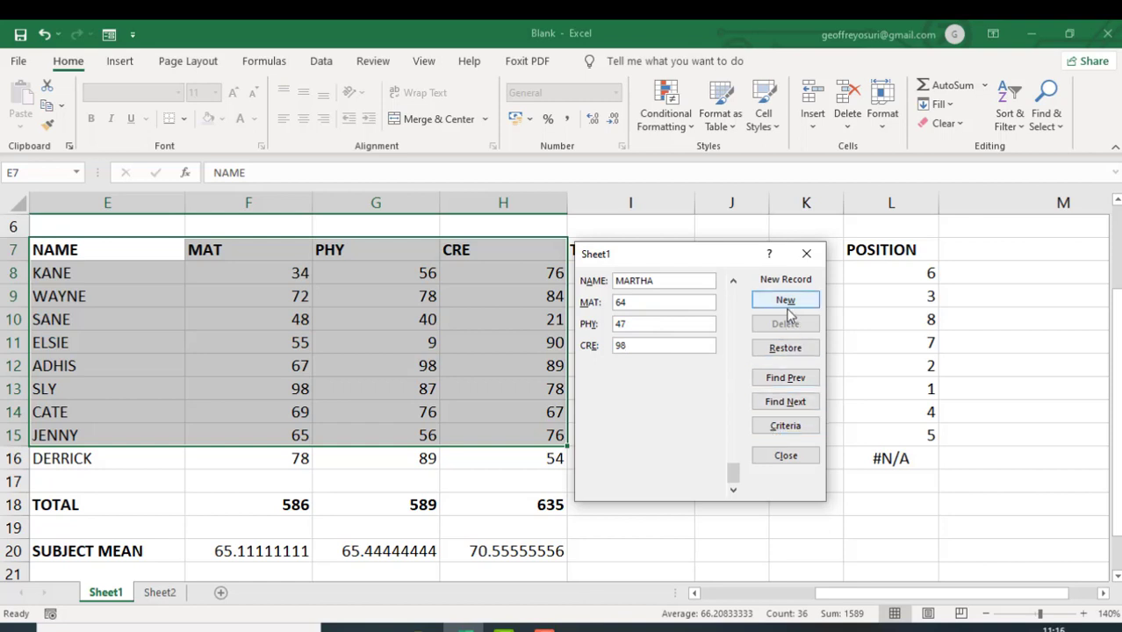
{"action": "left_click", "coordinate": [733, 476]}
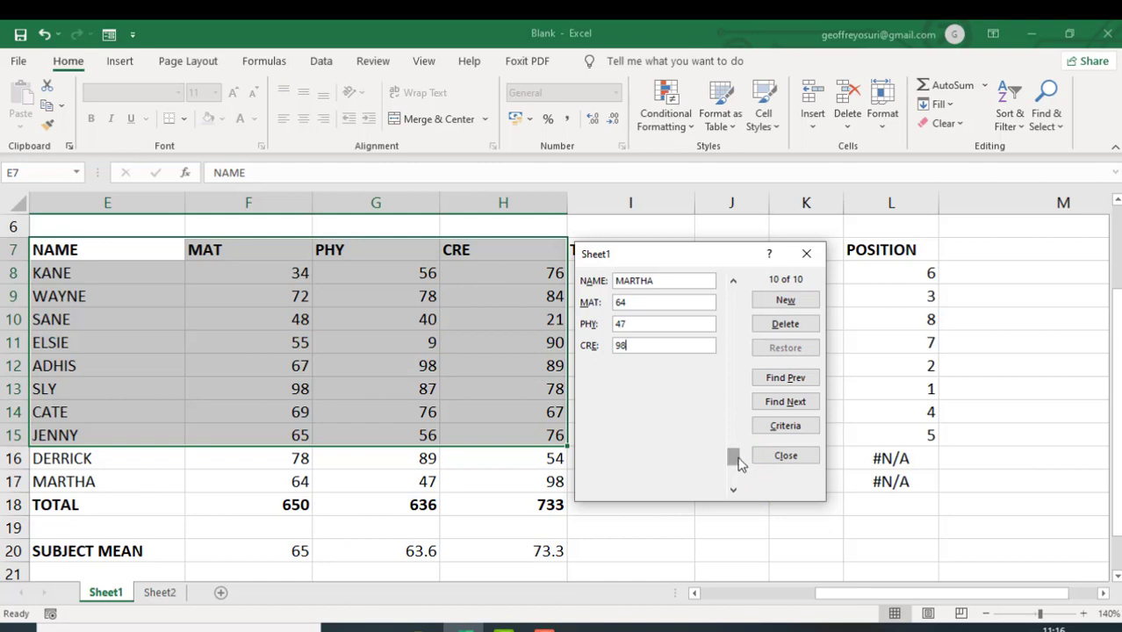
{"action": "left_click", "coordinate": [734, 455]}
{"action": "left_click", "coordinate": [785, 456]}
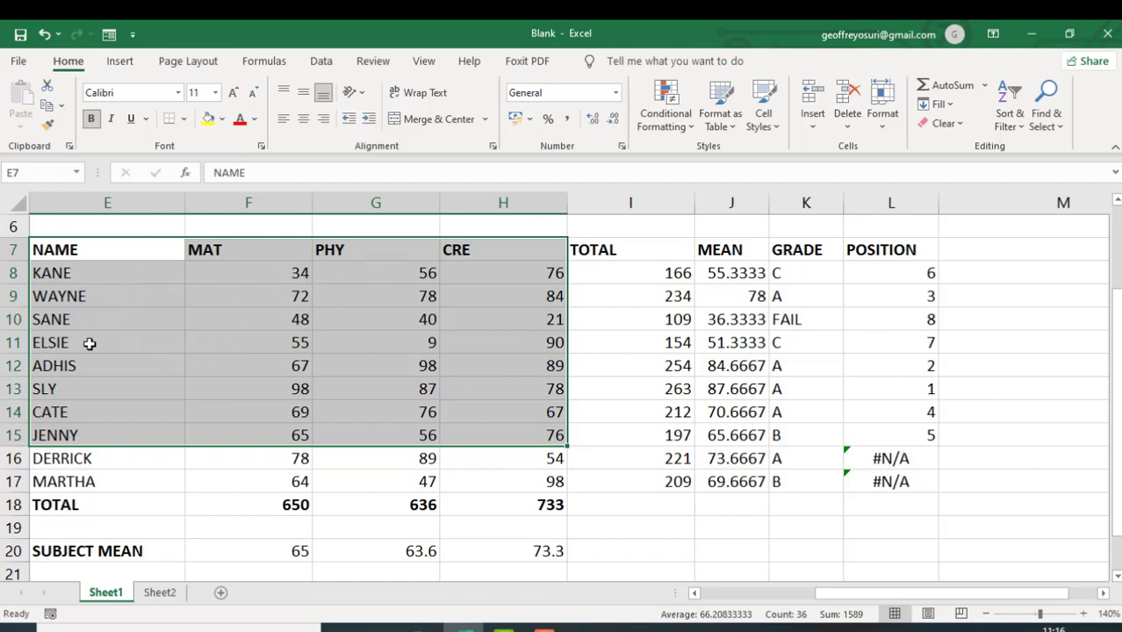
- Reopen the data form for the extended student range E7:H17
{"action": "left_click", "coordinate": [113, 296]}
{"action": "left_click", "coordinate": [39, 250]}
{"action": "left_click_drag", "start_coordinate": [39, 250], "coordinate": [521, 476]}
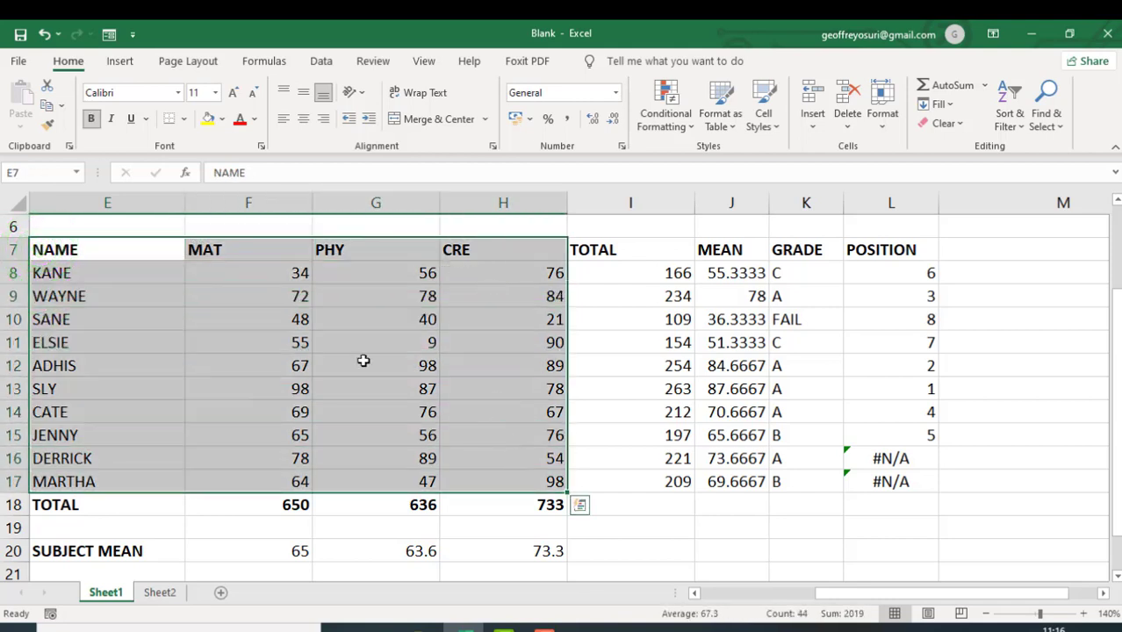
{"action": "left_click", "coordinate": [109, 35]}
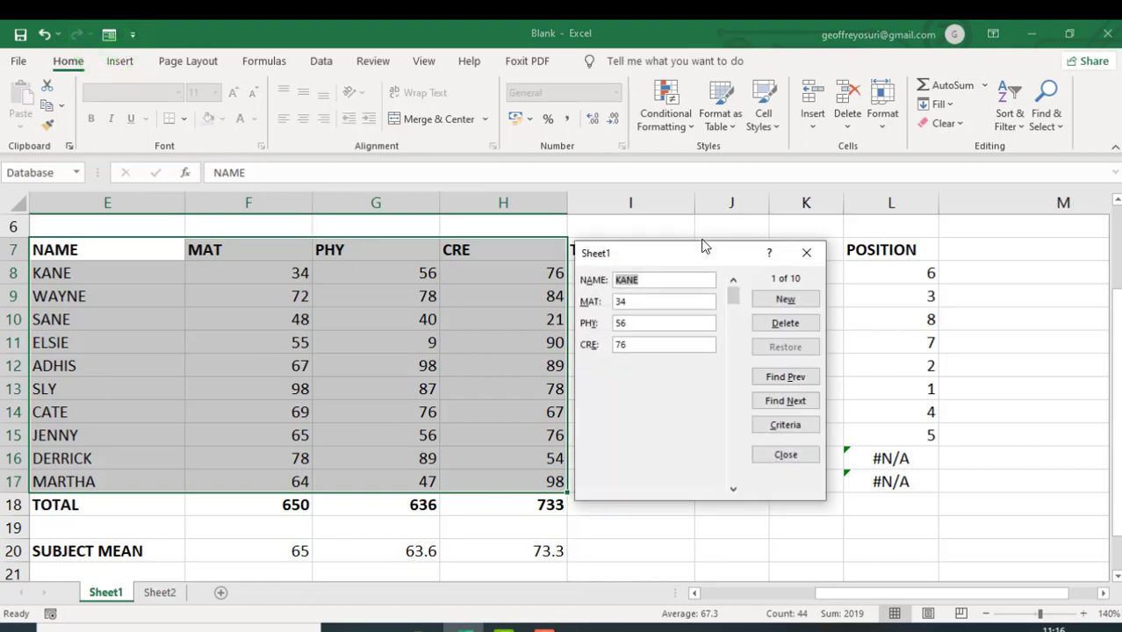
- Browse the extended range's records one by one in the data form, from the first to the sixth
{"action": "left_click", "coordinate": [793, 381]}
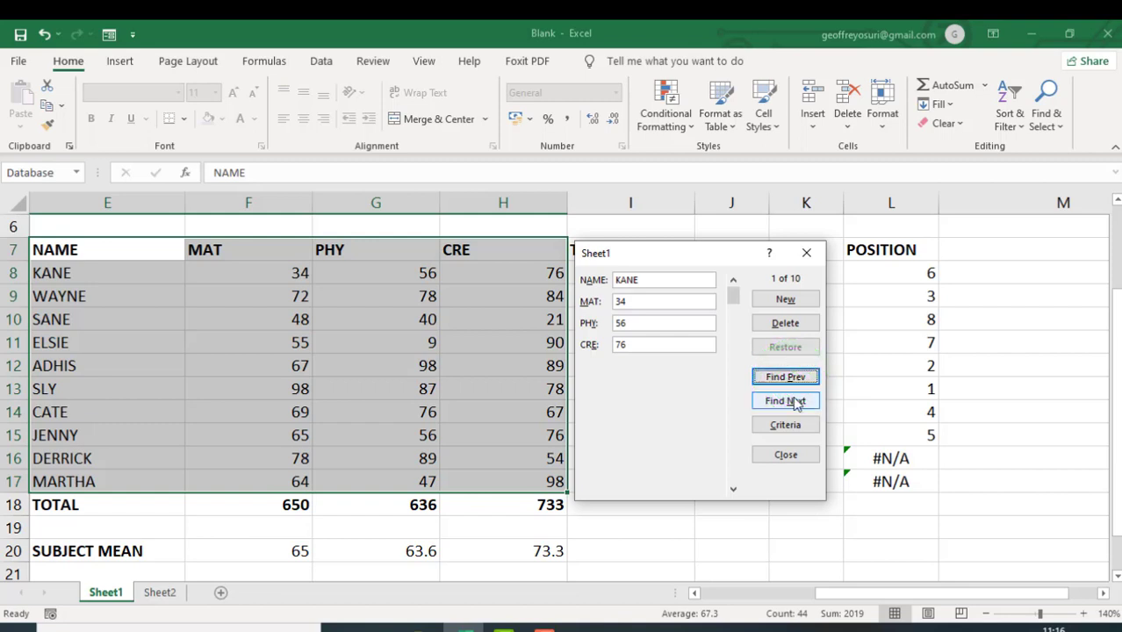
{"action": "left_click", "coordinate": [794, 405]}
{"action": "left_click", "coordinate": [794, 405]}
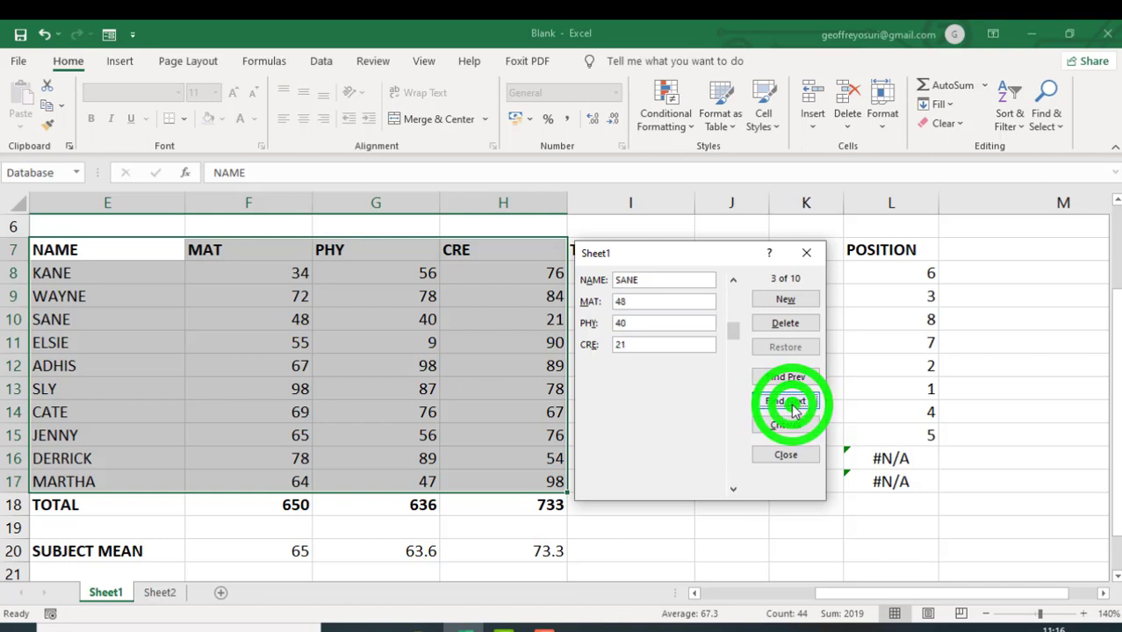
{"action": "left_click", "coordinate": [794, 405]}
{"action": "left_click", "coordinate": [793, 405]}
{"action": "left_click", "coordinate": [793, 404]}
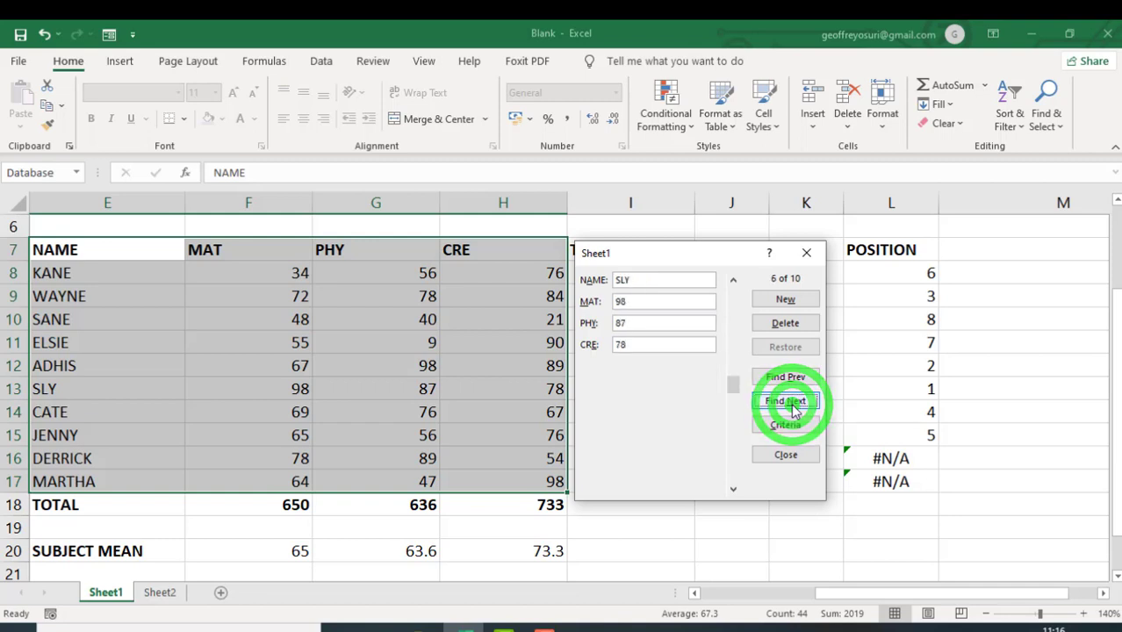
- Browse the remaining records in the data form up to the tenth, step back to the eighth, and close the form
{"action": "left_click", "coordinate": [794, 405]}
{"action": "left_click", "coordinate": [794, 404]}
{"action": "left_click", "coordinate": [794, 404]}
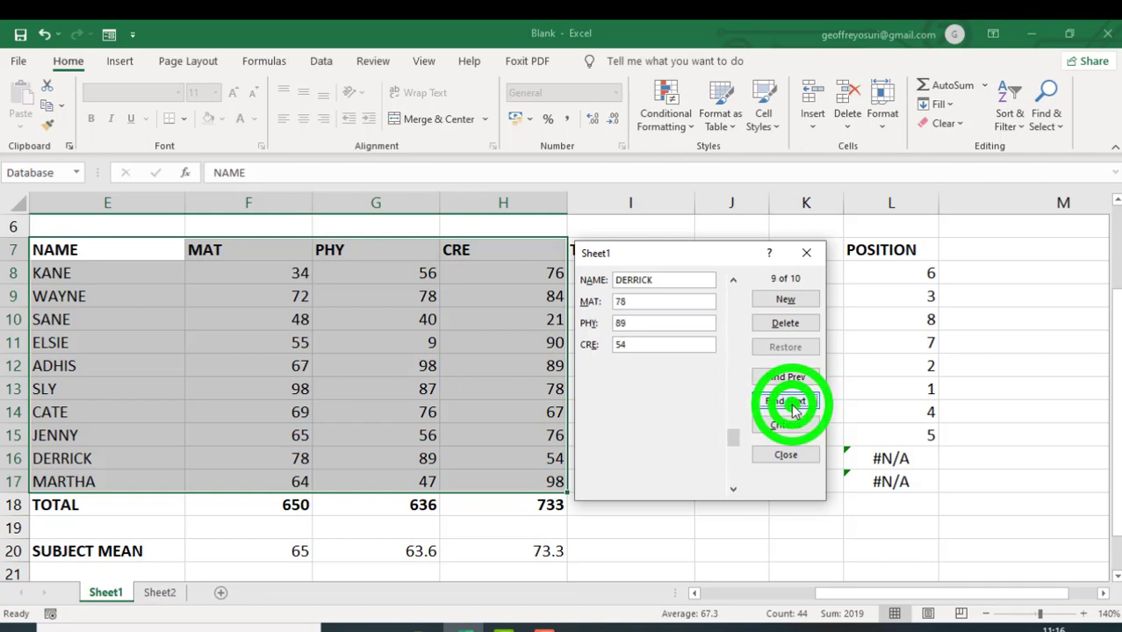
{"action": "left_click", "coordinate": [794, 405]}
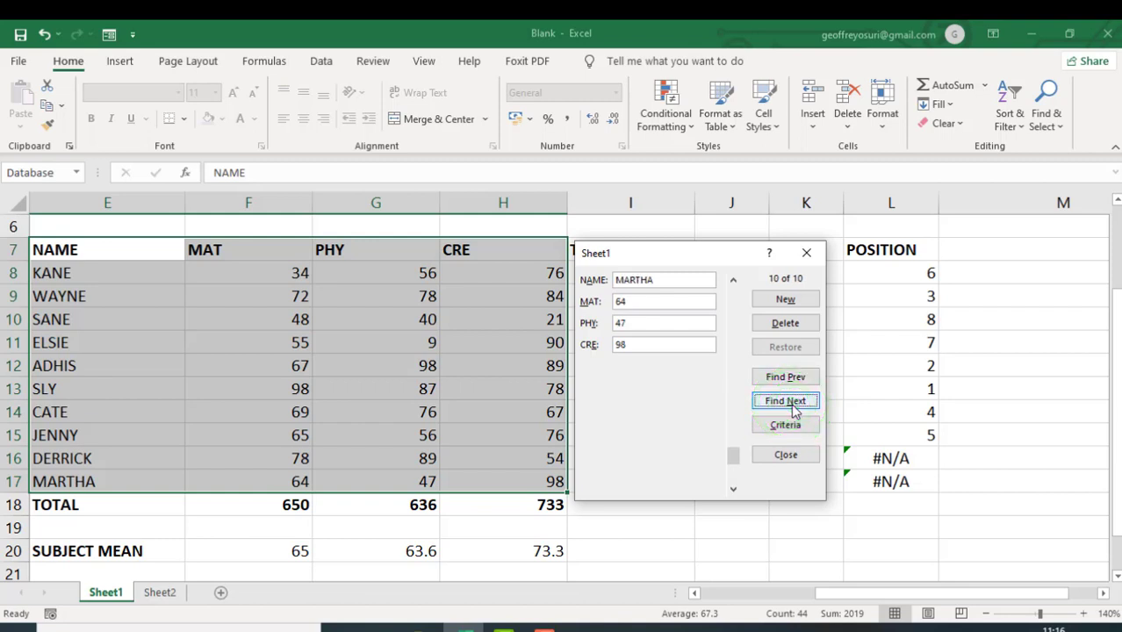
{"action": "left_click", "coordinate": [793, 405]}
{"action": "left_click", "coordinate": [781, 382]}
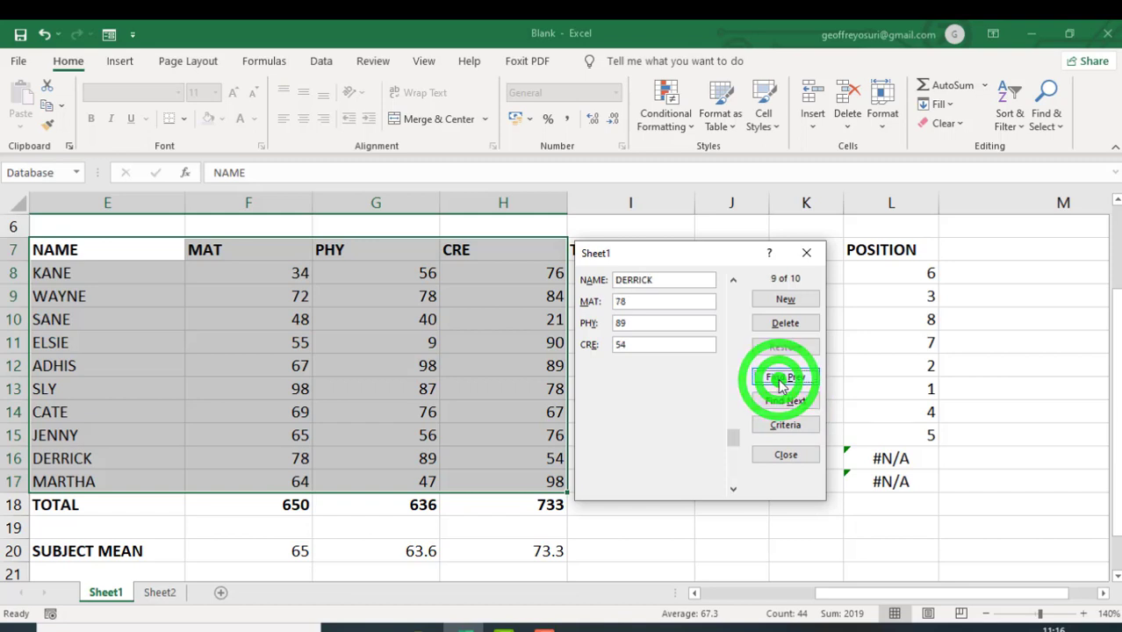
{"action": "left_click", "coordinate": [781, 380]}
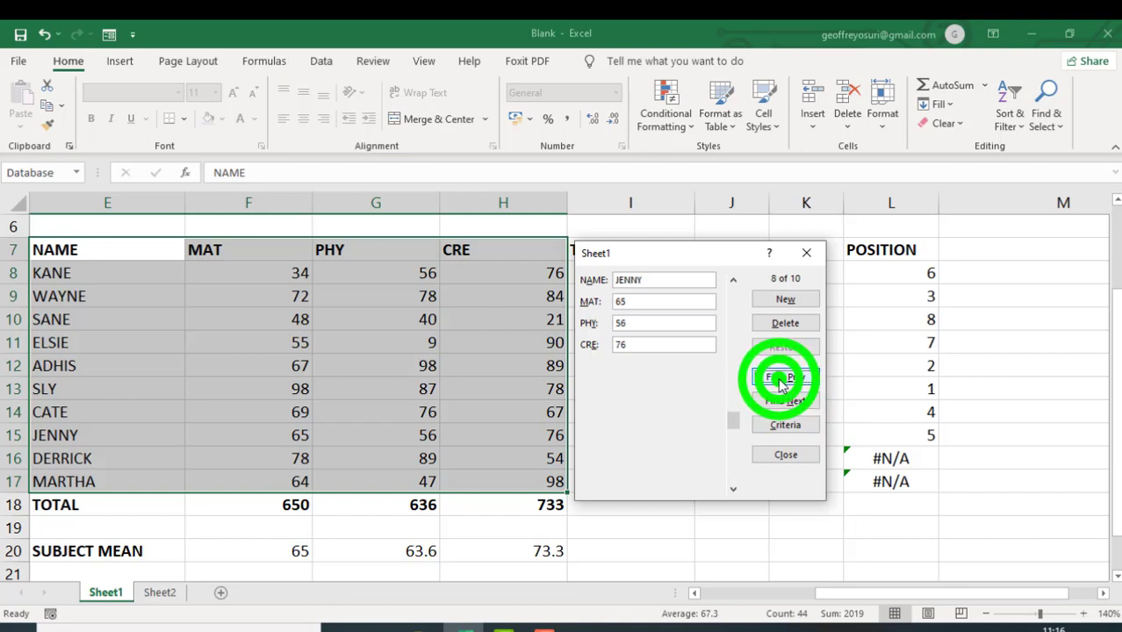
{"action": "left_click", "coordinate": [786, 456]}
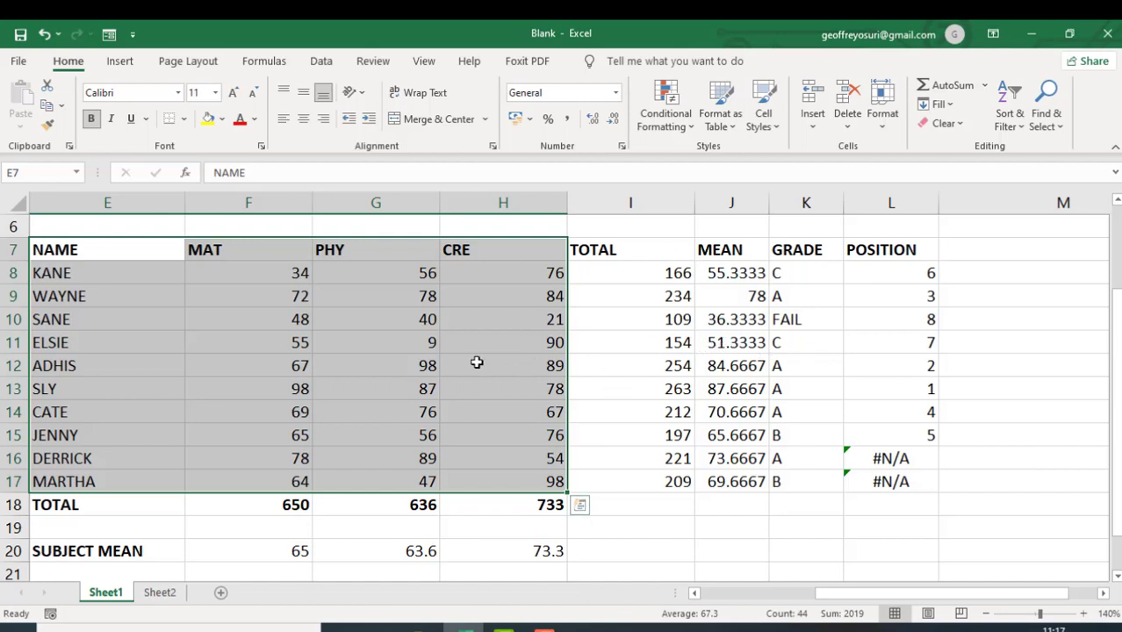
- Rank the students in the POSITION column with =RANK(J8,$J$8:$J$17,0) in L8, filled down through L17
{"action": "left_click", "coordinate": [256, 344]}
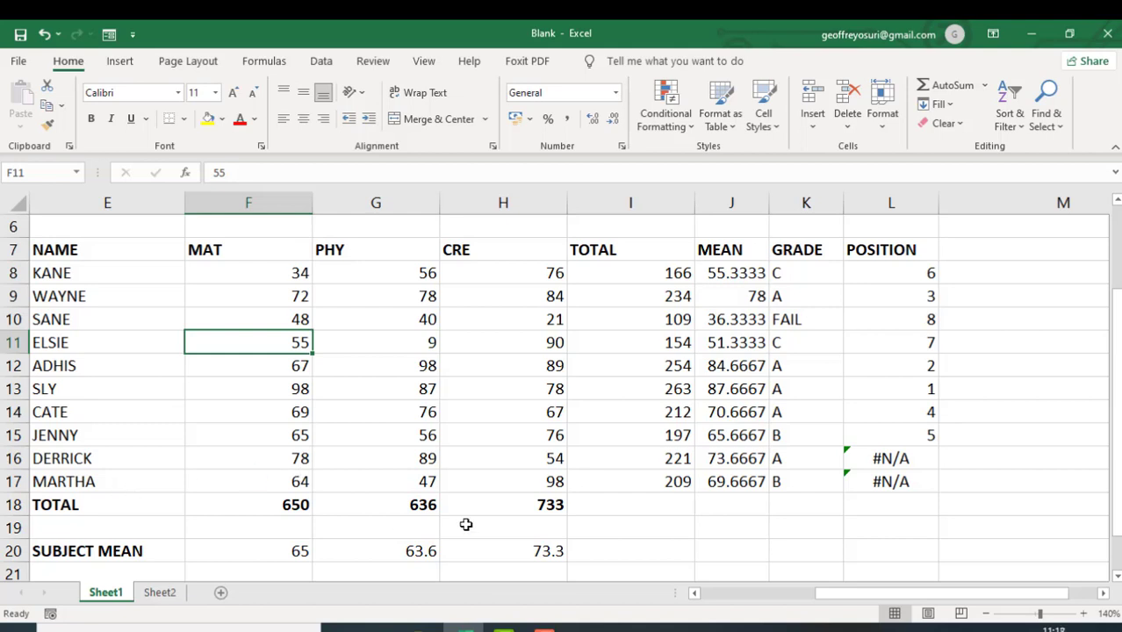
{"action": "left_click", "coordinate": [917, 433]}
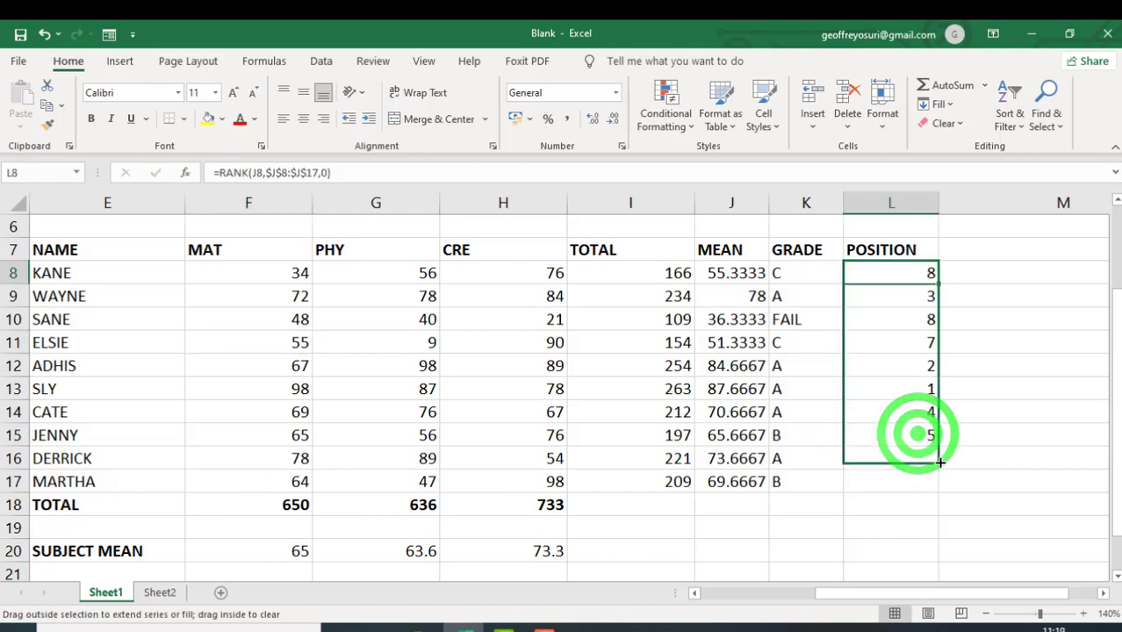
{"action": "left_click_drag", "start_coordinate": [917, 428], "coordinate": [936, 488]}
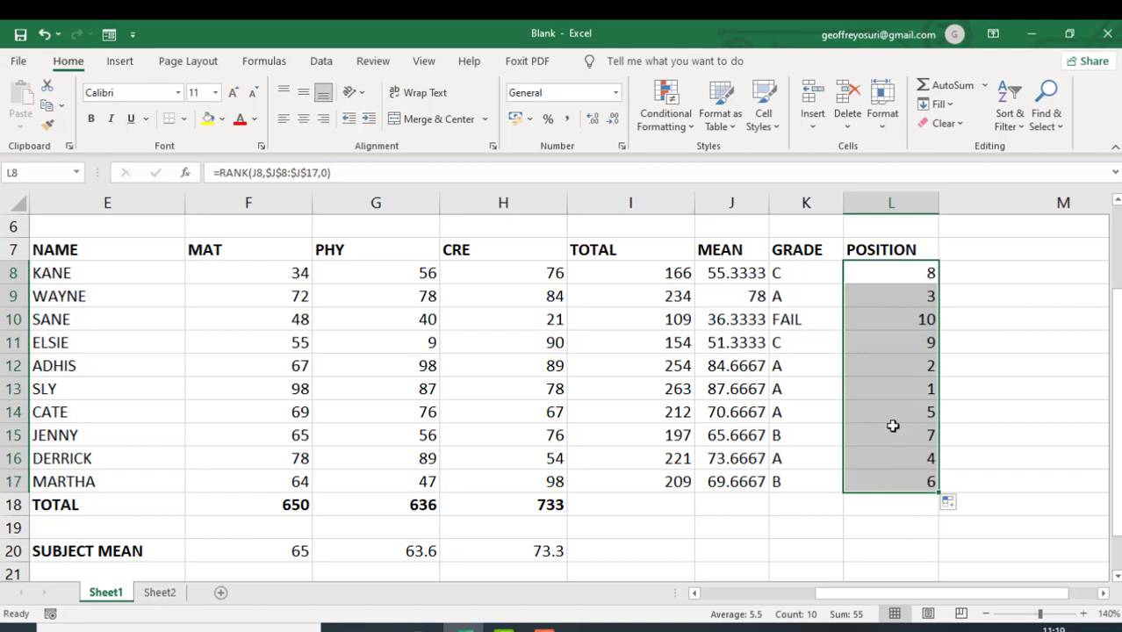
{"action": "left_click", "coordinate": [881, 508]}
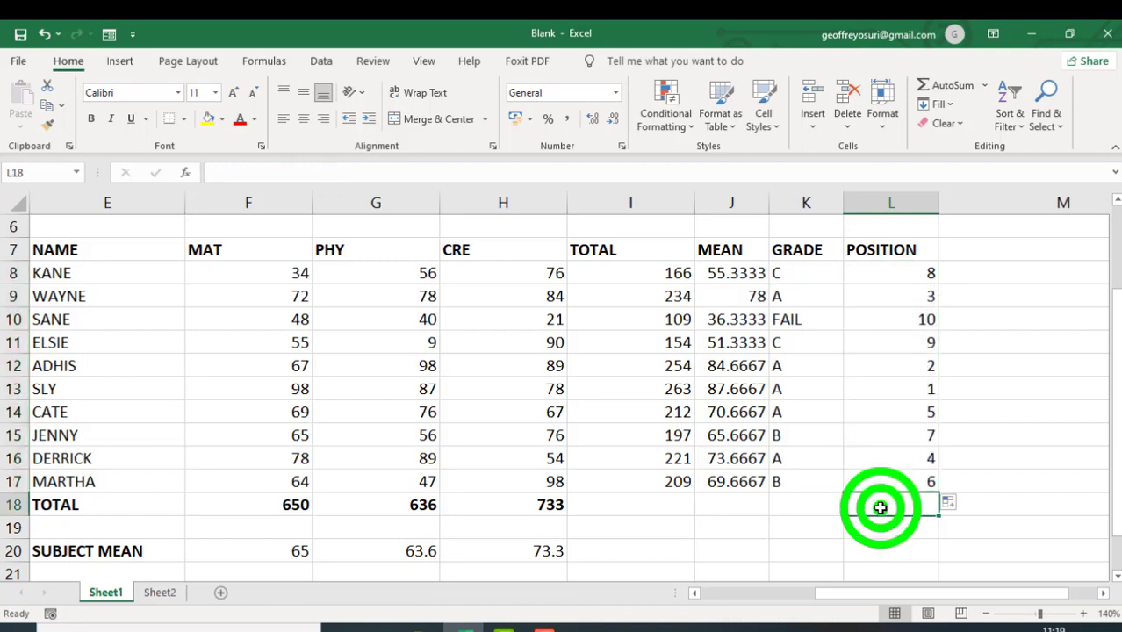
{"action": "left_click", "coordinate": [916, 279]}
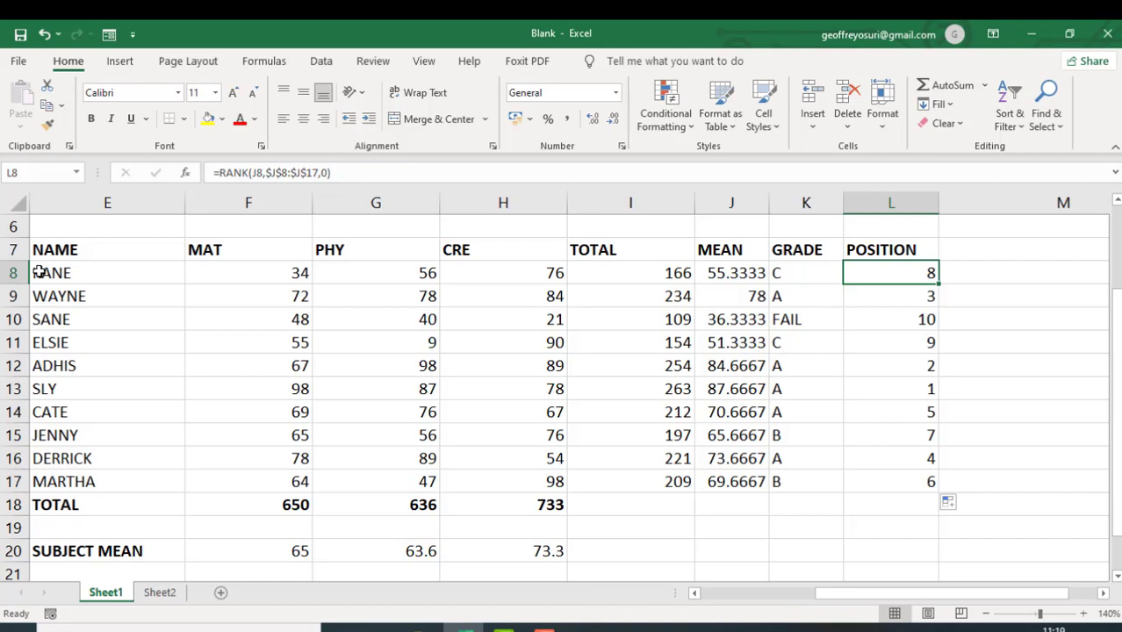
- Sort the student records in E8:L17 by POSITION on cell values, from smallest to largest
{"action": "left_click_drag", "start_coordinate": [39, 273], "coordinate": [909, 472]}
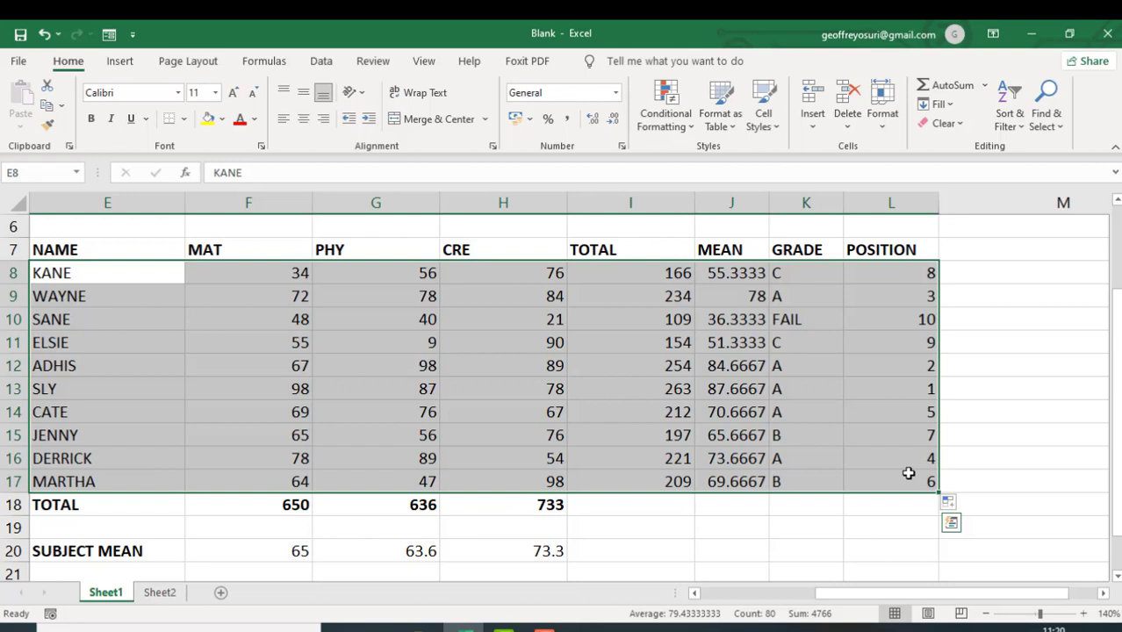
{"action": "left_click", "coordinate": [322, 61]}
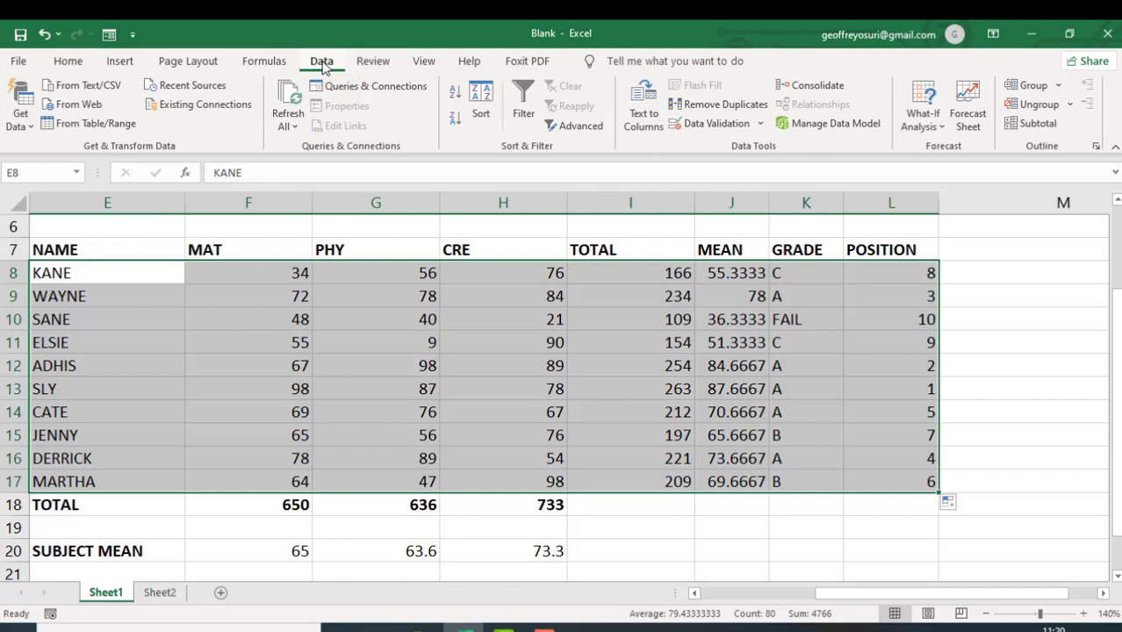
{"action": "left_click", "coordinate": [139, 93]}
{"action": "left_click", "coordinate": [481, 115]}
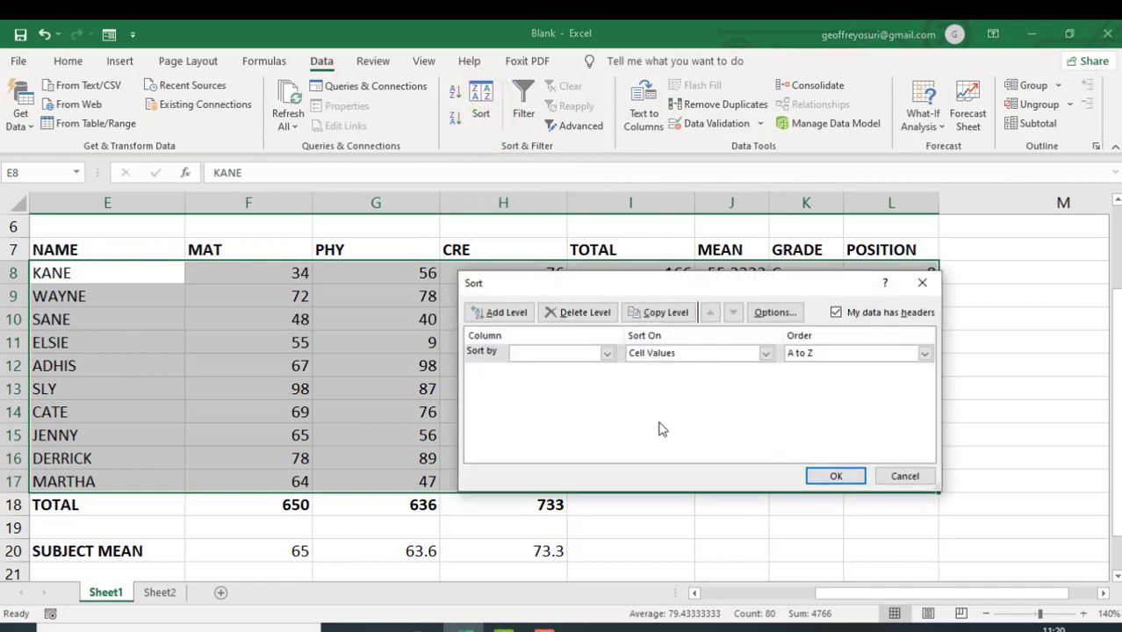
{"action": "left_click", "coordinate": [607, 355]}
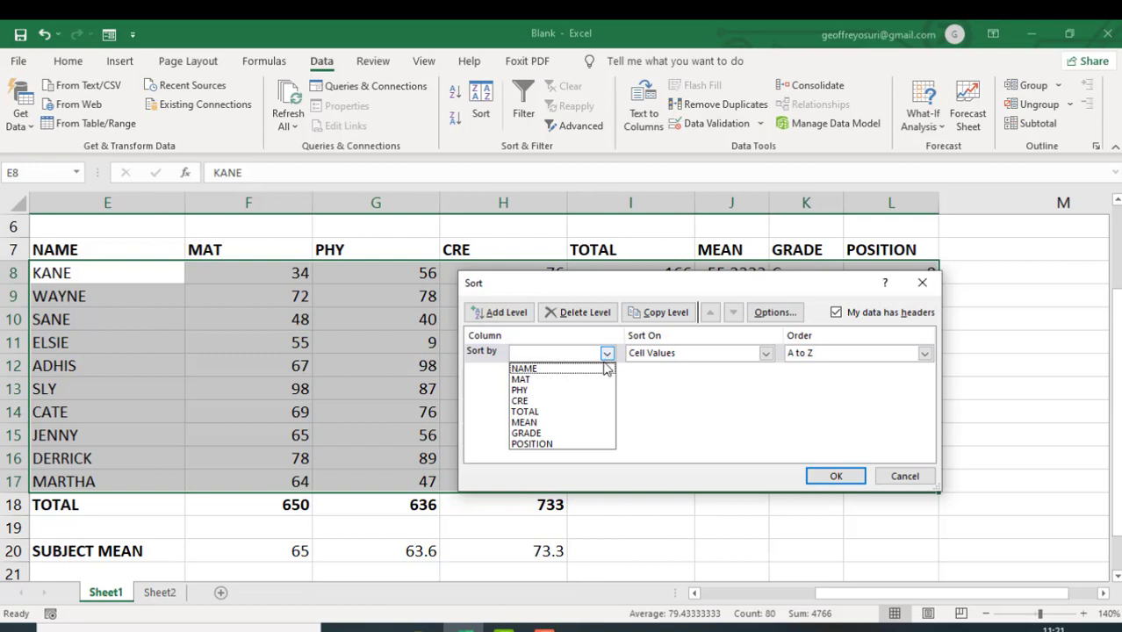
{"action": "left_click", "coordinate": [556, 445]}
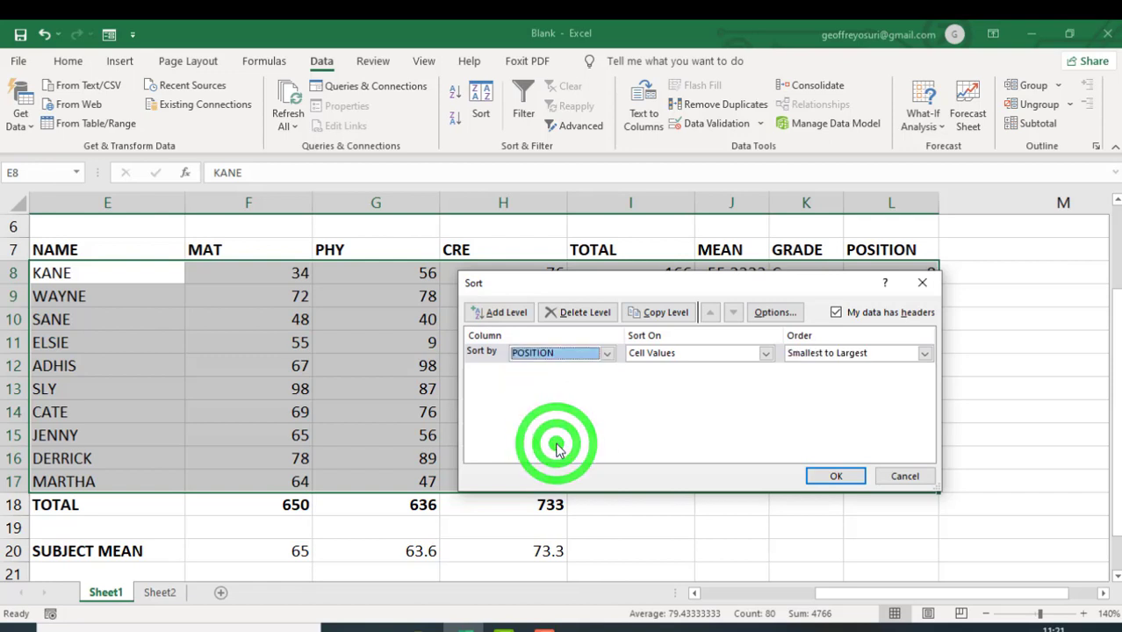
{"action": "left_click", "coordinate": [766, 353]}
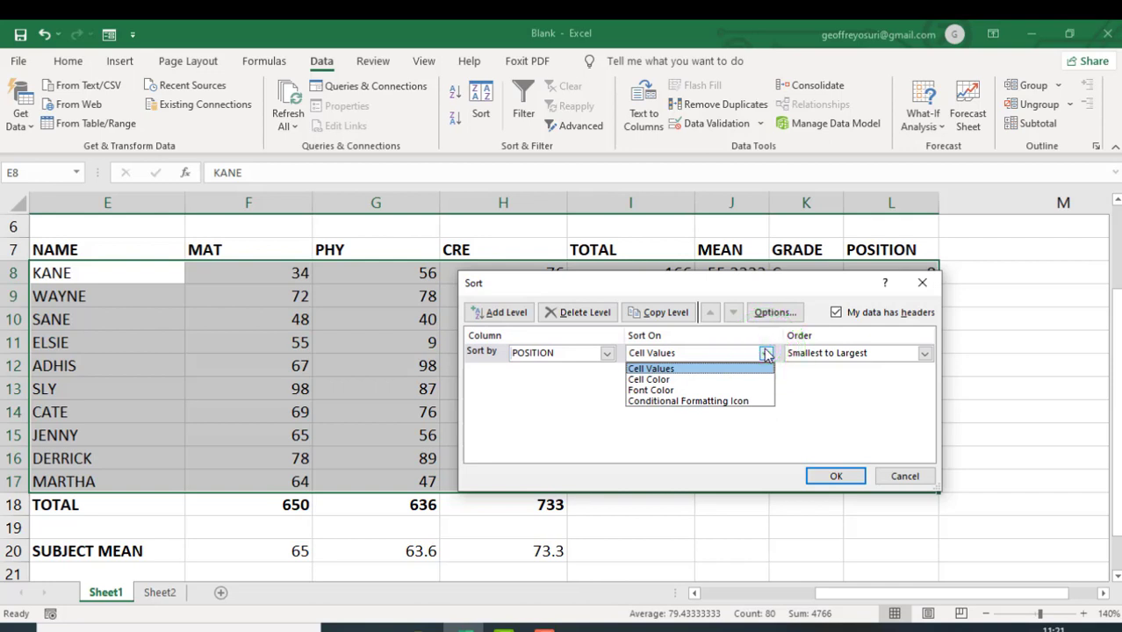
{"action": "left_click", "coordinate": [766, 353]}
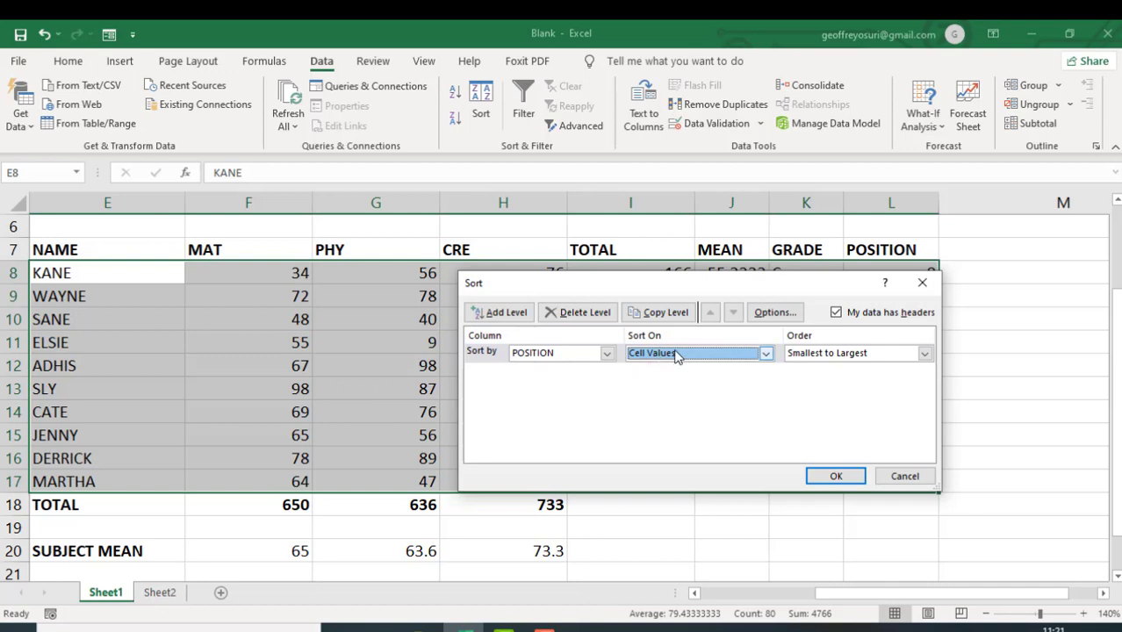
{"action": "left_click", "coordinate": [925, 353]}
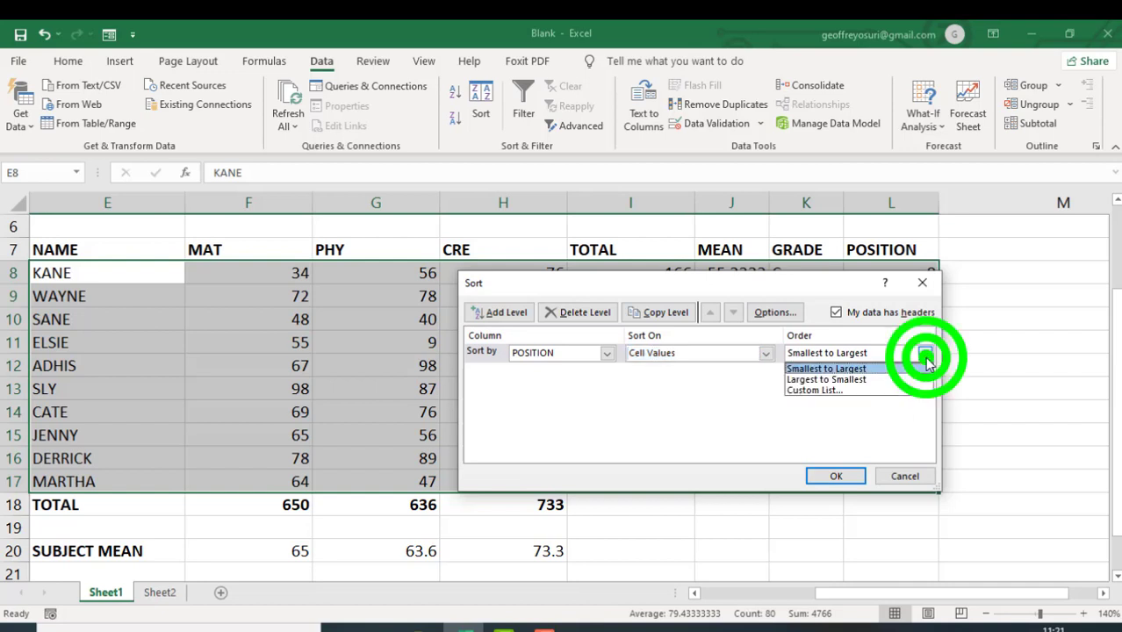
{"action": "left_click", "coordinate": [906, 367]}
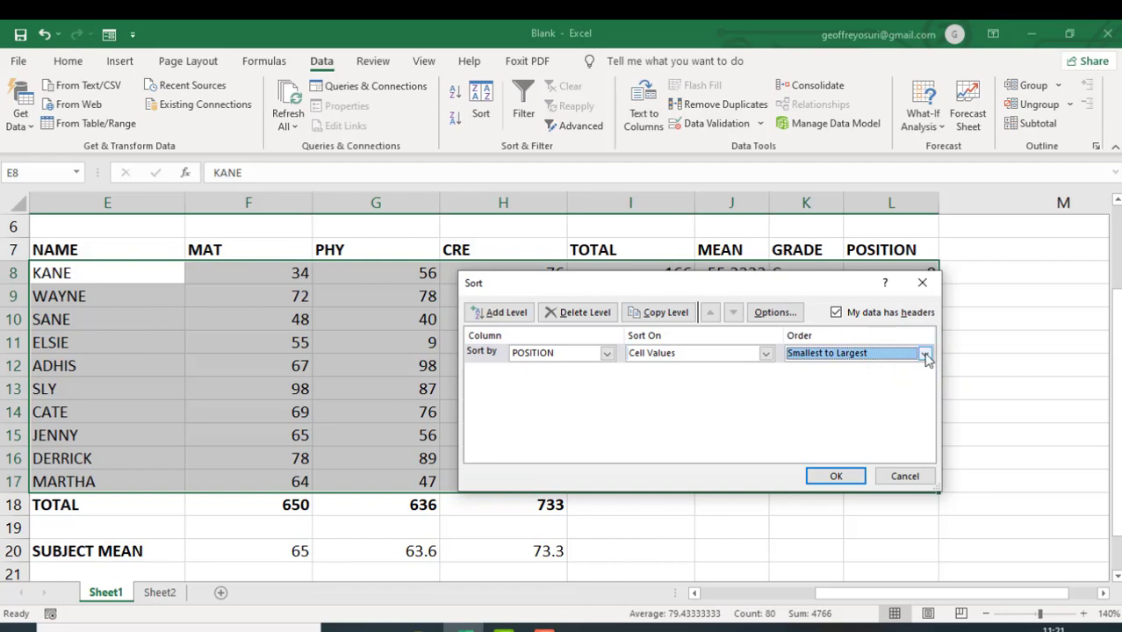
{"action": "left_click", "coordinate": [837, 477]}
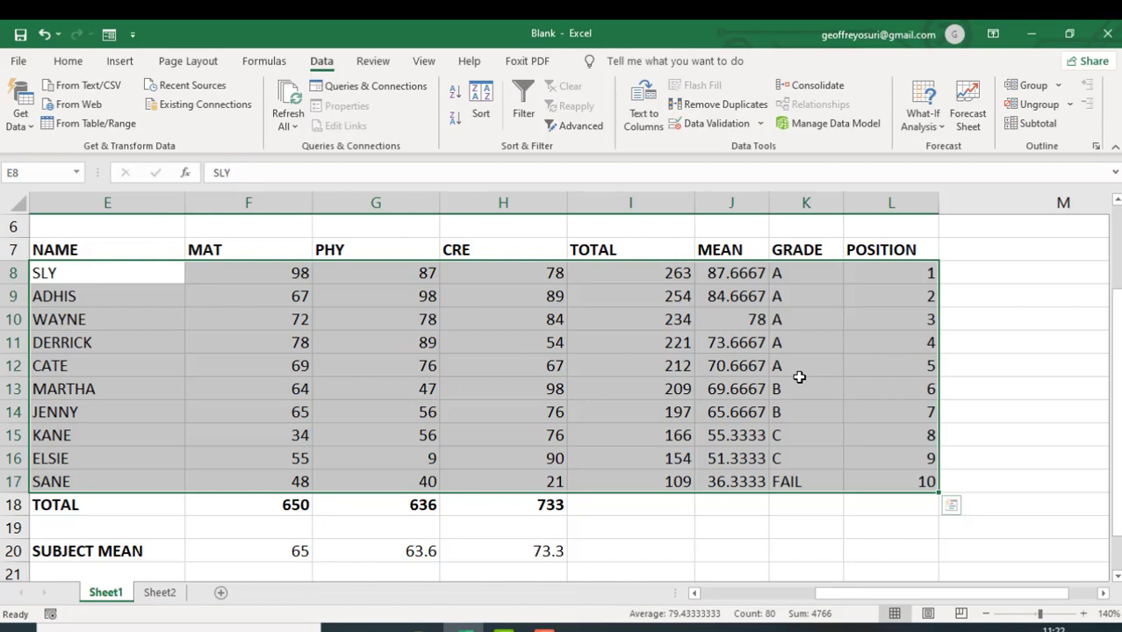
- Turn on filtering for the student table and filter the GRADE column to show only grade A
{"action": "left_click", "coordinate": [812, 275]}
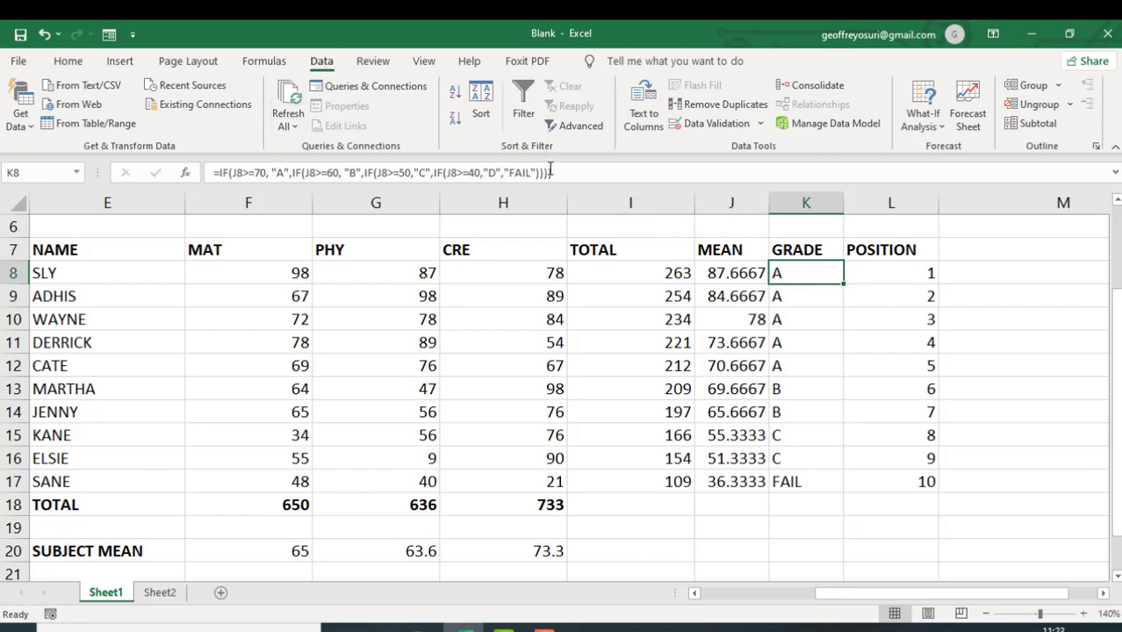
{"action": "left_click", "coordinate": [523, 101]}
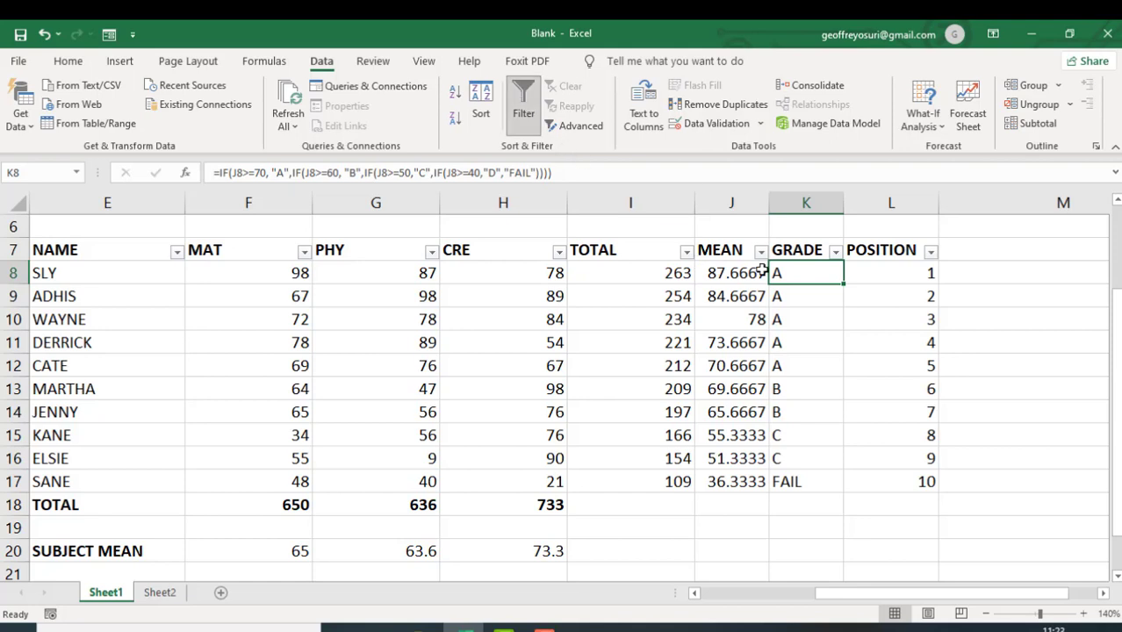
{"action": "left_click", "coordinate": [836, 253]}
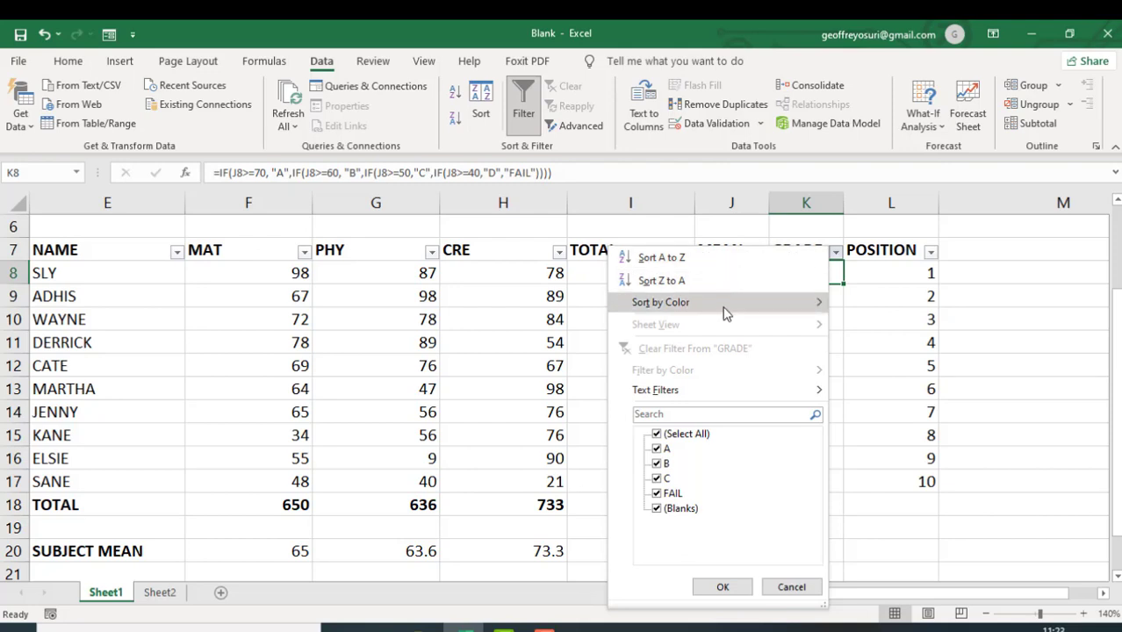
{"action": "mouse_move", "coordinate": [760, 402]}
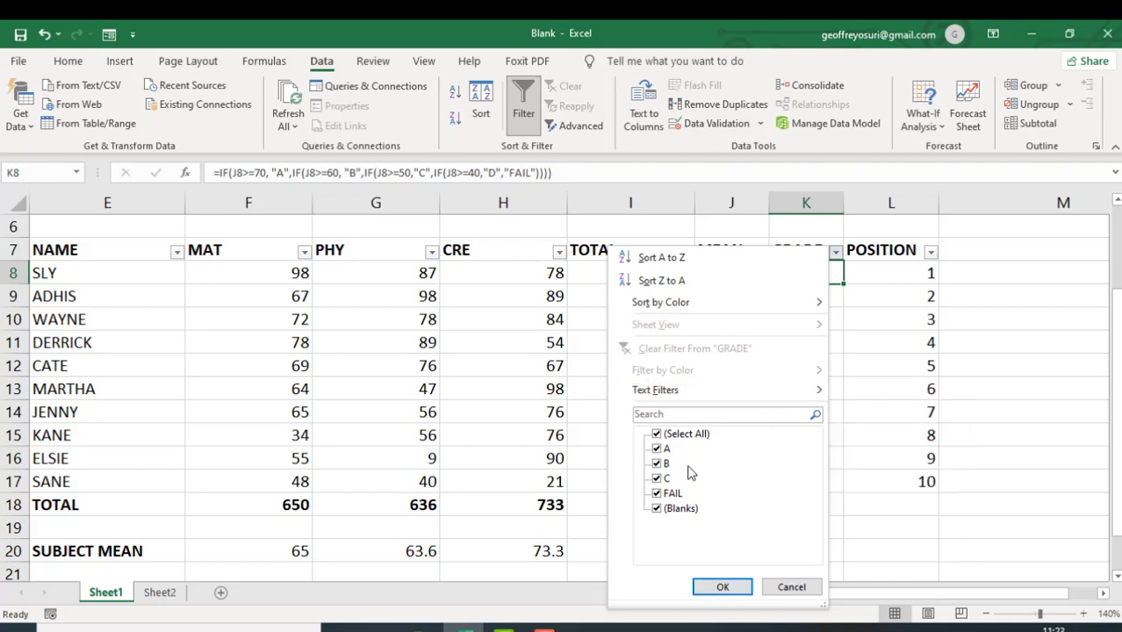
{"action": "left_click", "coordinate": [657, 434]}
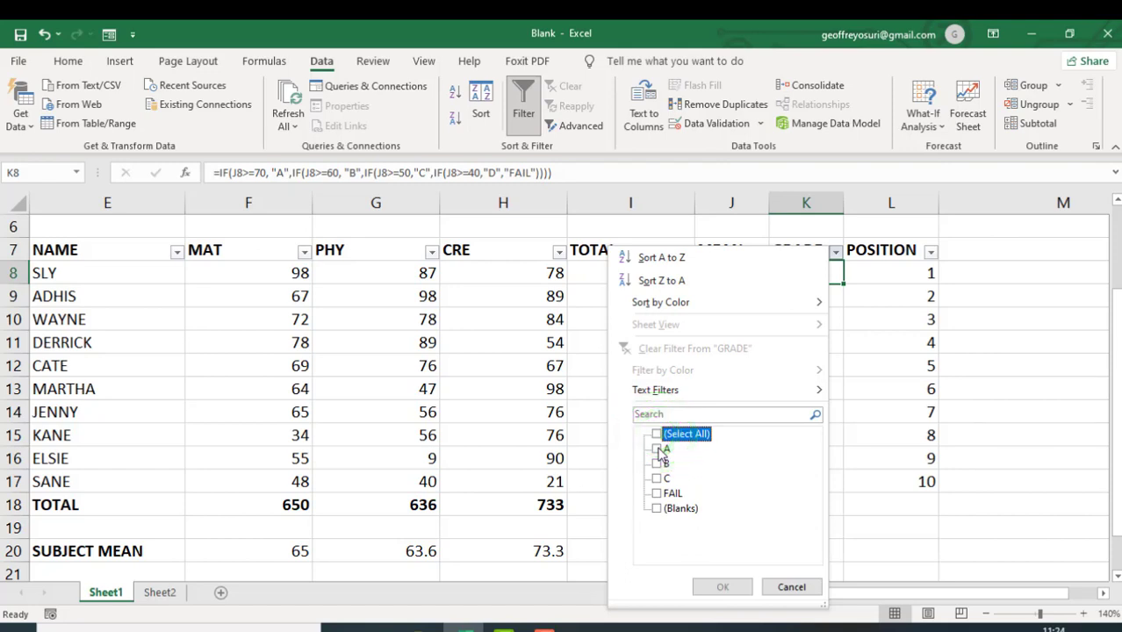
{"action": "left_click", "coordinate": [659, 450]}
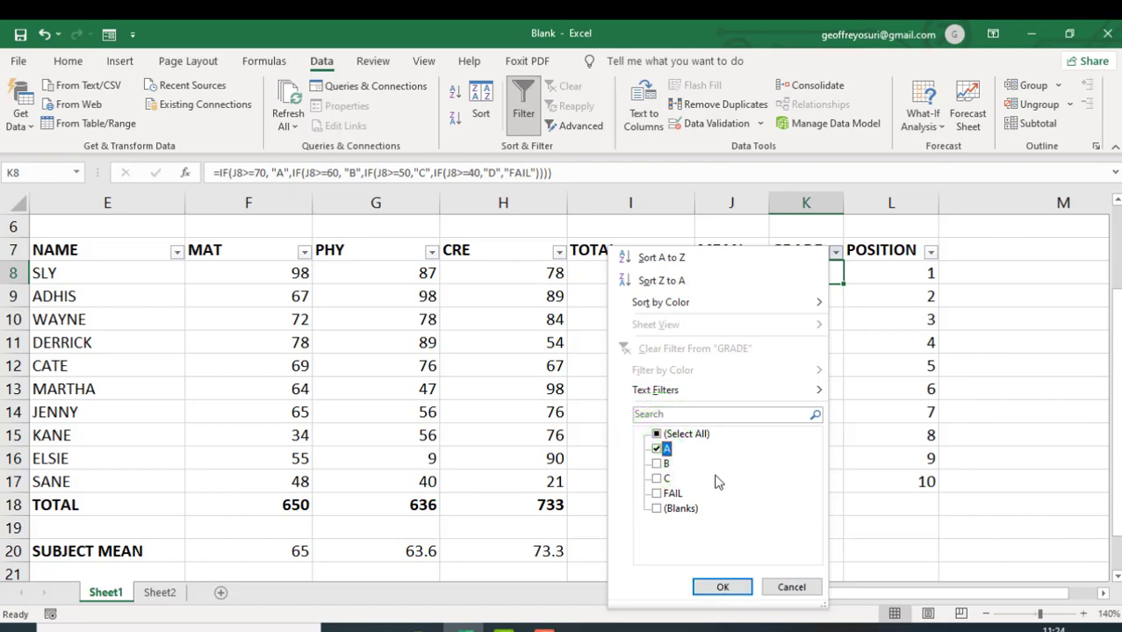
{"action": "left_click", "coordinate": [723, 587]}
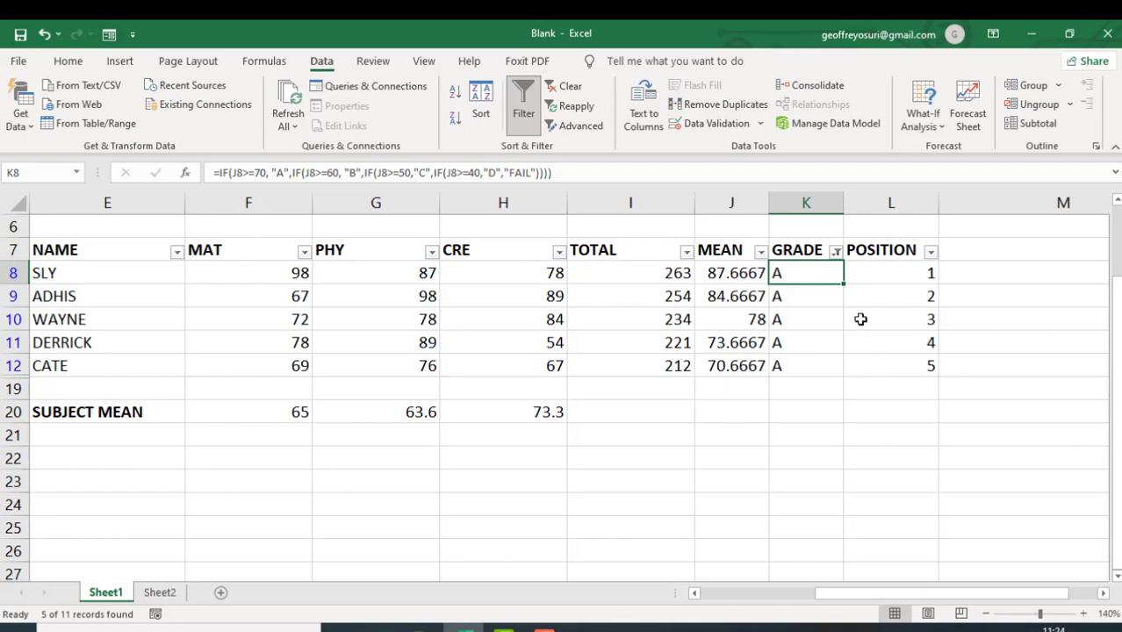
- Change the GRADE column filter to show only grade B instead of A
{"action": "left_click", "coordinate": [836, 255]}
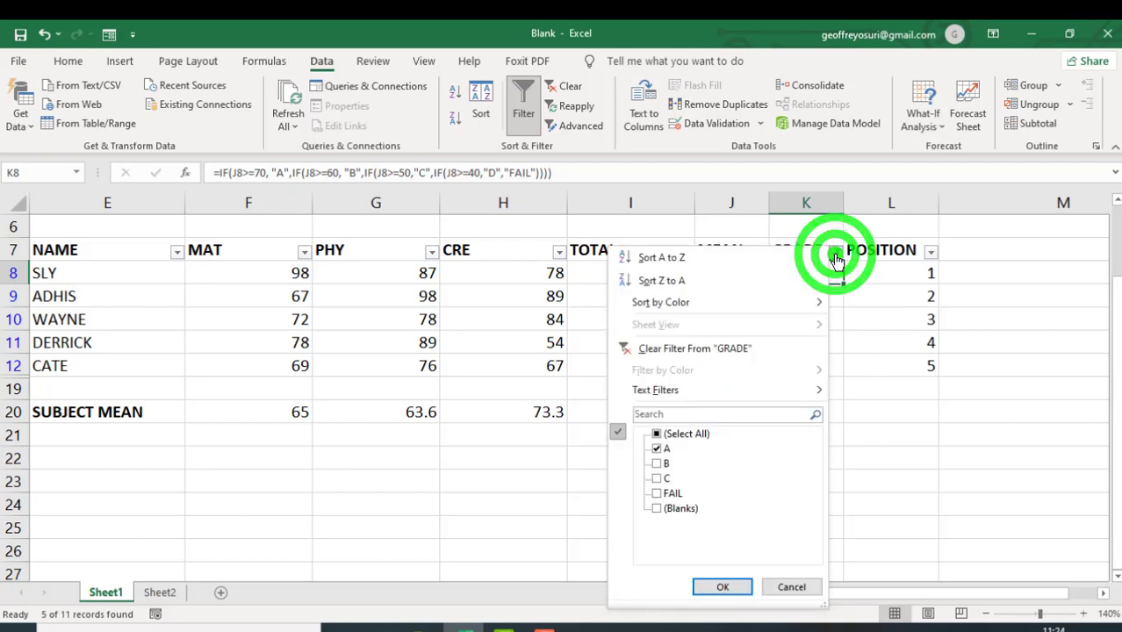
{"action": "left_click", "coordinate": [657, 449]}
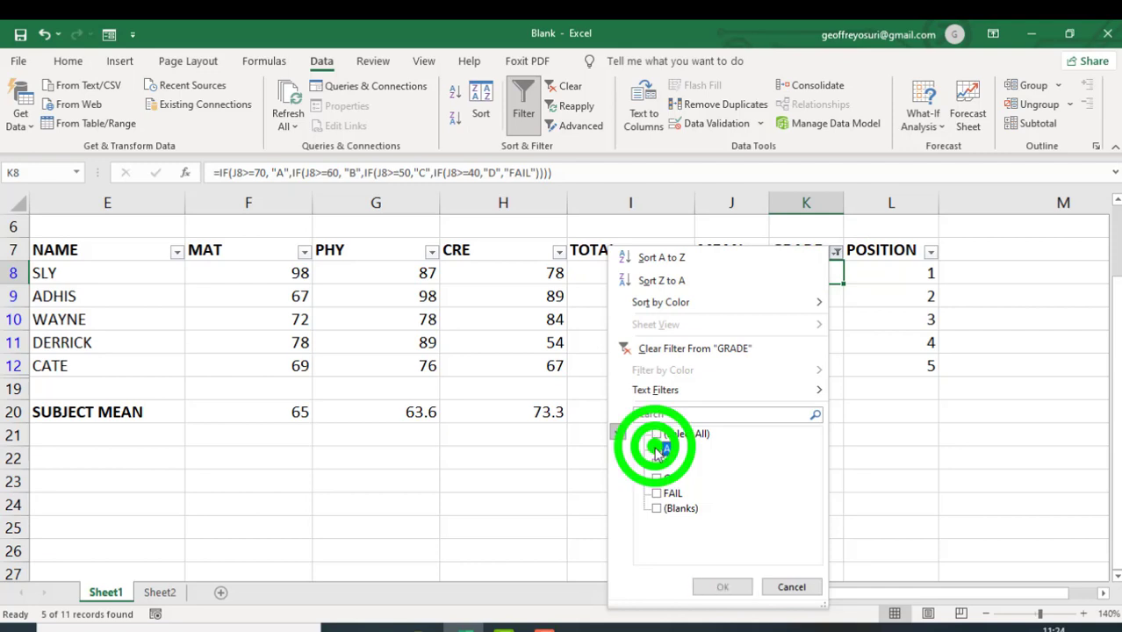
{"action": "left_click", "coordinate": [658, 465]}
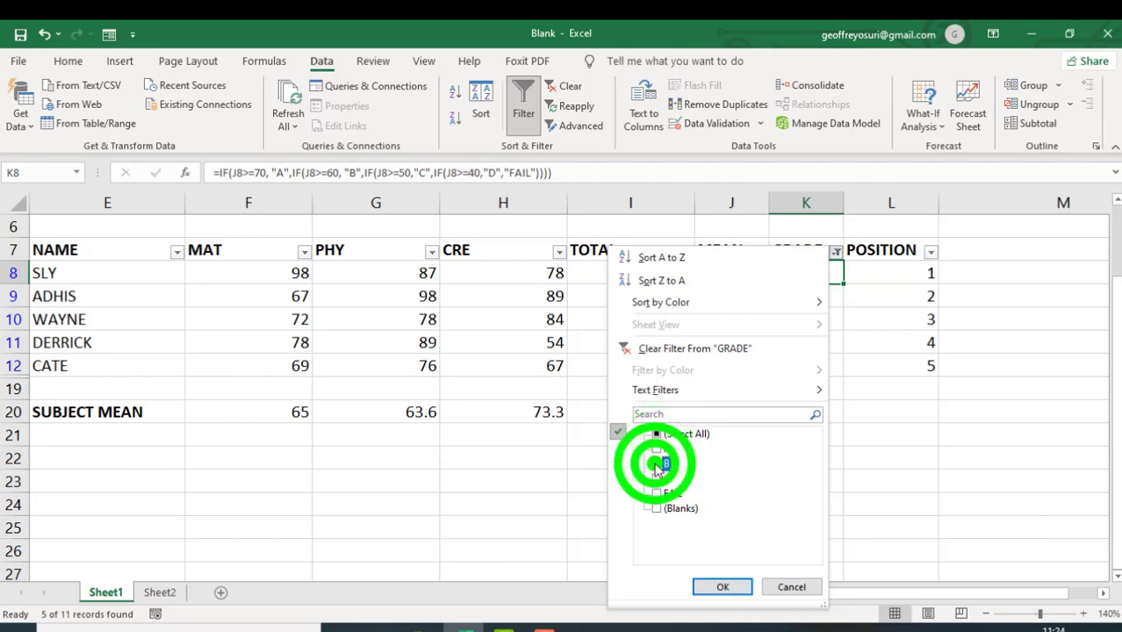
{"action": "left_click", "coordinate": [723, 587]}
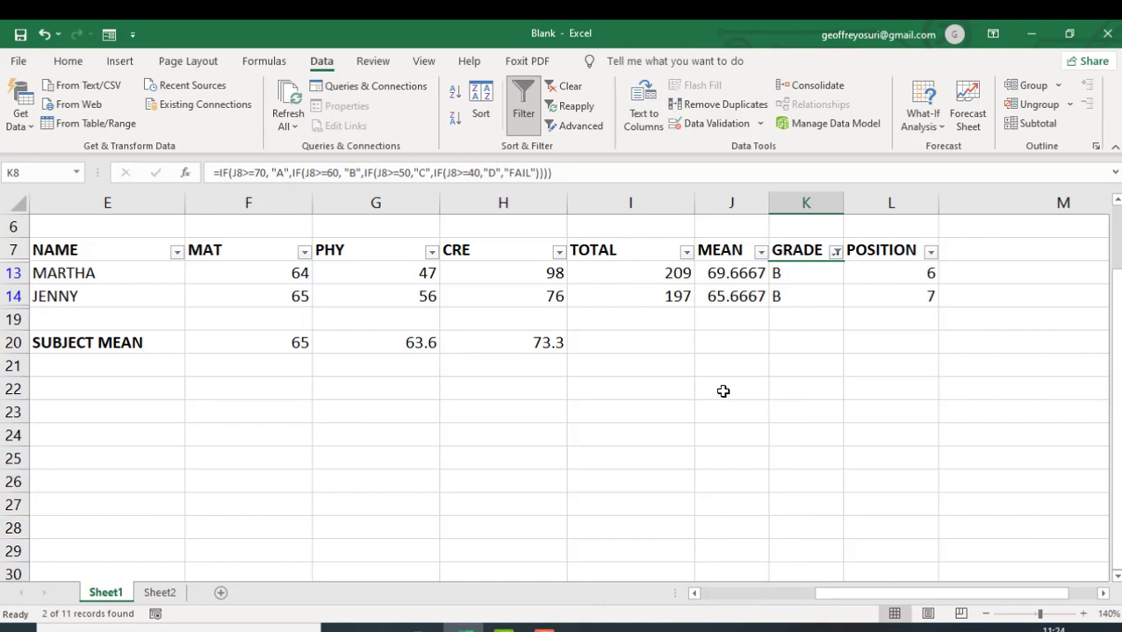
- Change the GRADE column filter to show only FAIL instead of B
{"action": "left_click", "coordinate": [836, 253]}
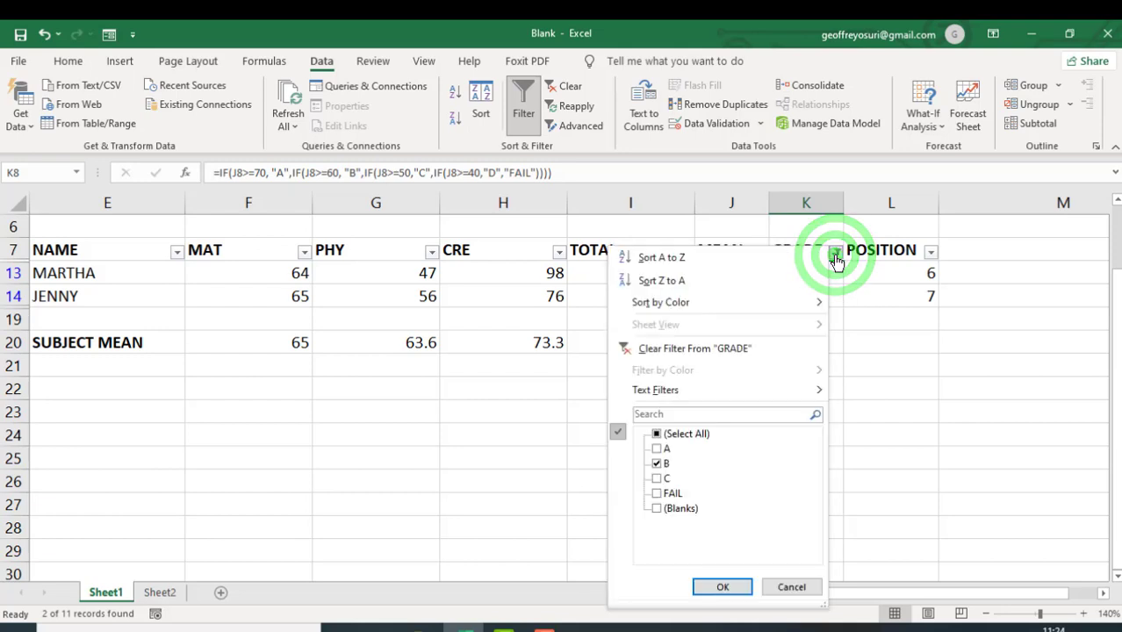
{"action": "left_click", "coordinate": [657, 463]}
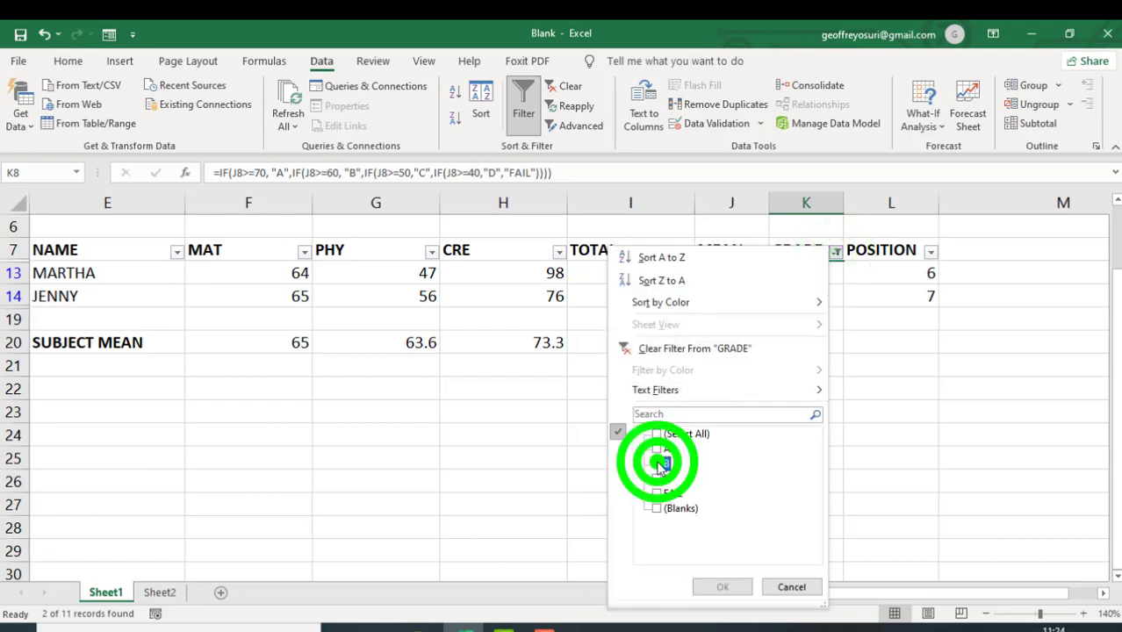
{"action": "left_click", "coordinate": [657, 495]}
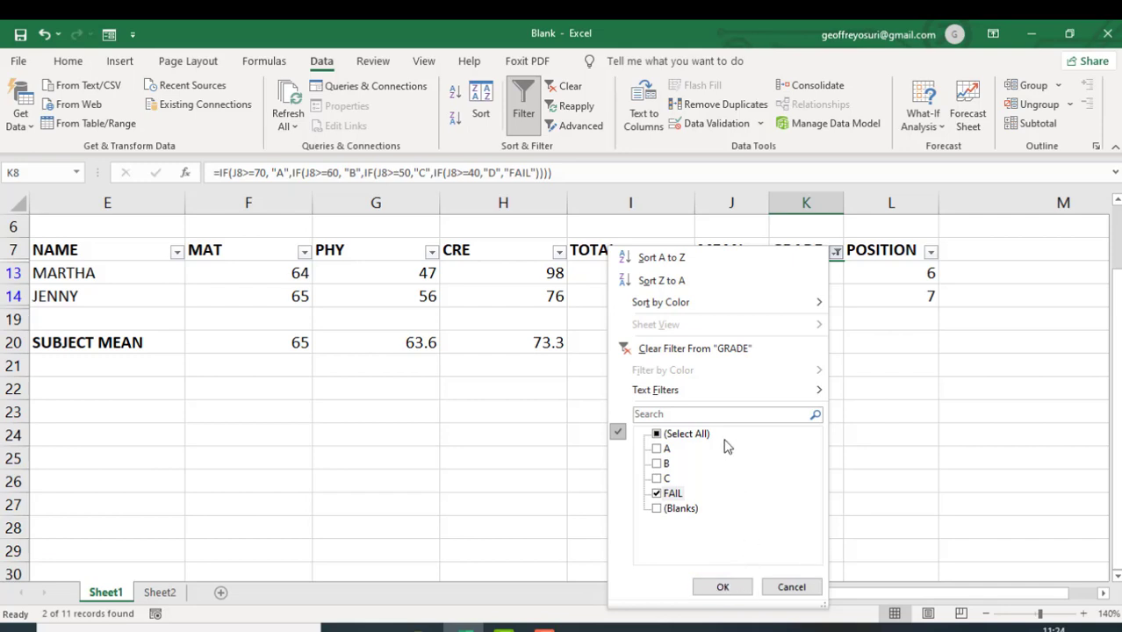
{"action": "left_click", "coordinate": [731, 588]}
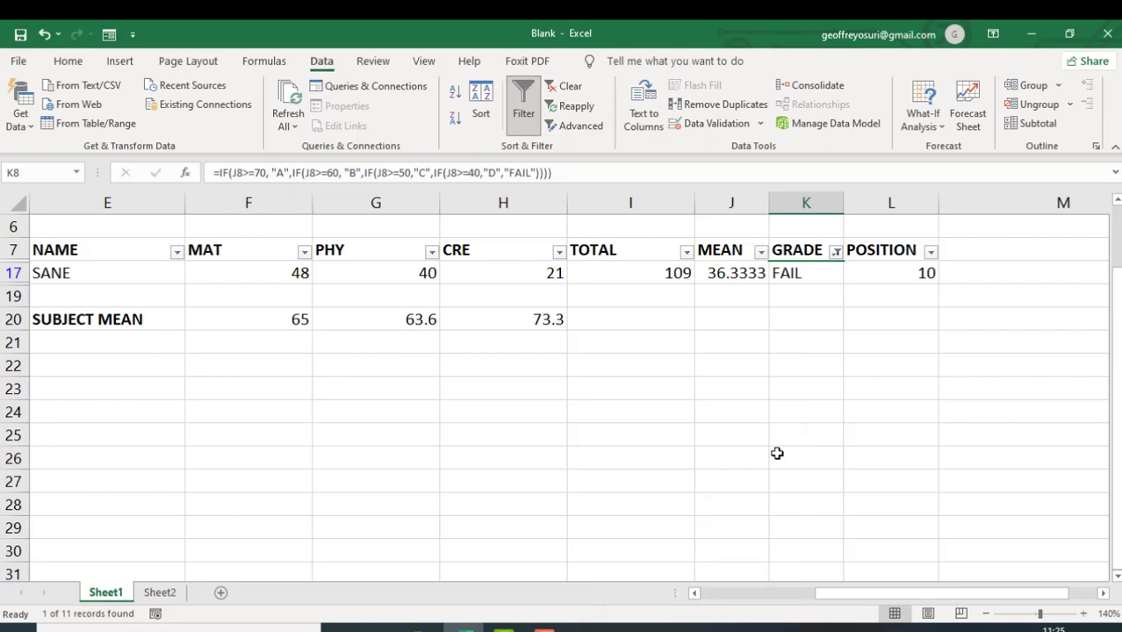
- Turn off filtering for the student table so all records are listed again
{"action": "left_click", "coordinate": [837, 255]}
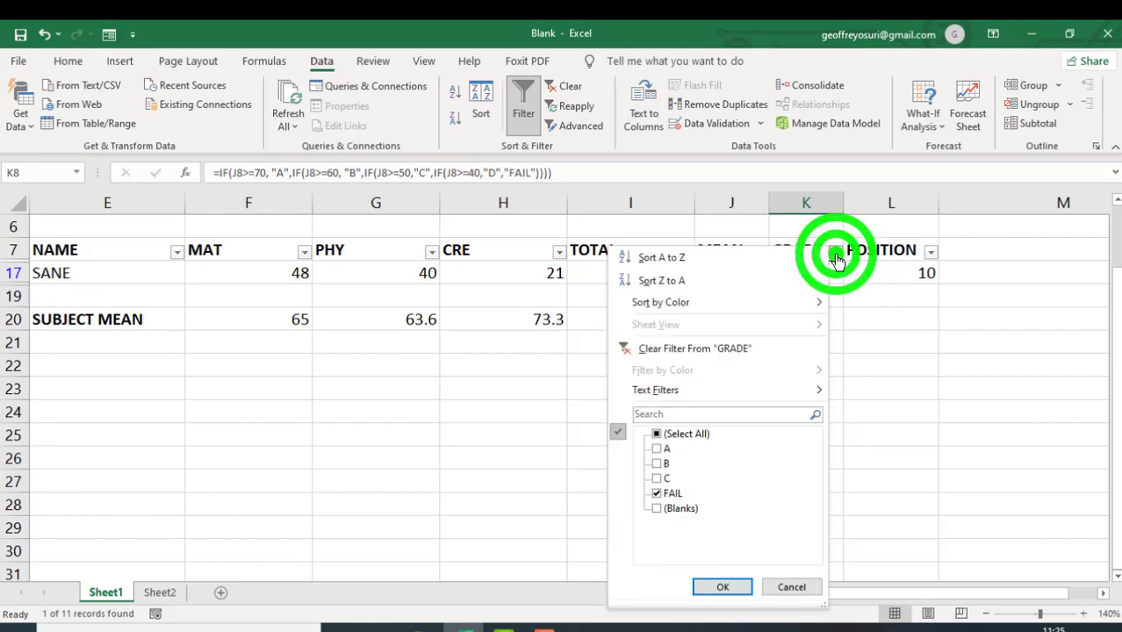
{"action": "left_click", "coordinate": [856, 365]}
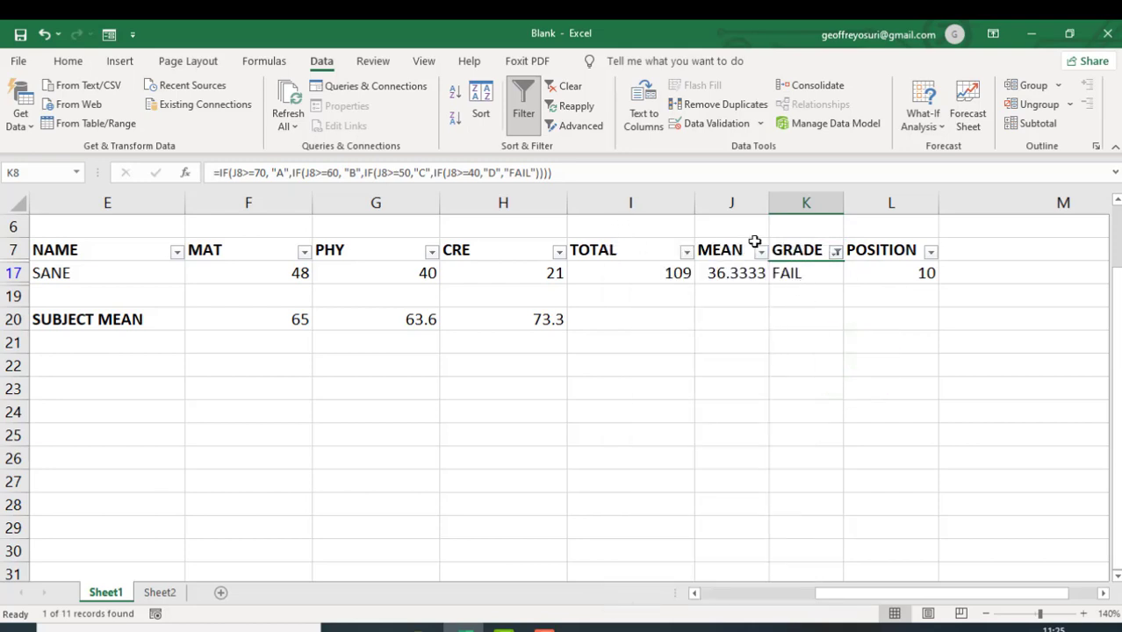
{"action": "left_click", "coordinate": [796, 274]}
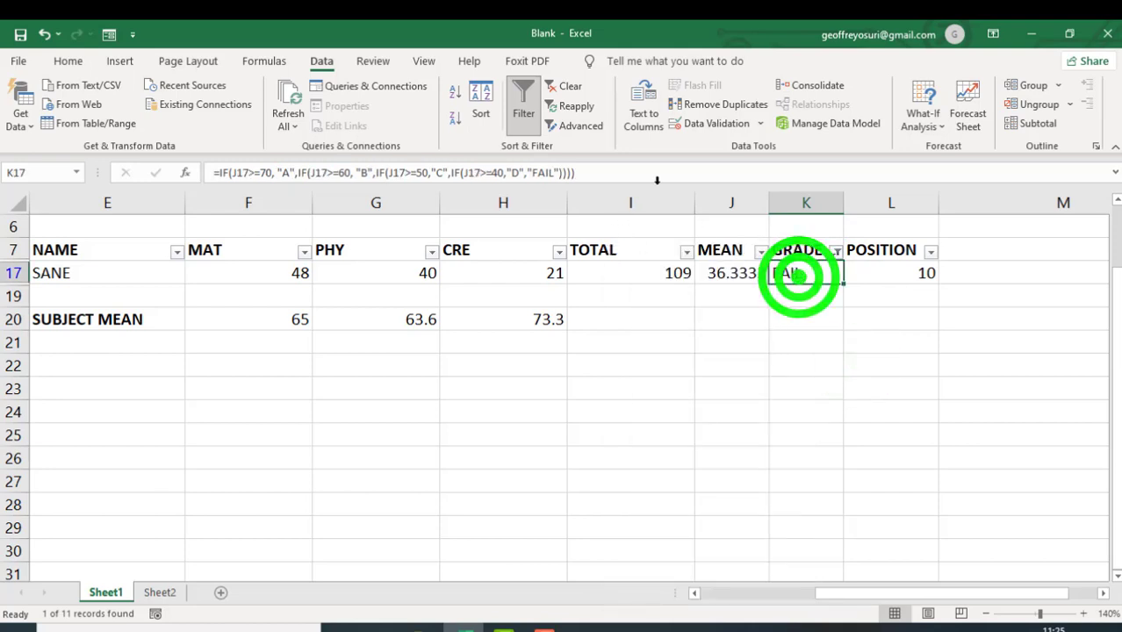
{"action": "left_click", "coordinate": [525, 106]}
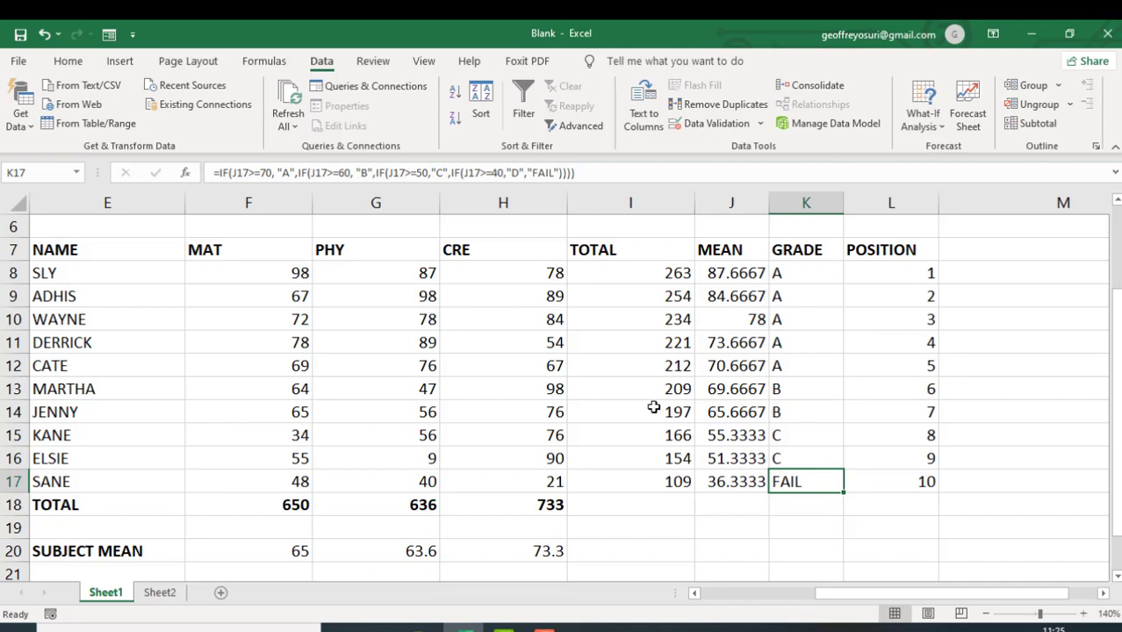
- On Sheet2, move the Name and Amount Owed table from A1:B8 to I6, and widen column J to fit its heading on one line
{"action": "left_click", "coordinate": [160, 593]}
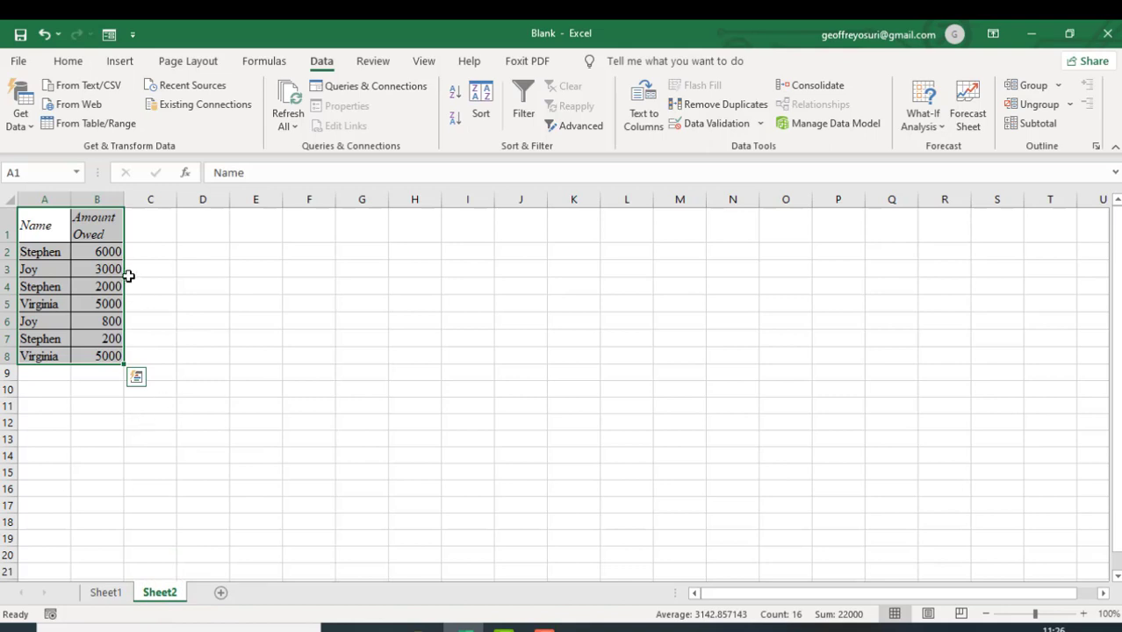
{"action": "left_click", "coordinate": [26, 216]}
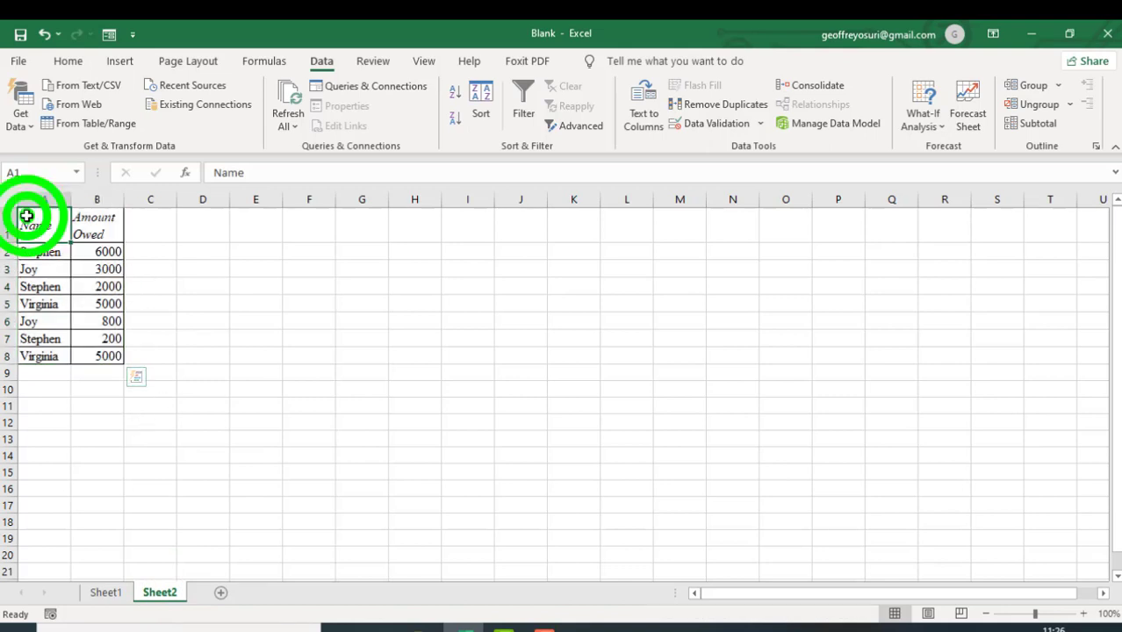
{"action": "left_click_drag", "start_coordinate": [27, 216], "coordinate": [114, 359]}
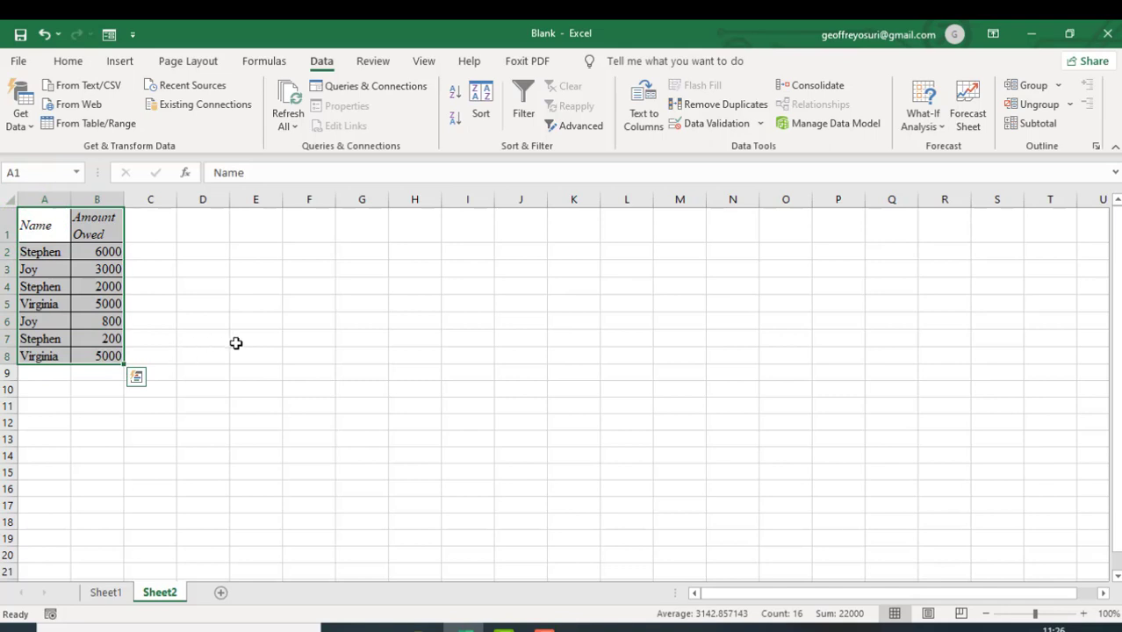
{"action": "key", "text": "ctrl+c"}
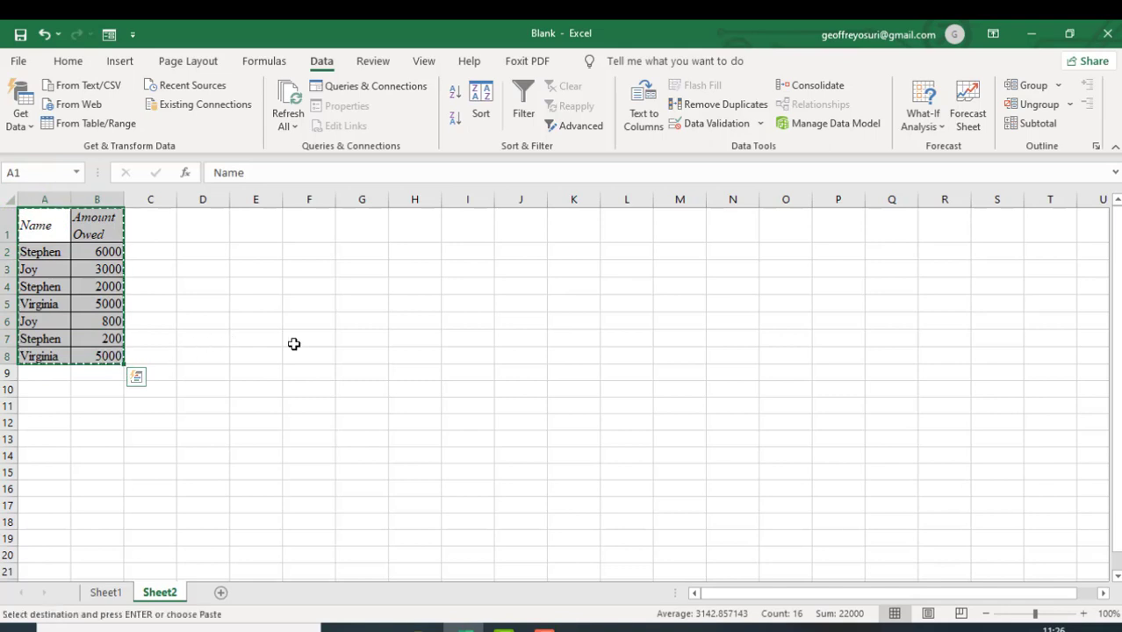
{"action": "left_click", "coordinate": [468, 316]}
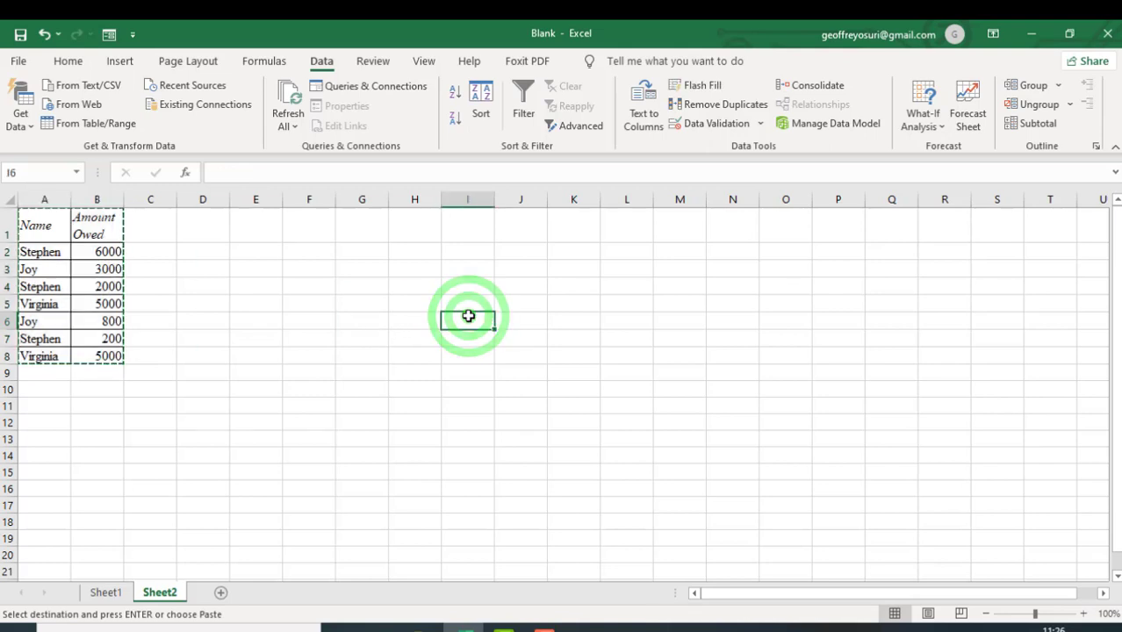
{"action": "key", "text": "ctrl+v"}
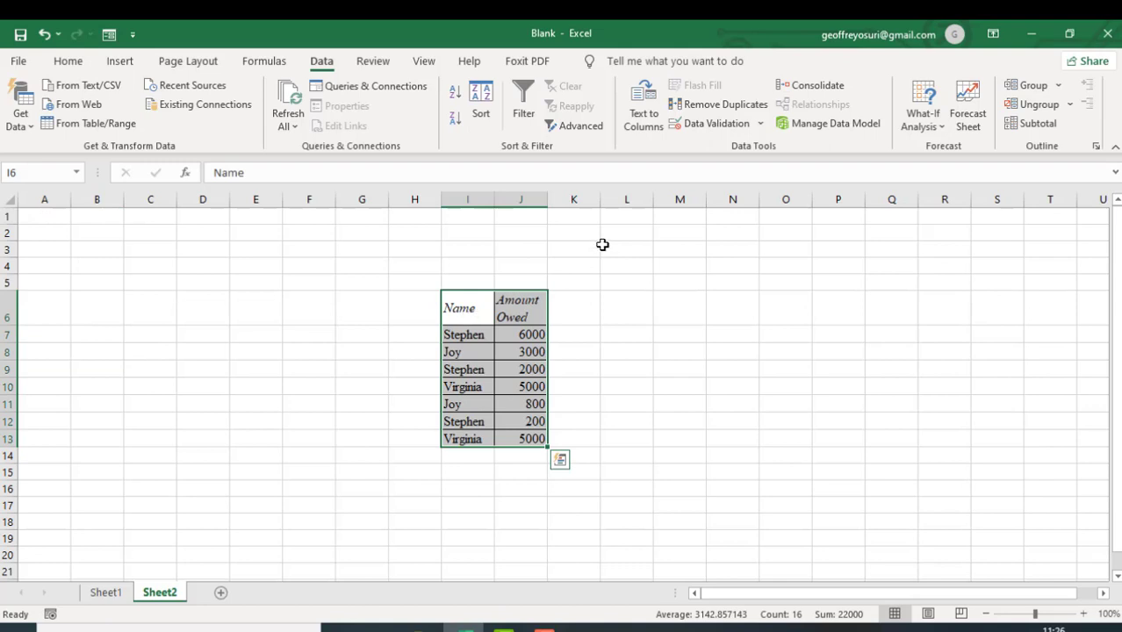
{"action": "left_click_drag", "start_coordinate": [547, 200], "coordinate": [597, 200]}
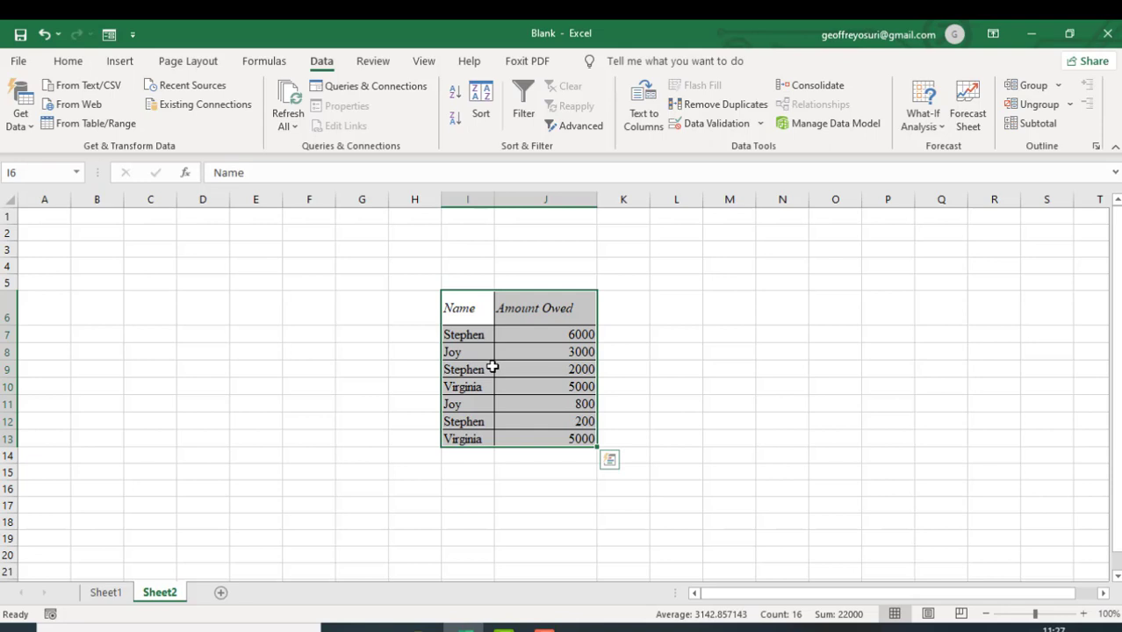
- Sort the records in I7:J13 by Name on cell values, in A to Z order
{"action": "left_click", "coordinate": [466, 334]}
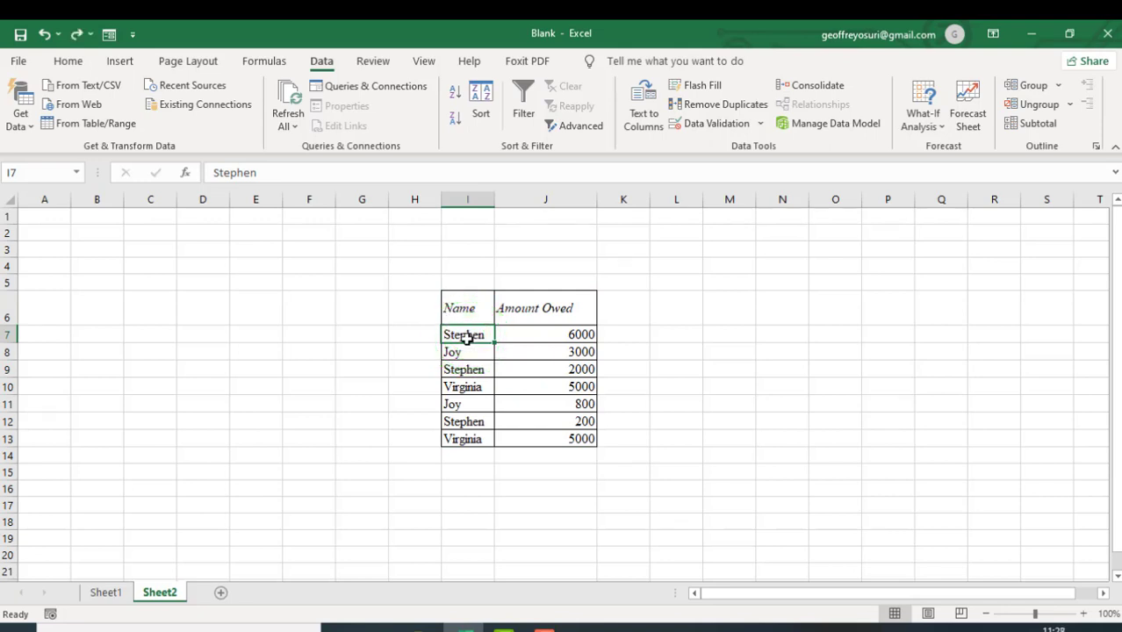
{"action": "left_click_drag", "start_coordinate": [466, 336], "coordinate": [575, 434]}
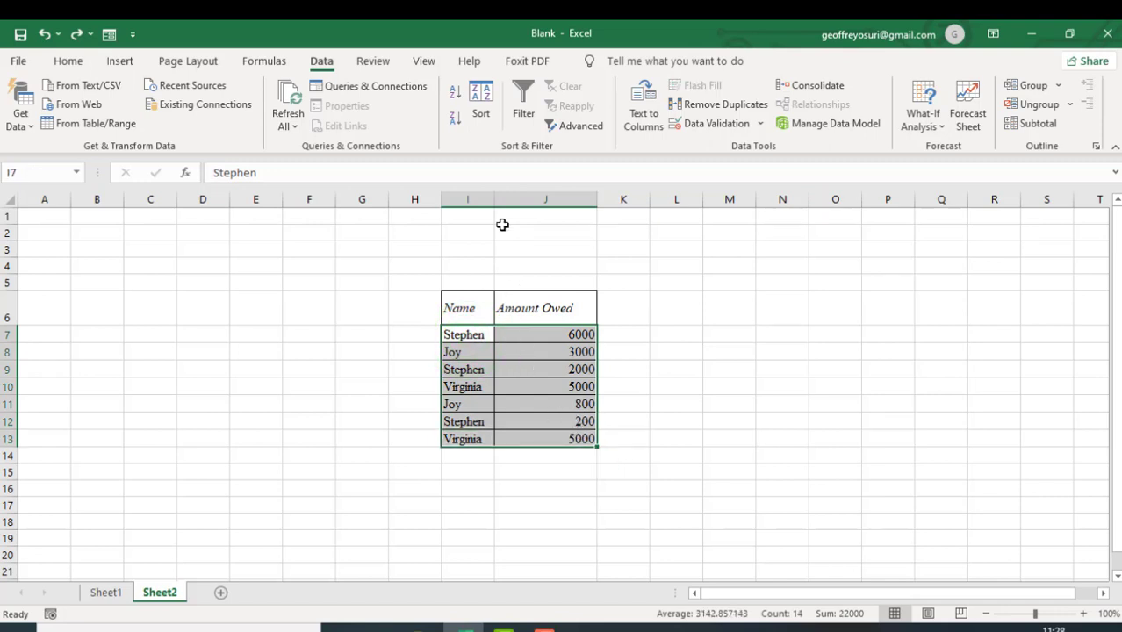
{"action": "left_click", "coordinate": [478, 112]}
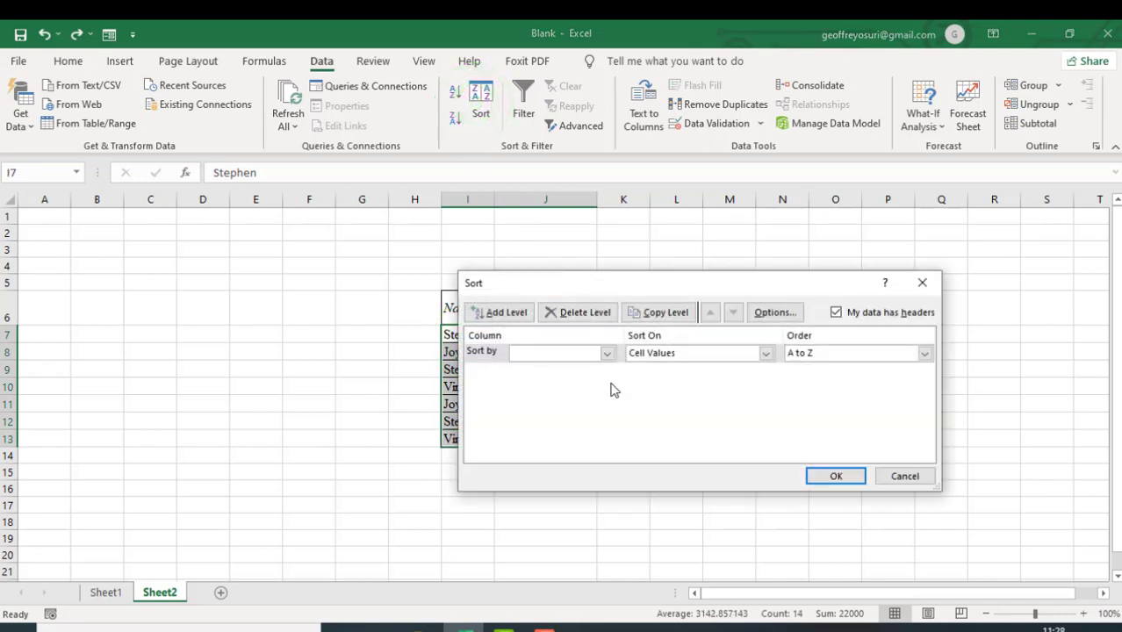
{"action": "left_click", "coordinate": [606, 352]}
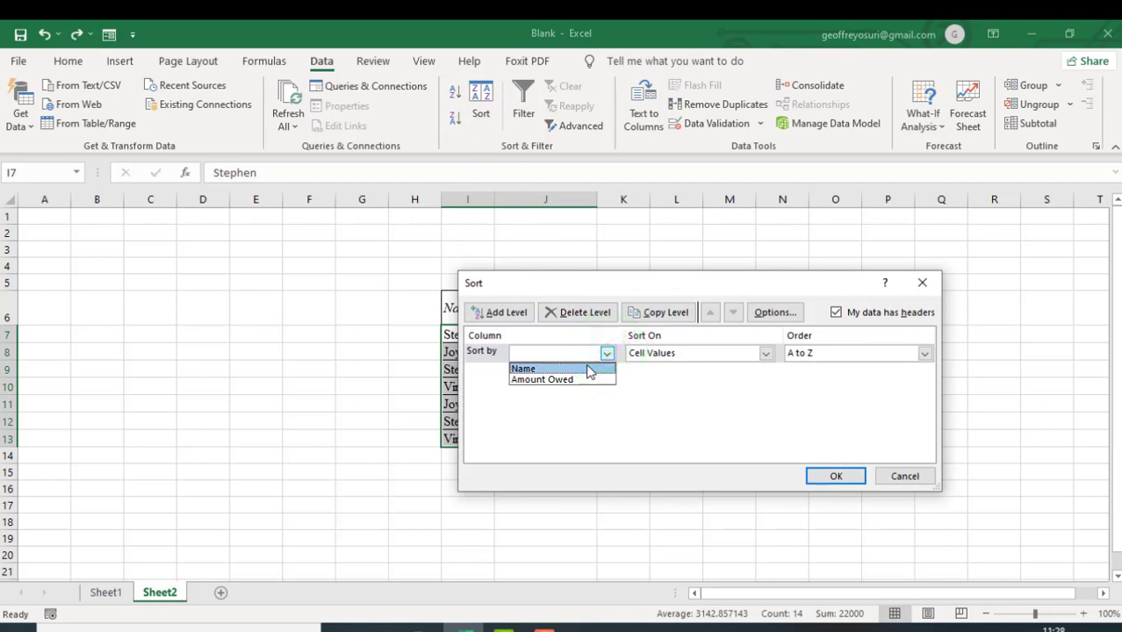
{"action": "left_click", "coordinate": [590, 369]}
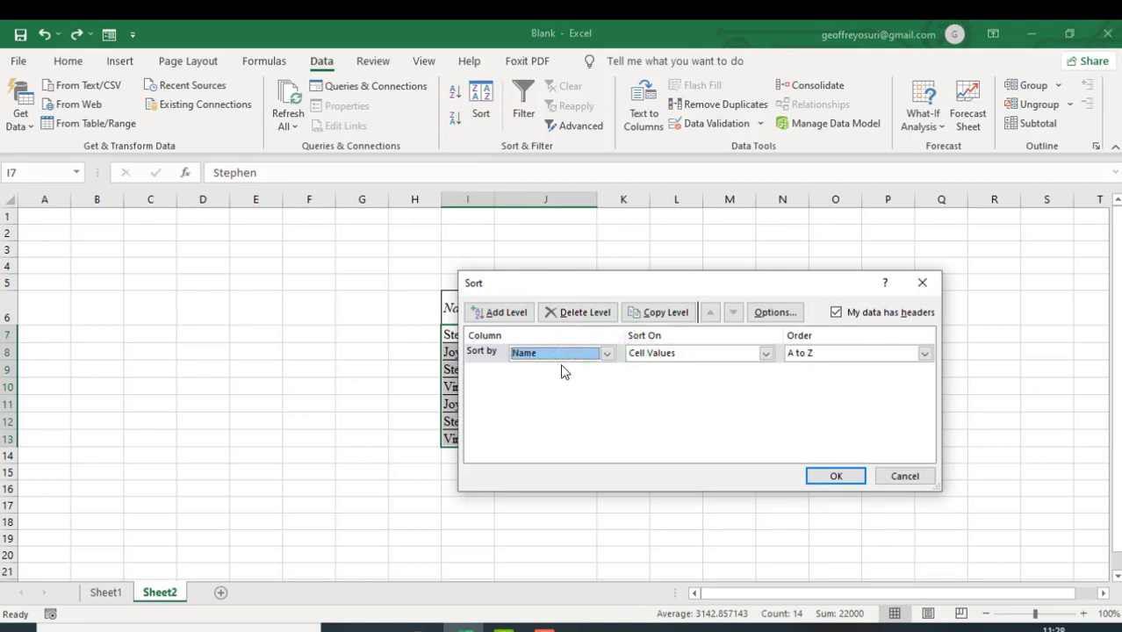
{"action": "left_click", "coordinate": [766, 353]}
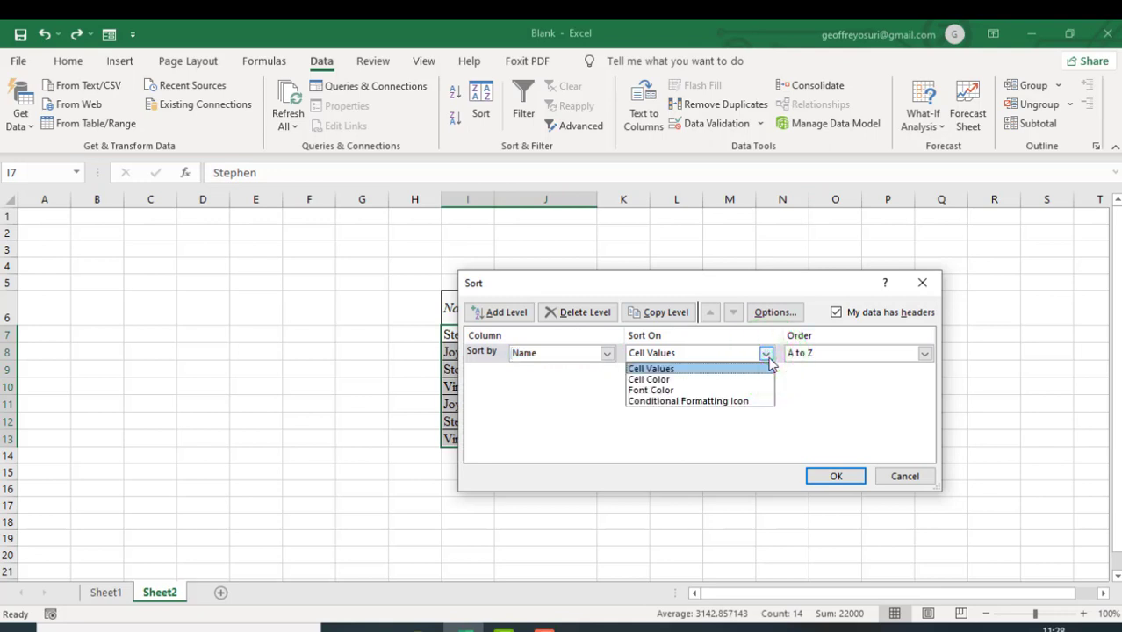
{"action": "left_click", "coordinate": [768, 358]}
{"action": "left_click", "coordinate": [925, 353]}
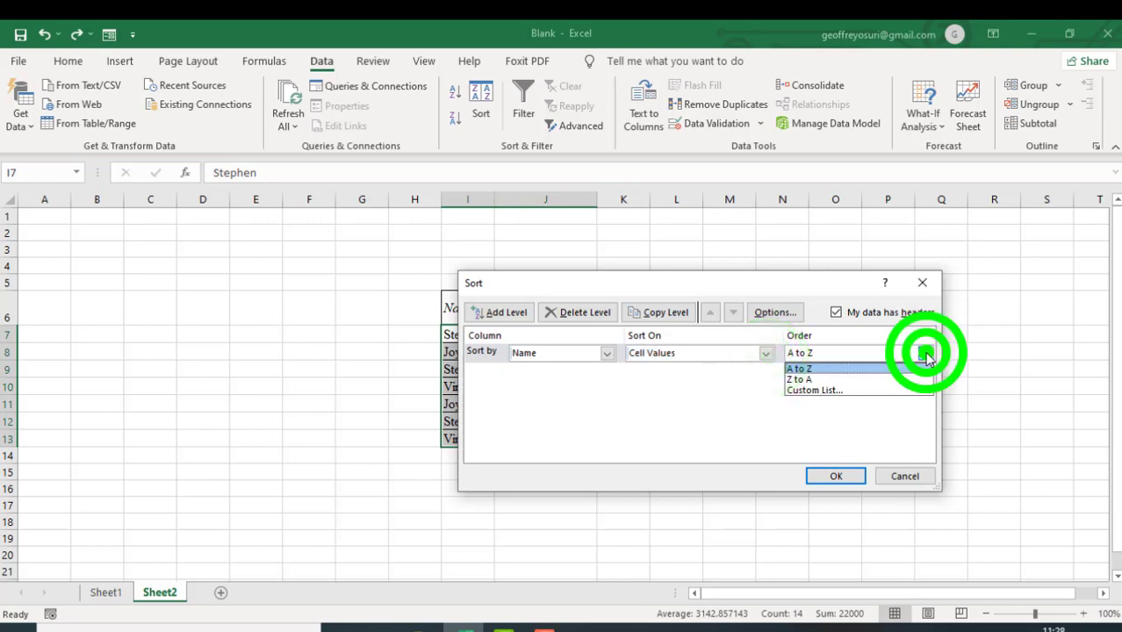
{"action": "left_click", "coordinate": [904, 419]}
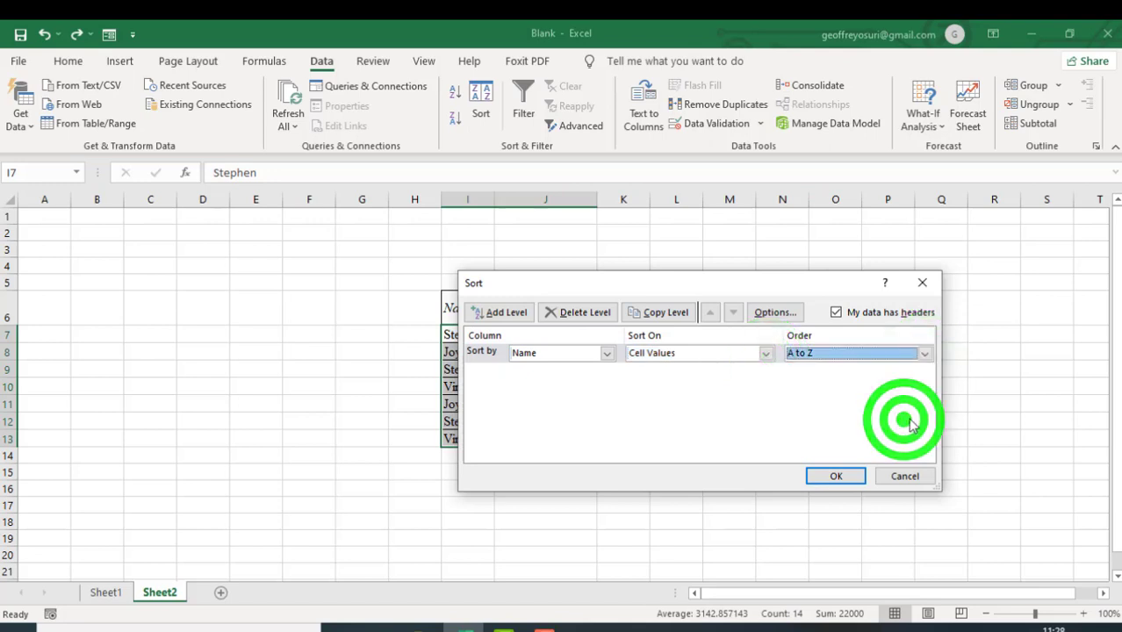
{"action": "left_click", "coordinate": [838, 476]}
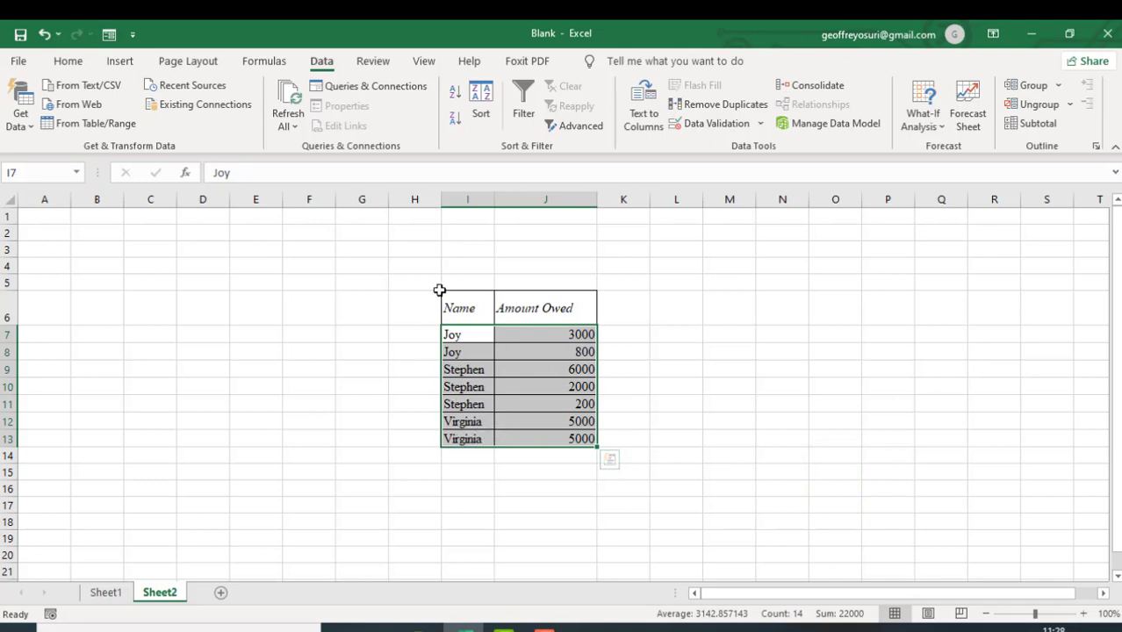
- Start a Subtotal on the Name and Amount Owed table, grouped at each change in Name
{"action": "left_click", "coordinate": [504, 472]}
{"action": "left_click", "coordinate": [484, 387]}
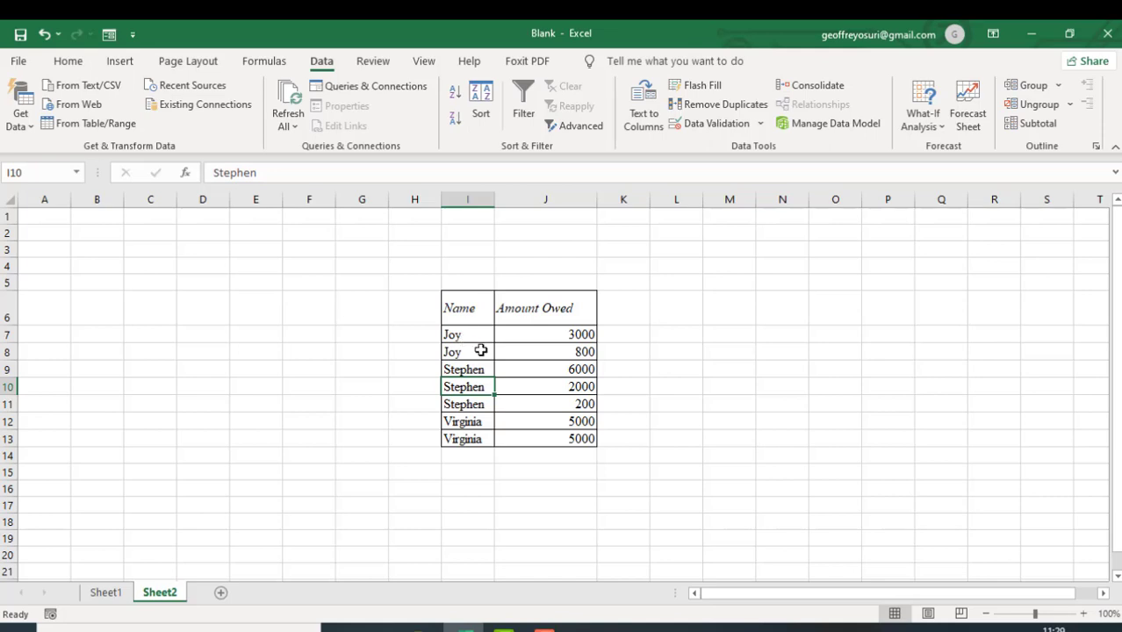
{"action": "key", "text": "Up"}
{"action": "key", "text": "Up"}
{"action": "key", "text": "Up"}
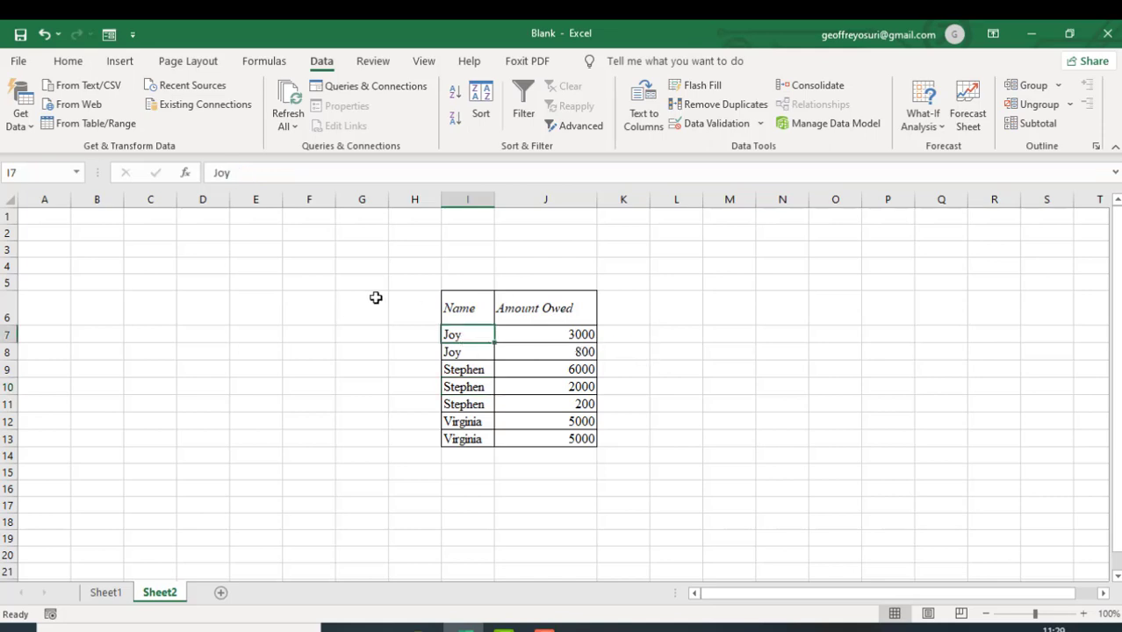
{"action": "left_click", "coordinate": [327, 64]}
{"action": "left_click", "coordinate": [1041, 127]}
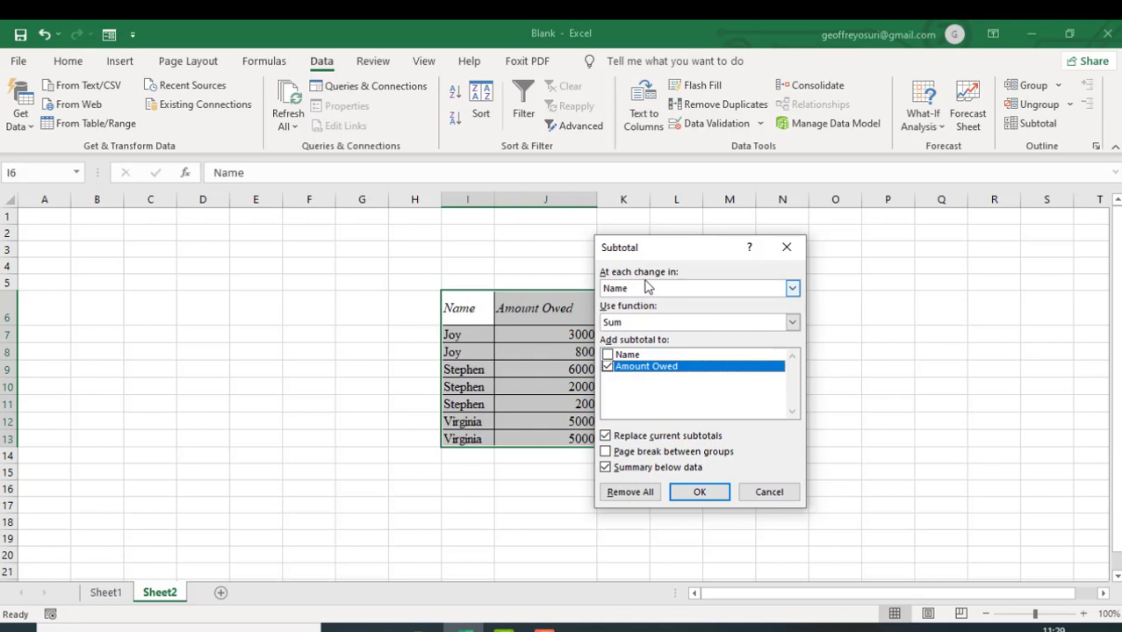
{"action": "left_click", "coordinate": [792, 290]}
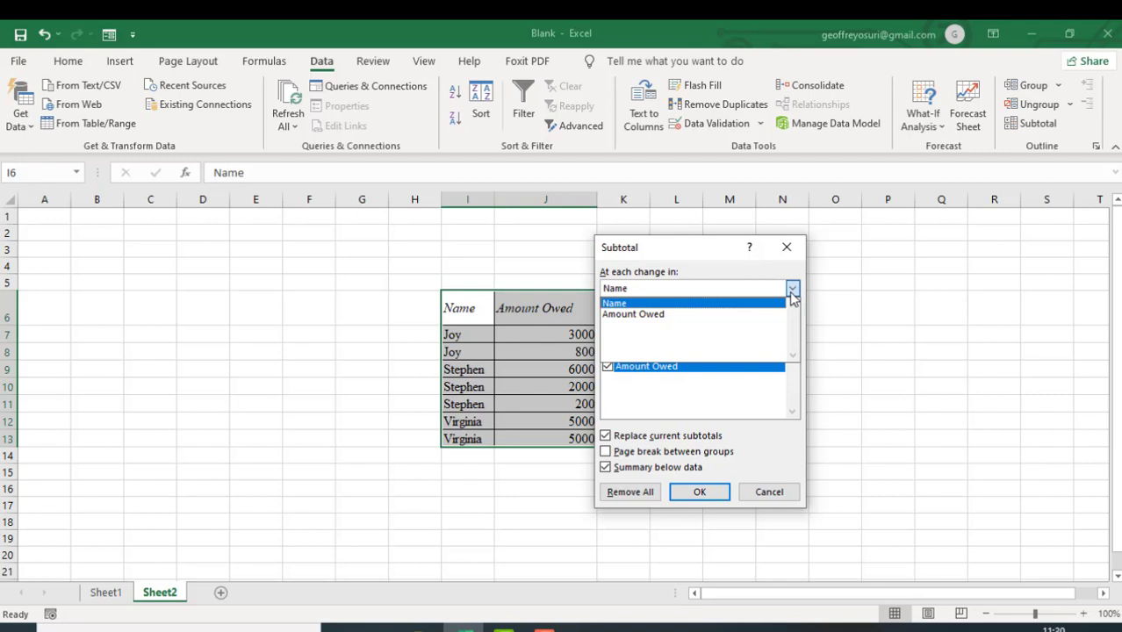
{"action": "left_click", "coordinate": [745, 303]}
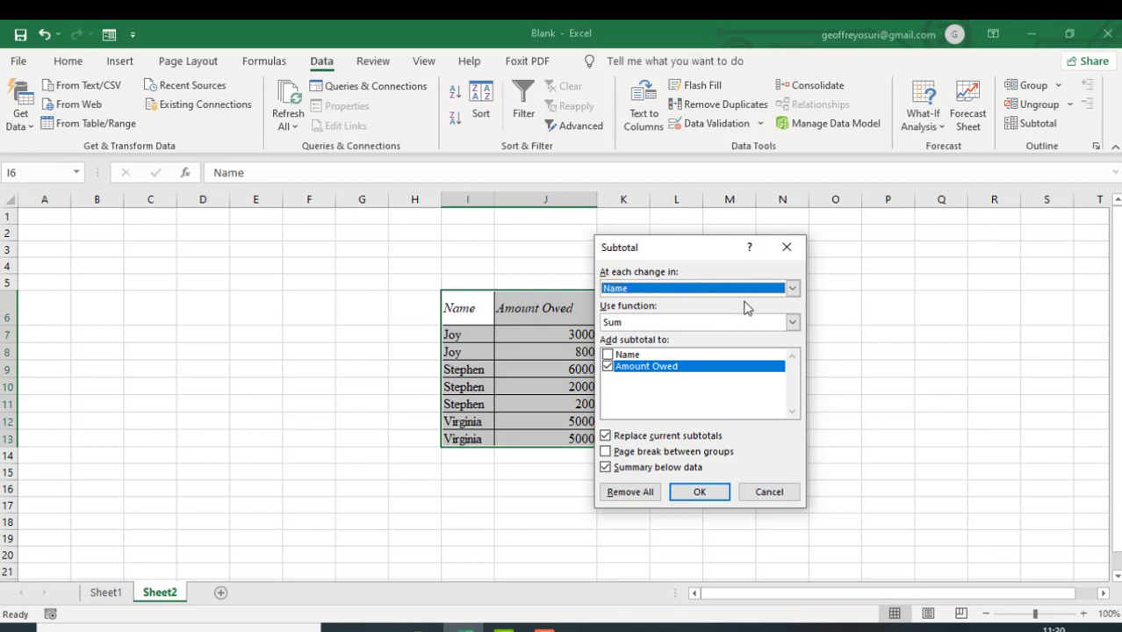
- Set the subtotal to use Sum on Amount Owed for each Name, and apply it to the table
{"action": "left_click", "coordinate": [794, 324]}
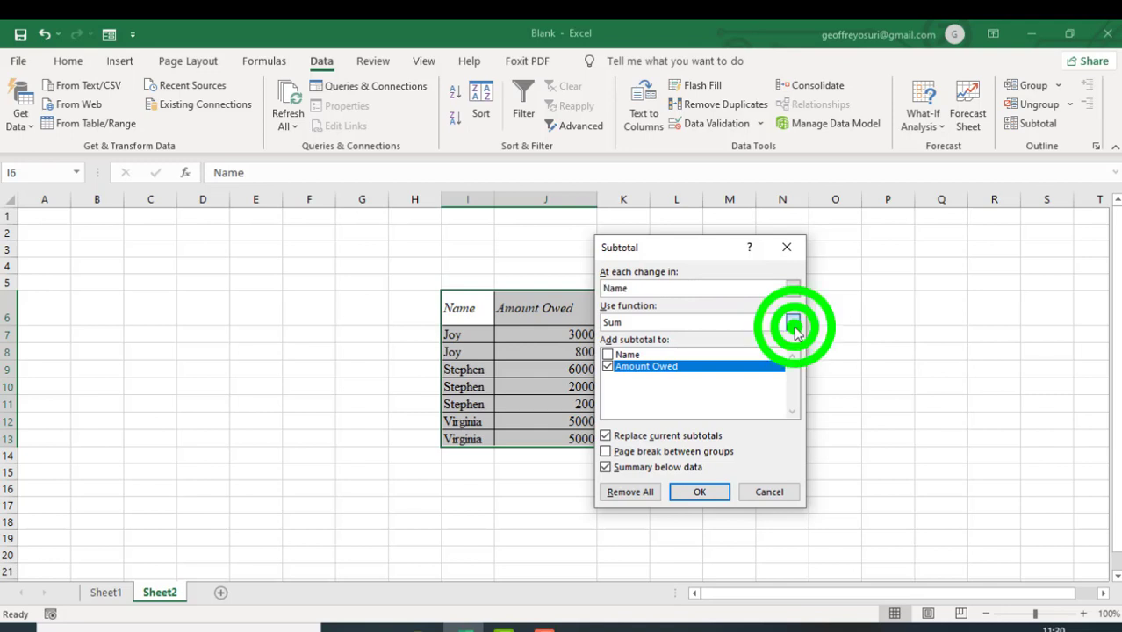
{"action": "left_click", "coordinate": [794, 325]}
{"action": "left_click", "coordinate": [794, 325]}
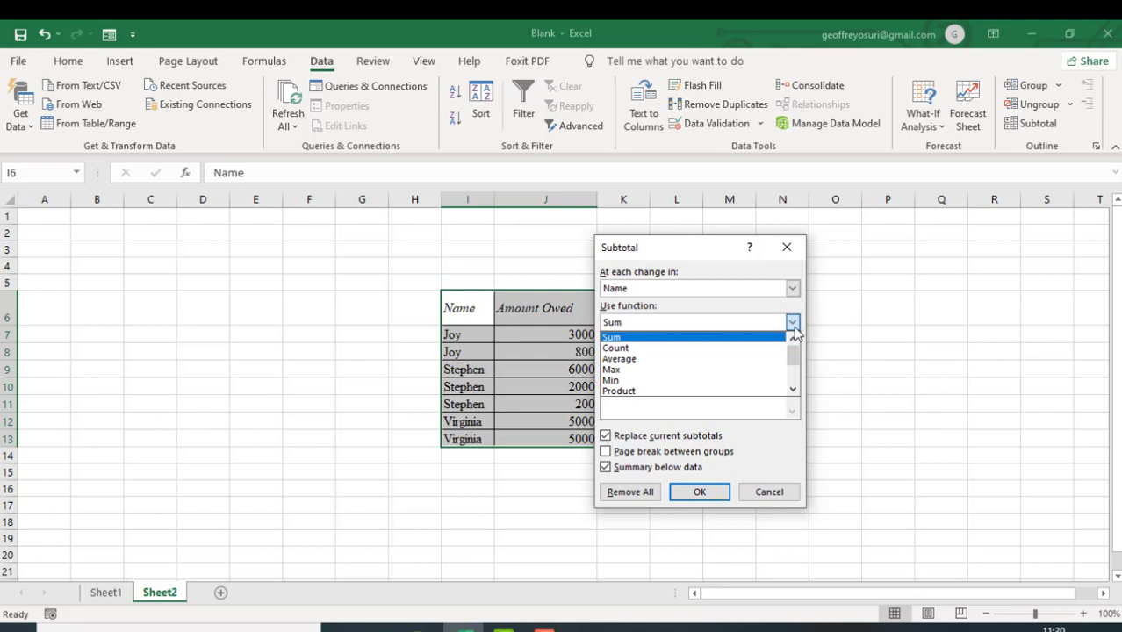
{"action": "left_click", "coordinate": [743, 338]}
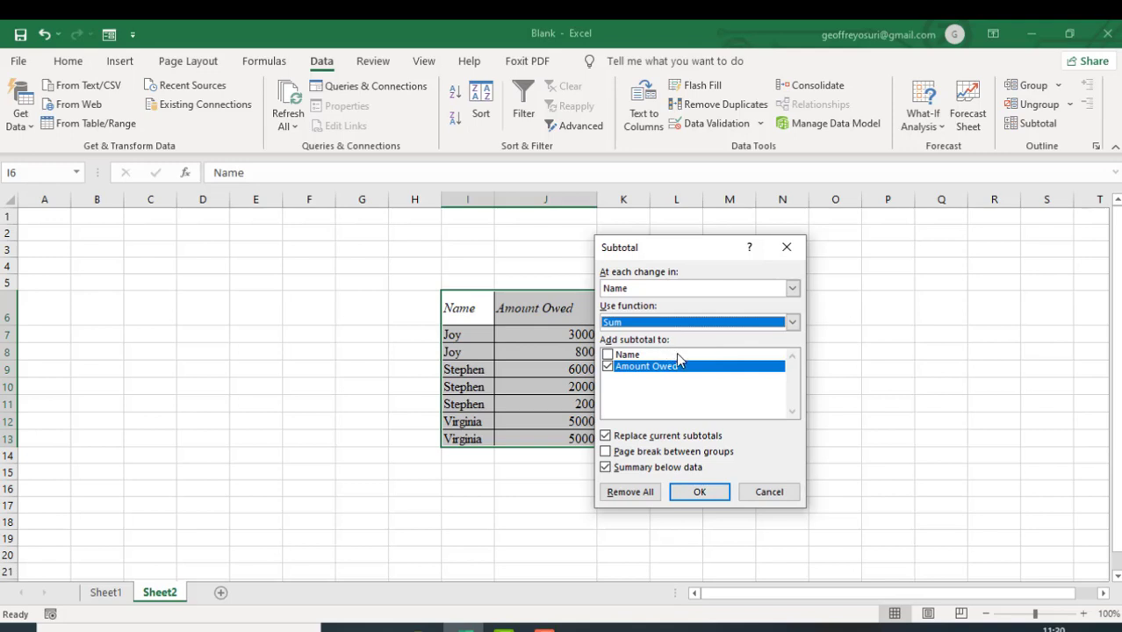
{"action": "left_click", "coordinate": [608, 365]}
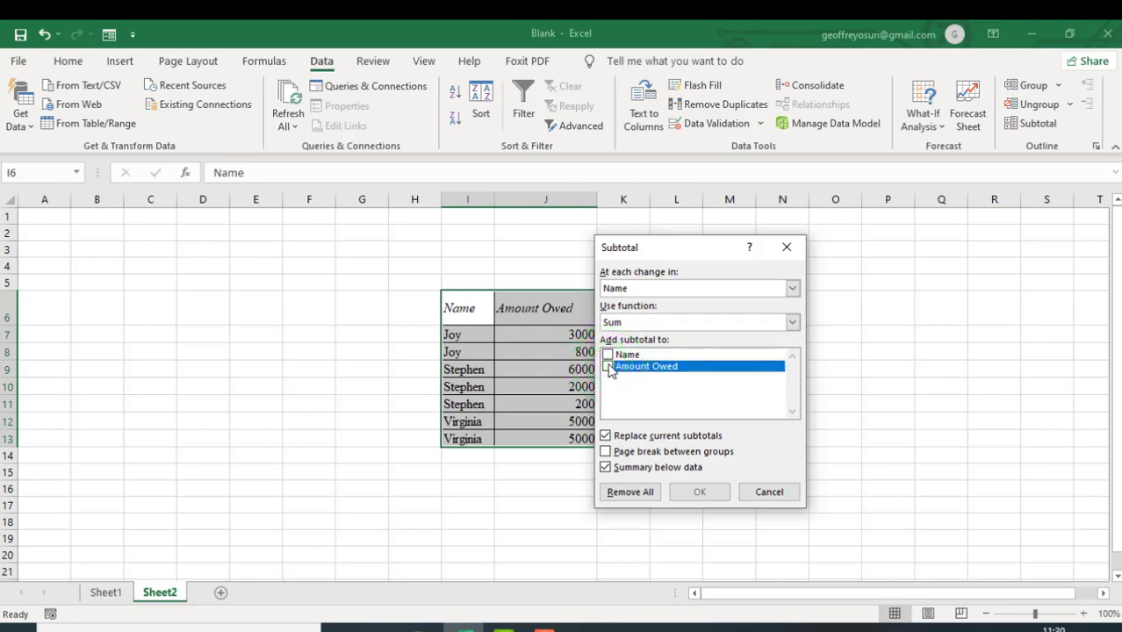
{"action": "left_click", "coordinate": [608, 367]}
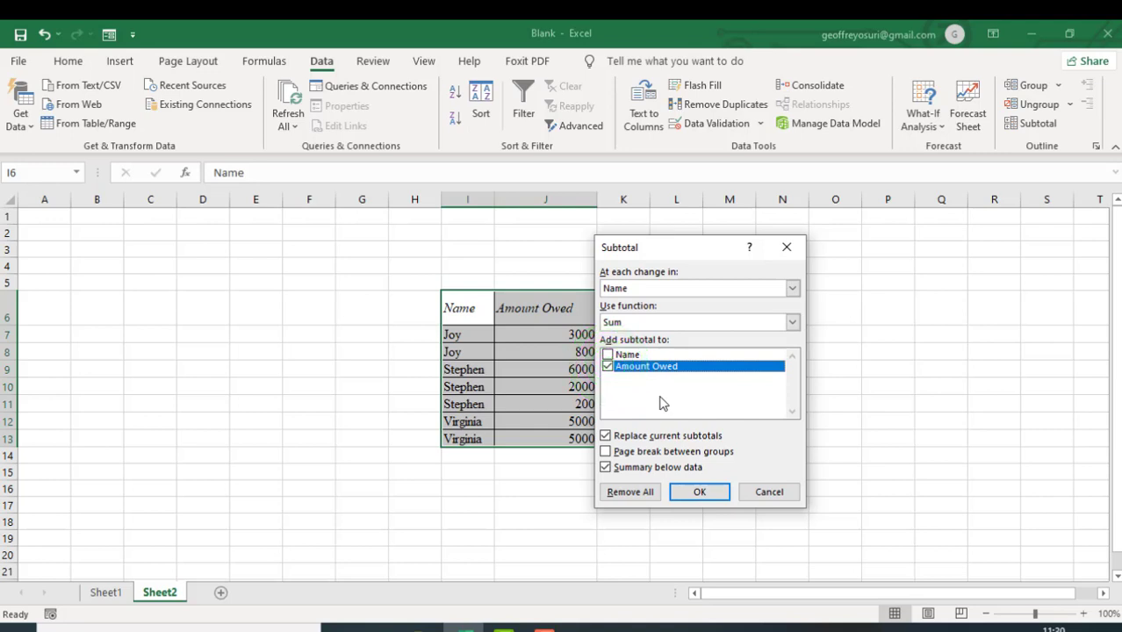
{"action": "left_click", "coordinate": [699, 494]}
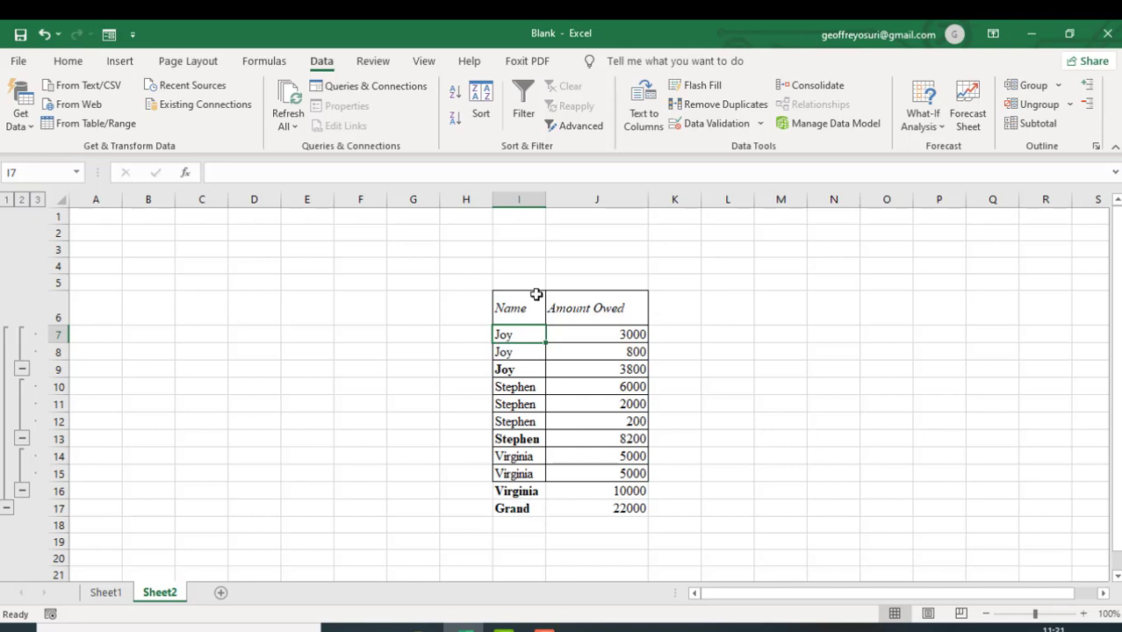
{"action": "left_click", "coordinate": [536, 511]}
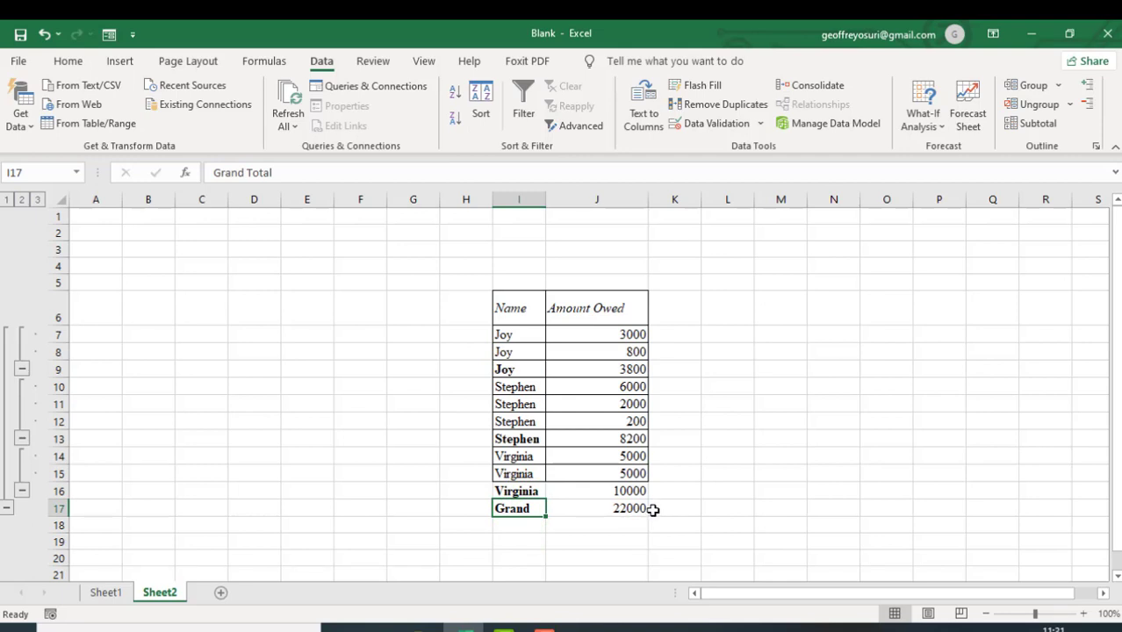
{"action": "left_click", "coordinate": [674, 361]}
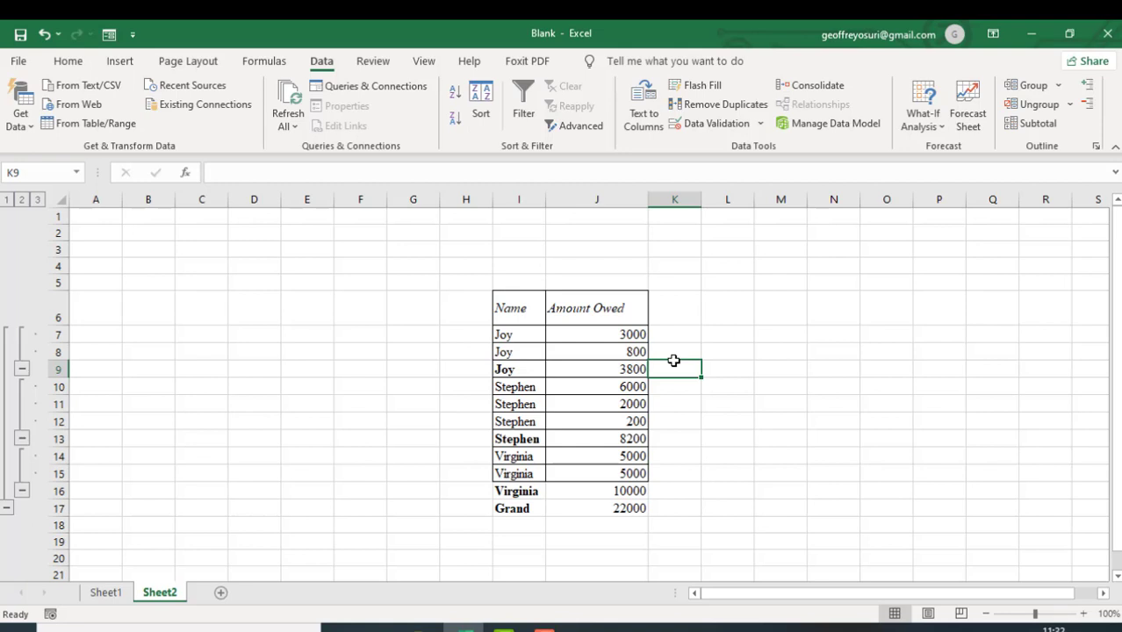
- Start a data validation rule on J7:J8 that allows whole numbers, with the between condition
{"action": "left_click", "coordinate": [633, 335]}
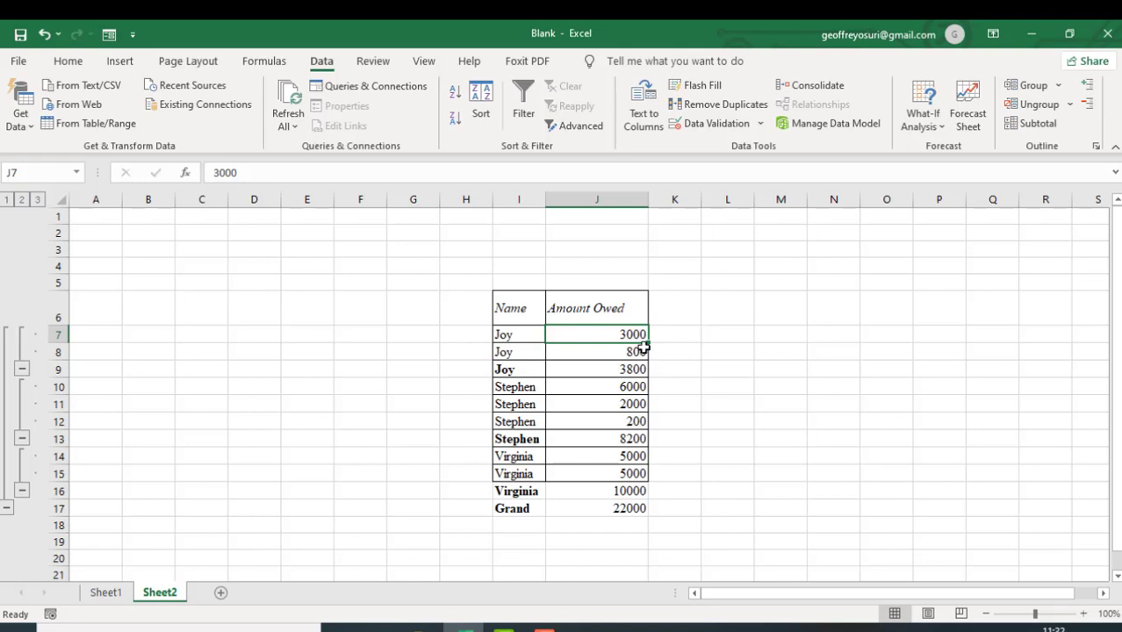
{"action": "left_click", "coordinate": [557, 333]}
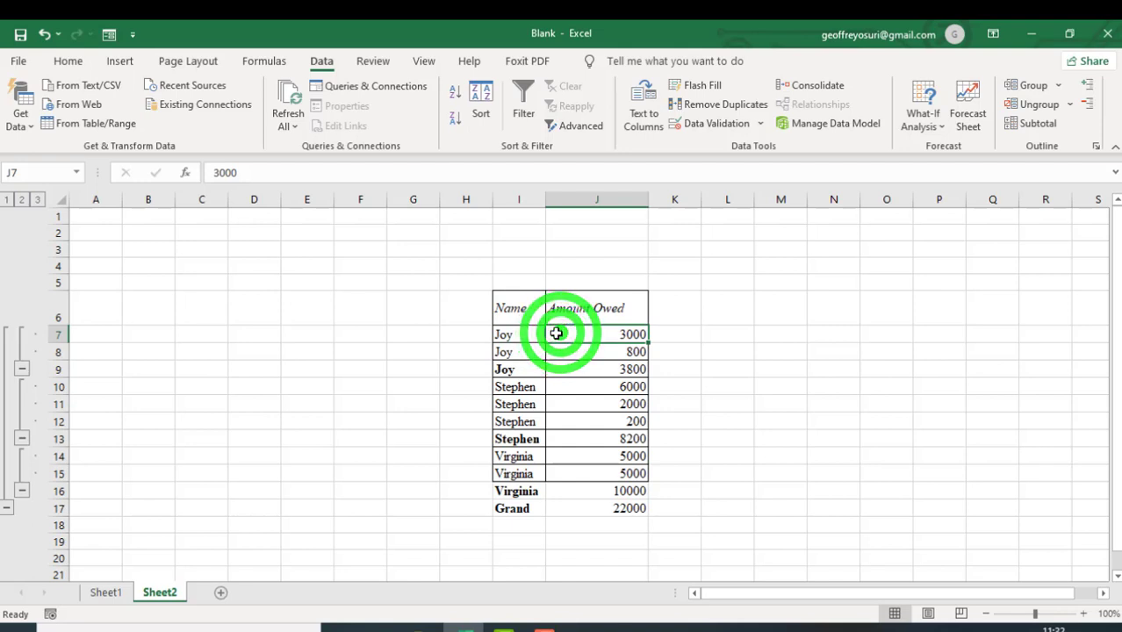
{"action": "left_click", "coordinate": [559, 344]}
{"action": "mouse_move", "coordinate": [559, 338]}
{"action": "left_mouse_down"}
{"action": "mouse_move", "coordinate": [564, 328]}
{"action": "mouse_move", "coordinate": [579, 347]}
{"action": "left_mouse_up"}
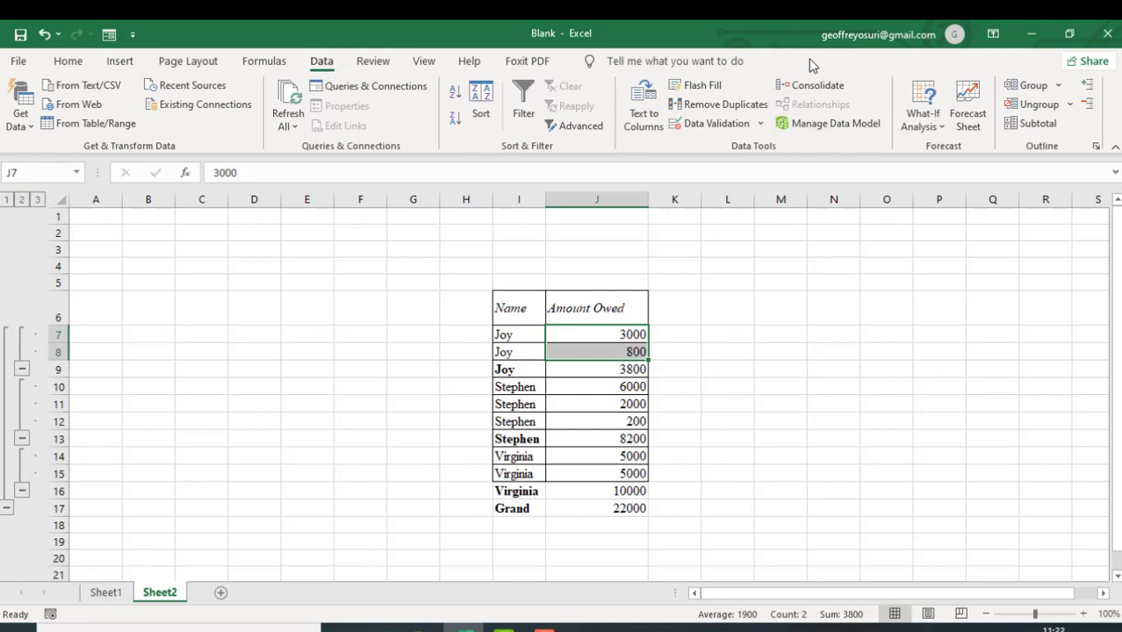
{"action": "left_click", "coordinate": [762, 150]}
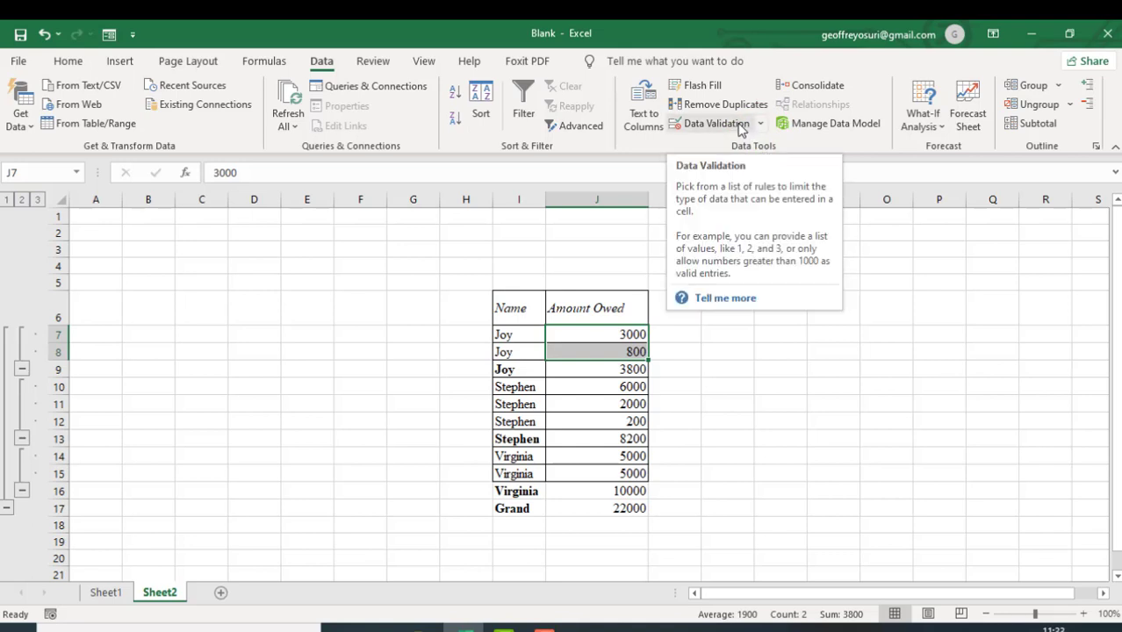
{"action": "left_click", "coordinate": [713, 123]}
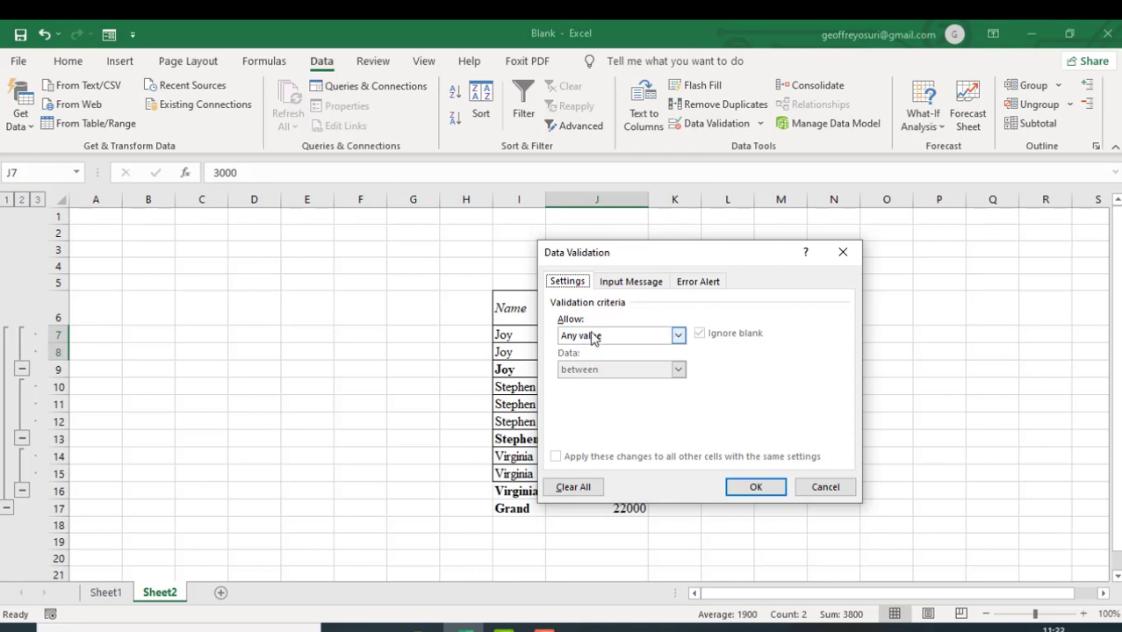
{"action": "left_click", "coordinate": [678, 336]}
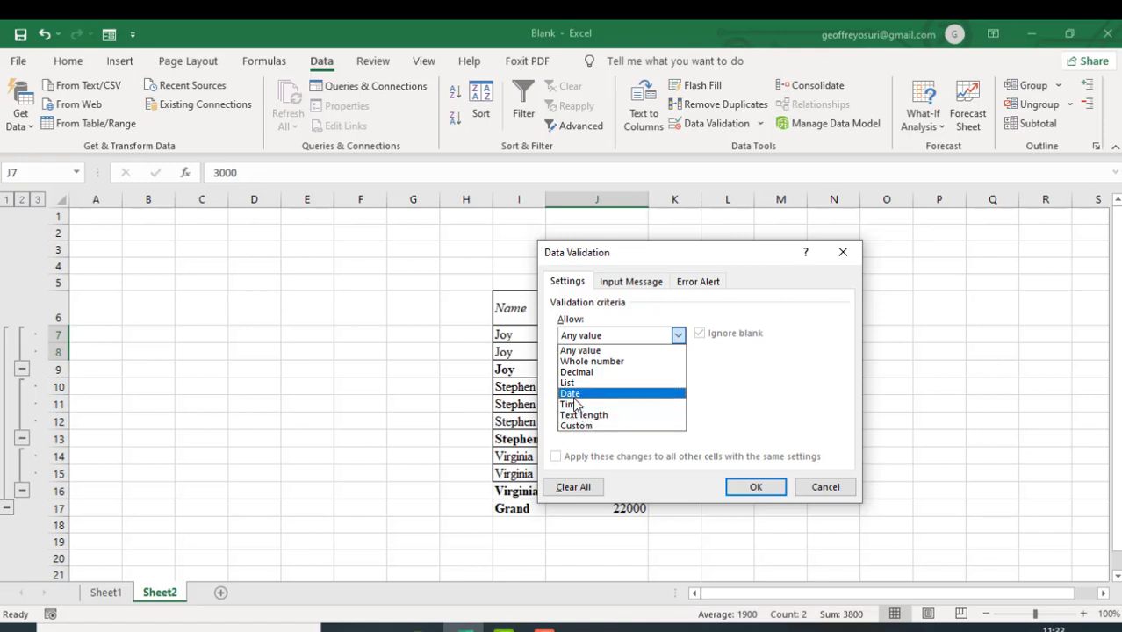
{"action": "left_click", "coordinate": [600, 362]}
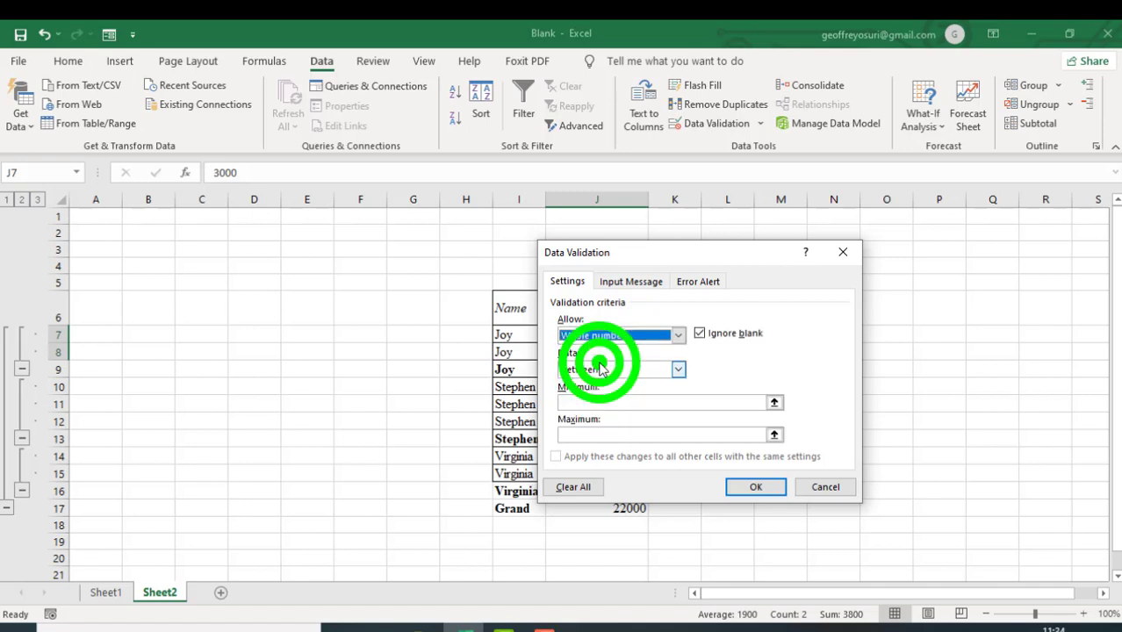
{"action": "left_click", "coordinate": [679, 372]}
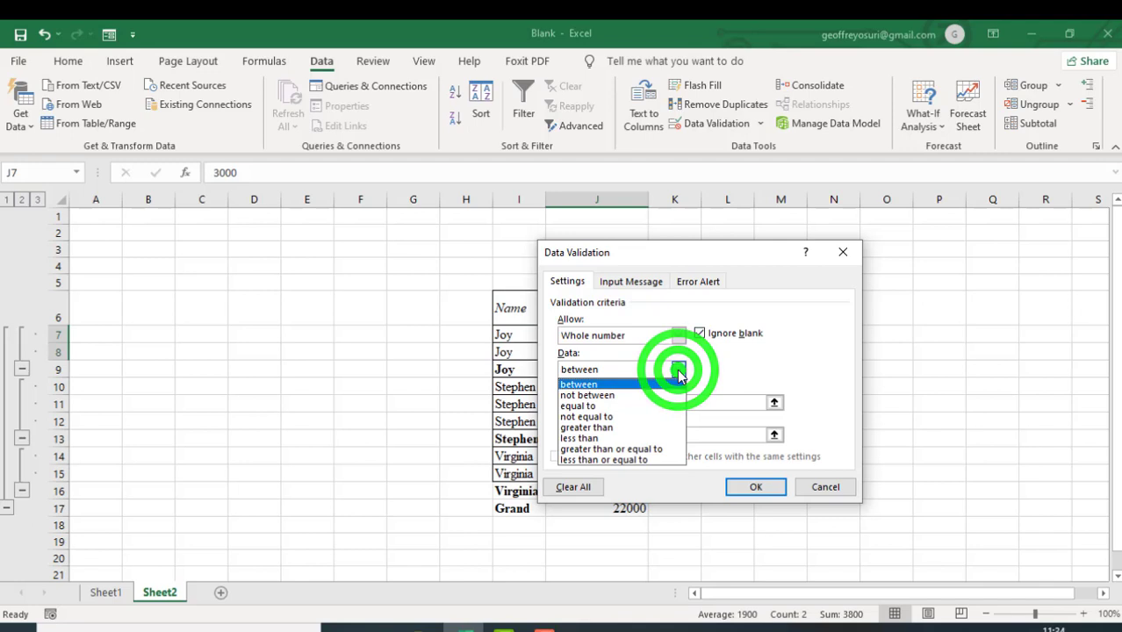
{"action": "left_click", "coordinate": [678, 371]}
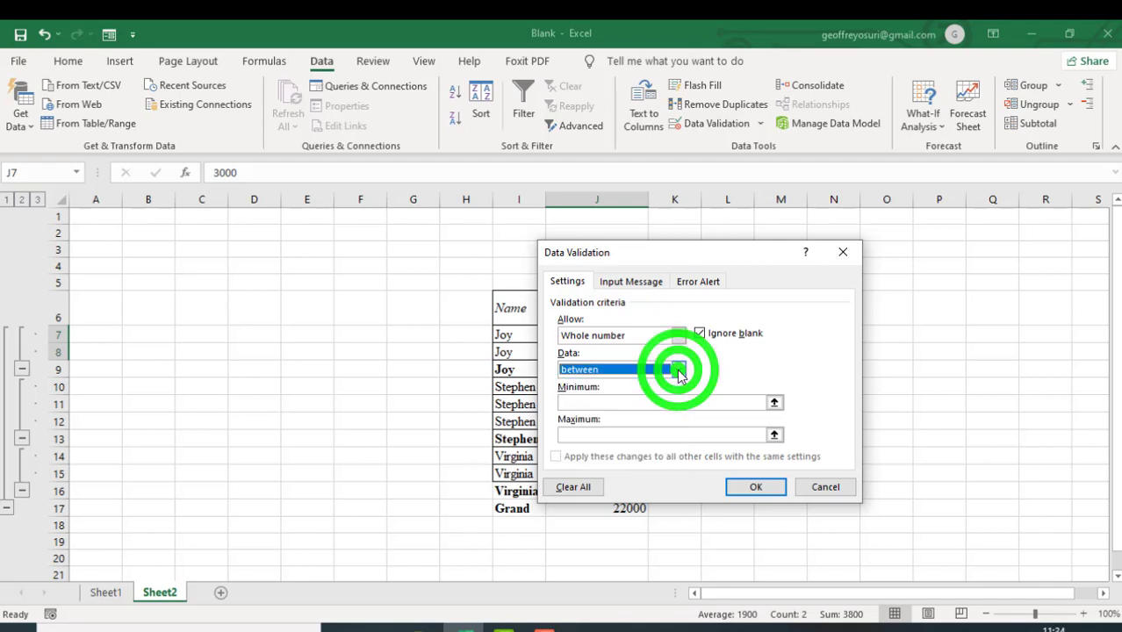
- Set the validation minimum to 100 and the maximum to 100000, and apply the rule to J7:J8
{"action": "left_click", "coordinate": [649, 404]}
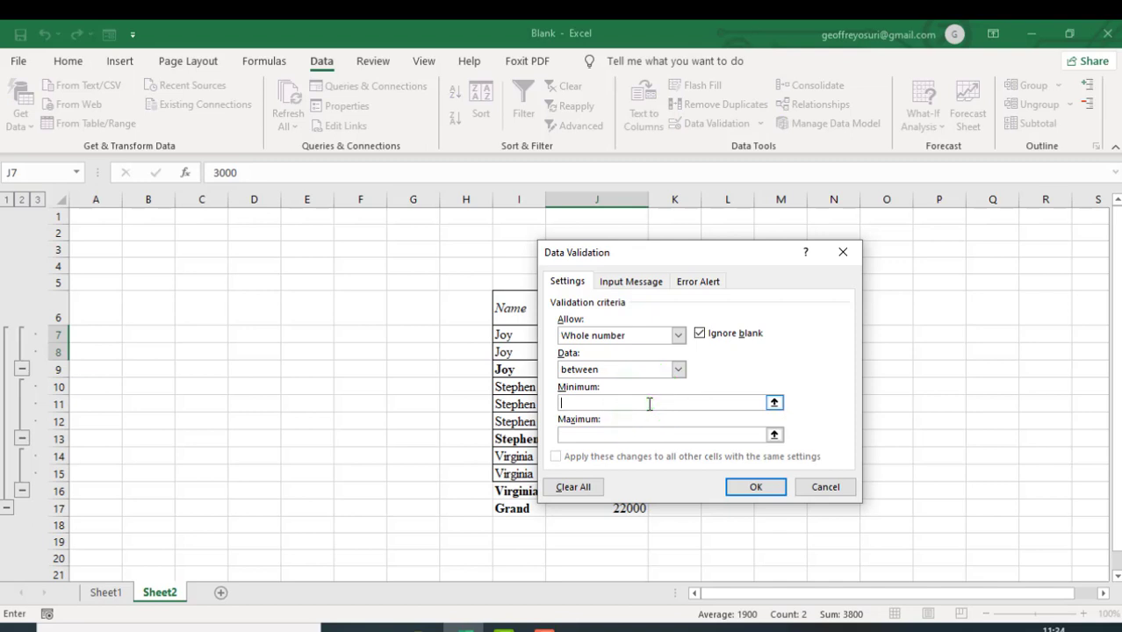
{"action": "type", "text": "100"}
{"action": "left_click", "coordinate": [641, 434]}
{"action": "left_click", "coordinate": [641, 435]}
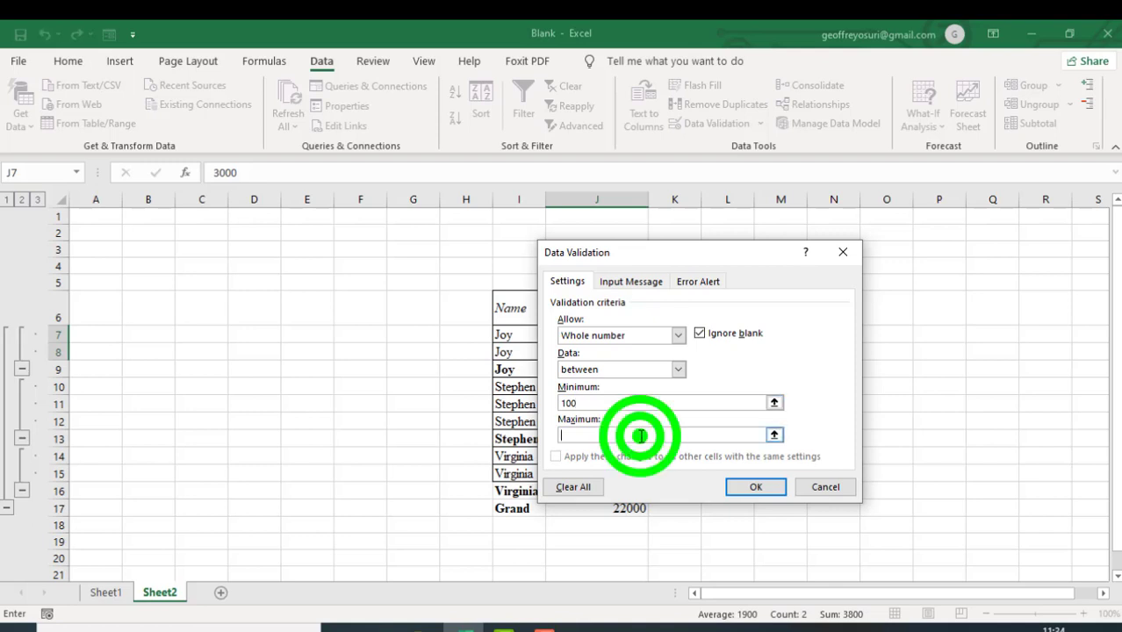
{"action": "type", "text": "10"}
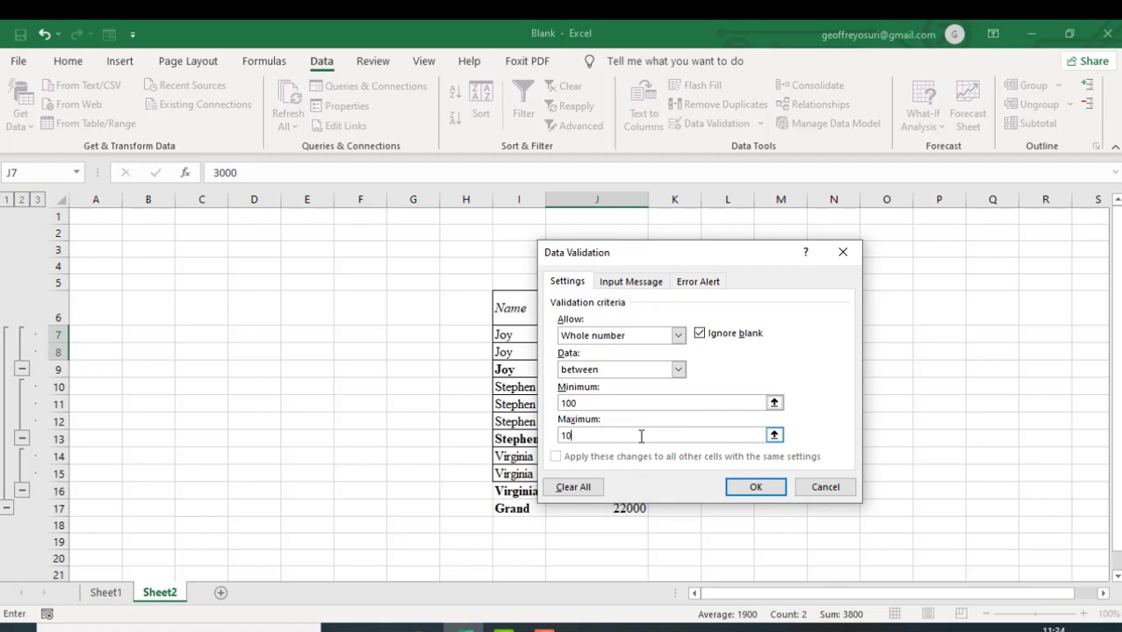
{"action": "type", "text": "0000"}
{"action": "left_click", "coordinate": [756, 488]}
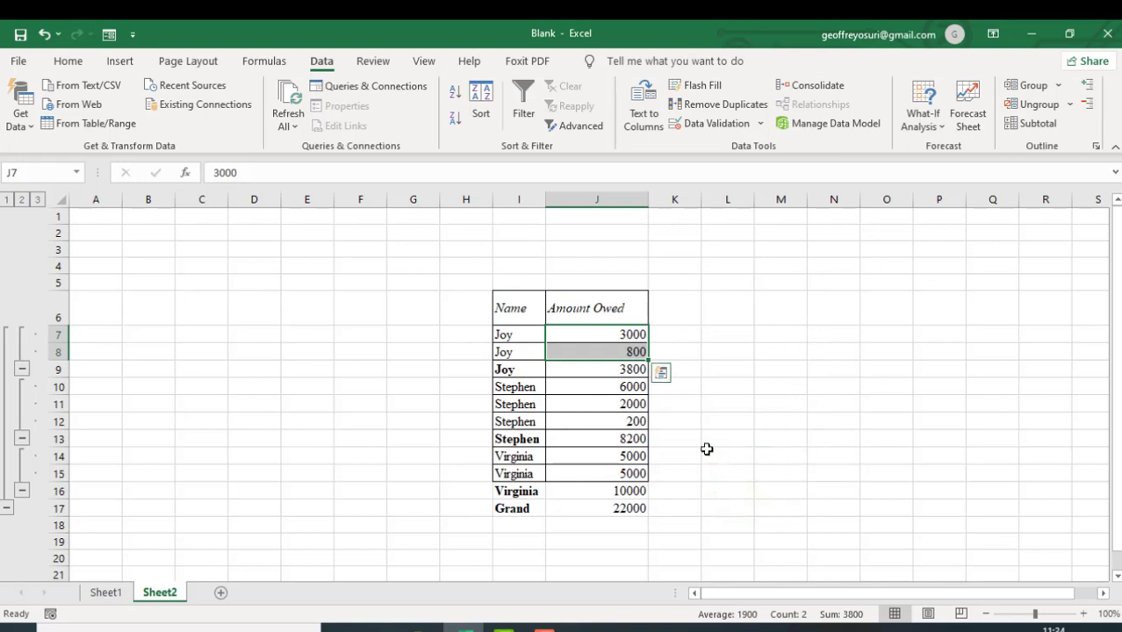
- Test the validation rule by trying to enter 0 in J7, and cancel the entry
{"action": "left_click", "coordinate": [635, 335]}
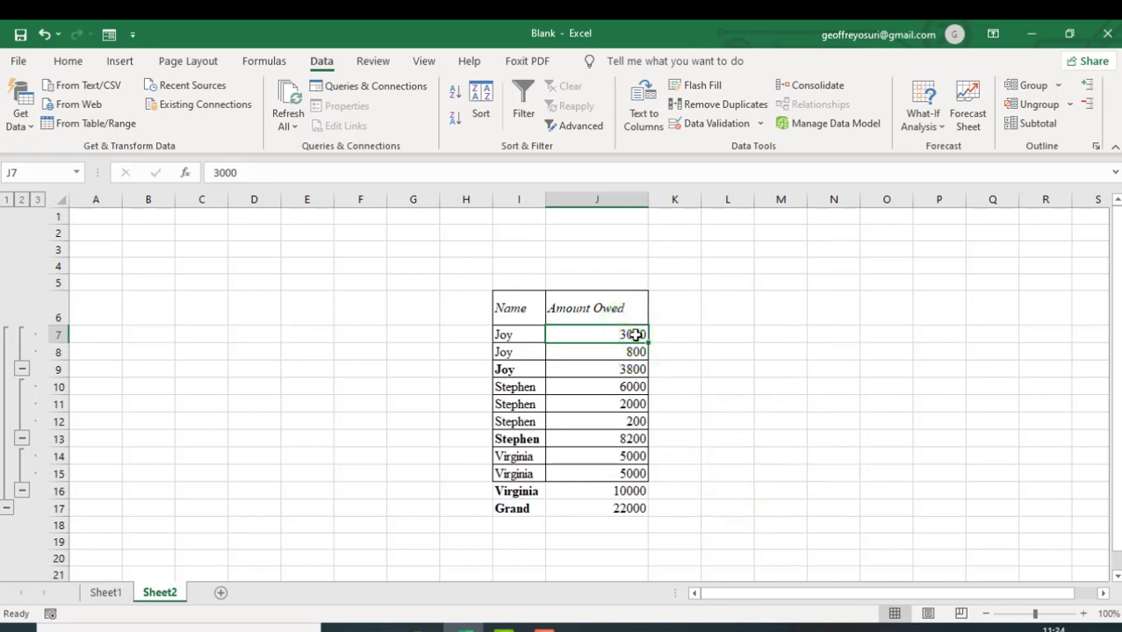
{"action": "type", "text": "0"}
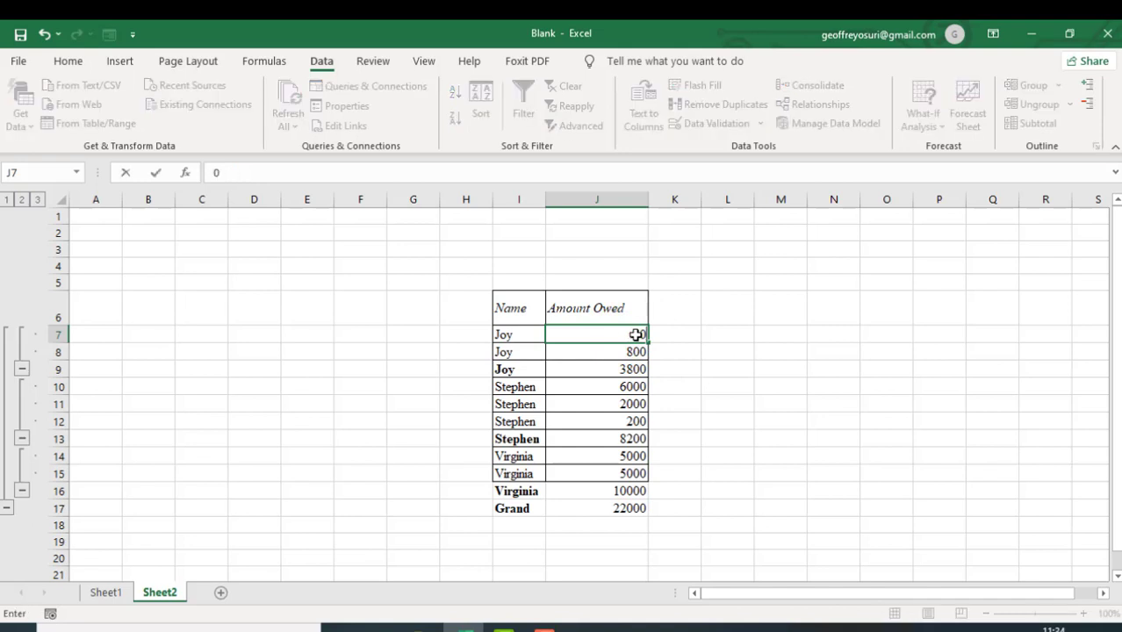
{"action": "left_click", "coordinate": [666, 350]}
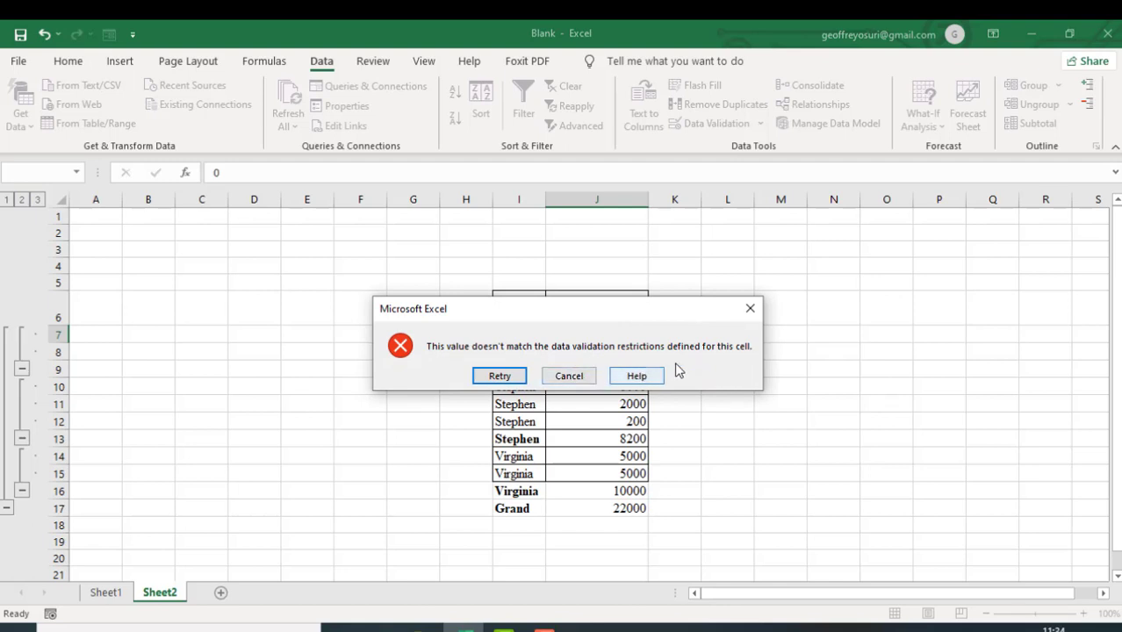
{"action": "left_click", "coordinate": [584, 383]}
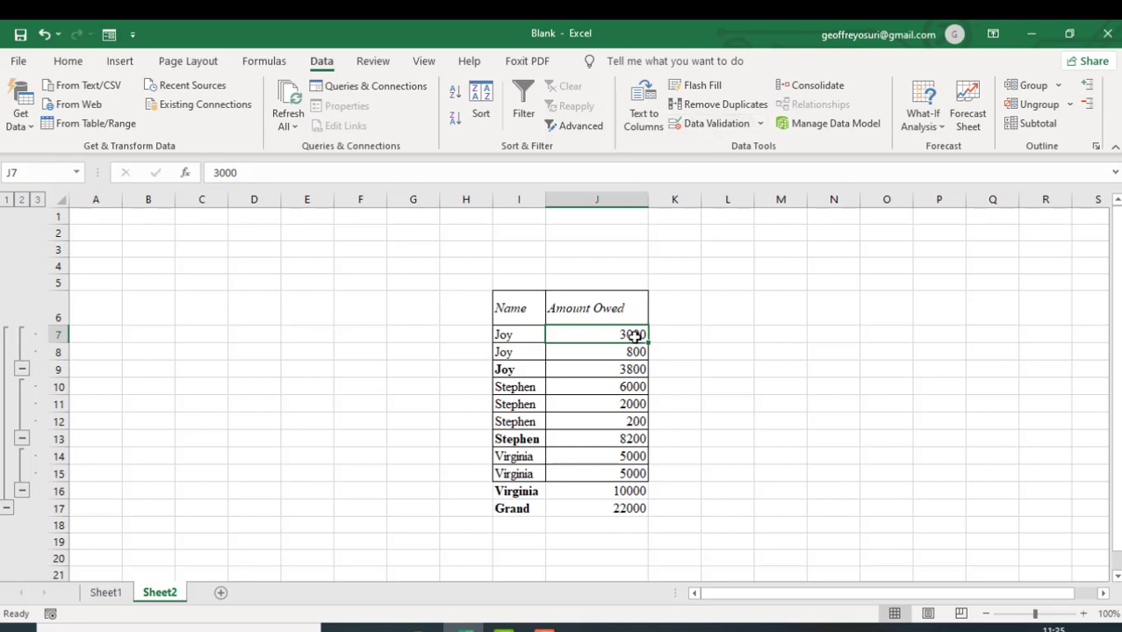
- Edit the data validation of J7:J8 and give its input message the title "Invalid input"
{"action": "left_click", "coordinate": [631, 350]}
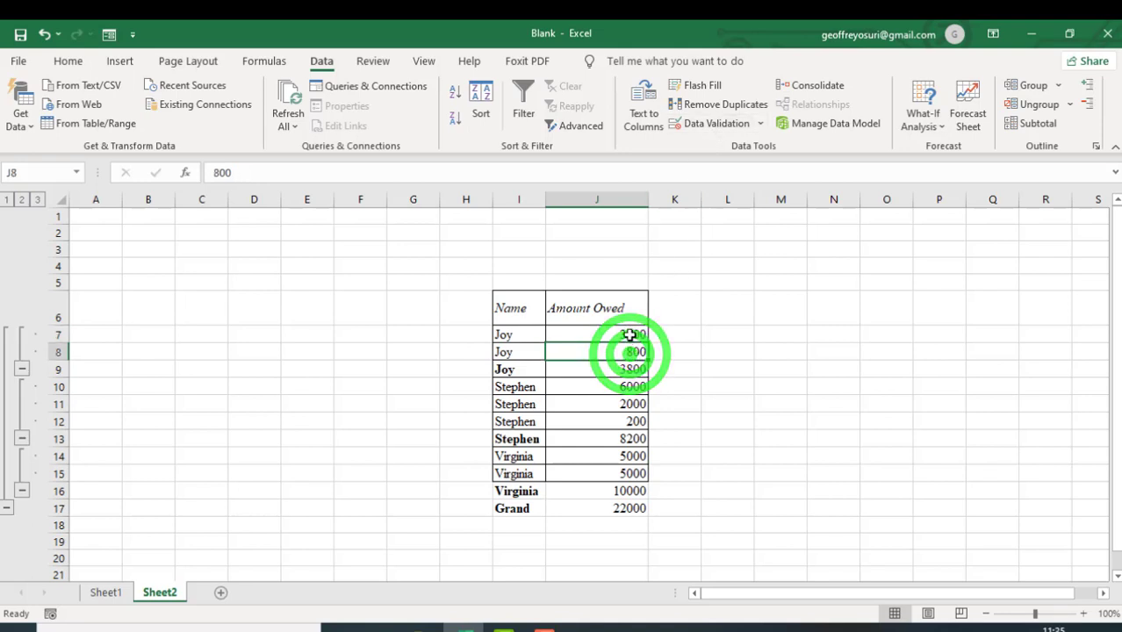
{"action": "left_click", "coordinate": [631, 337]}
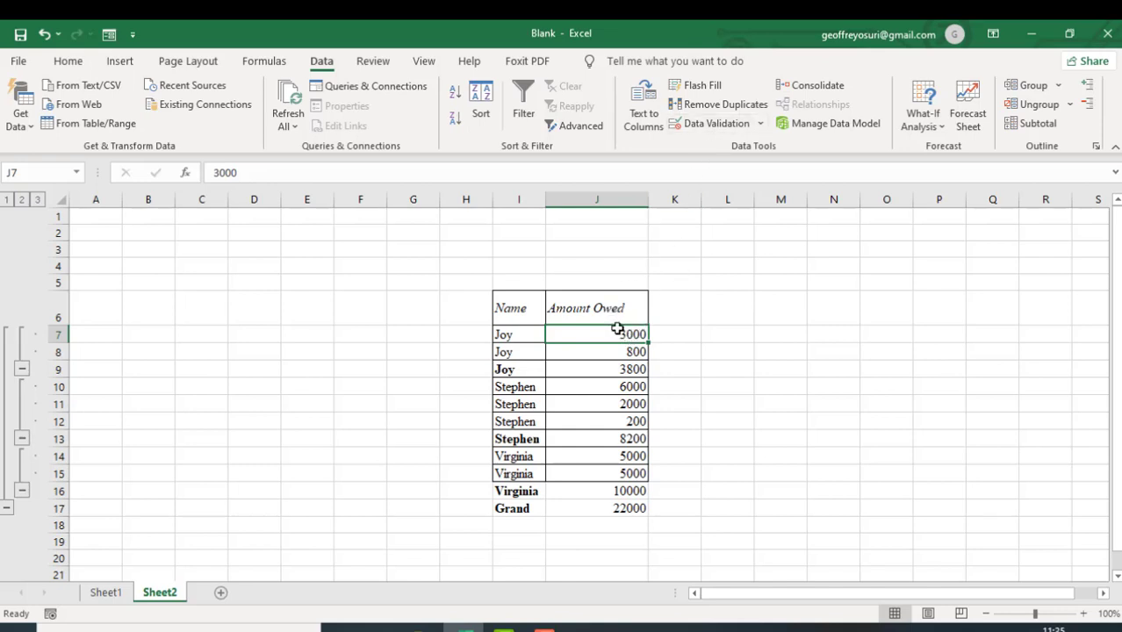
{"action": "left_click", "coordinate": [615, 327]}
{"action": "left_click_drag", "start_coordinate": [627, 332], "coordinate": [622, 351]}
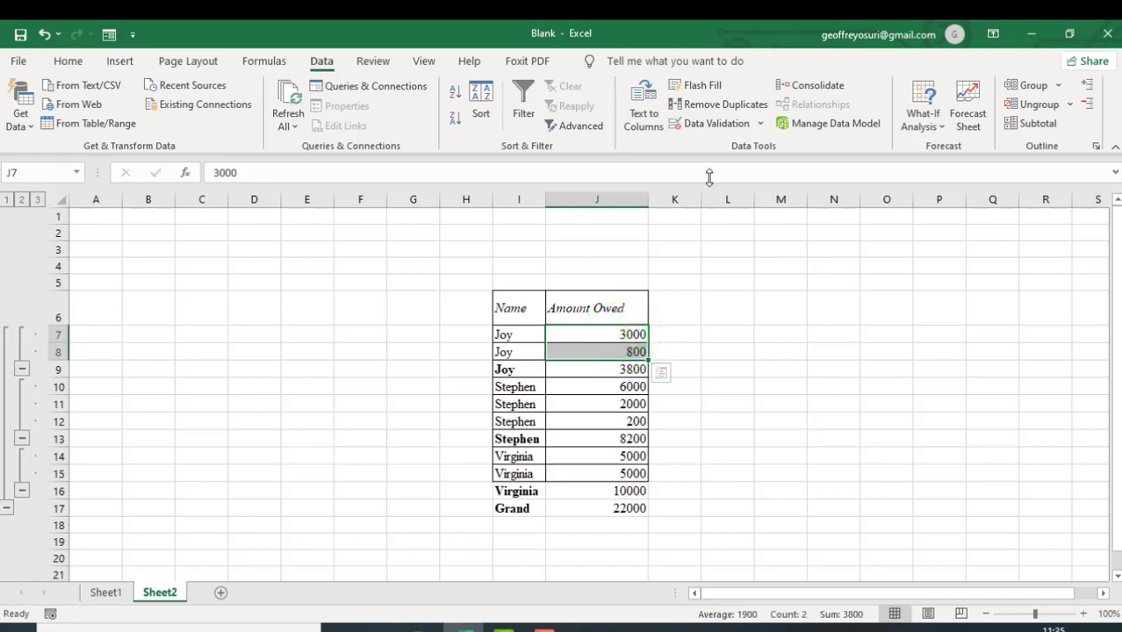
{"action": "left_click", "coordinate": [717, 124]}
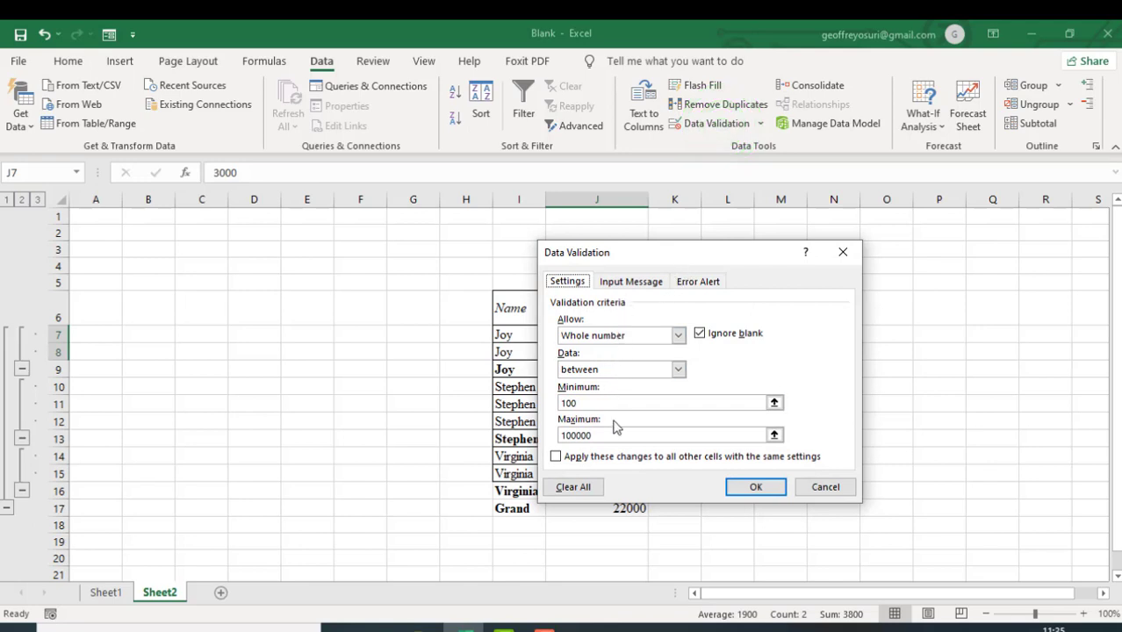
{"action": "left_click", "coordinate": [637, 288]}
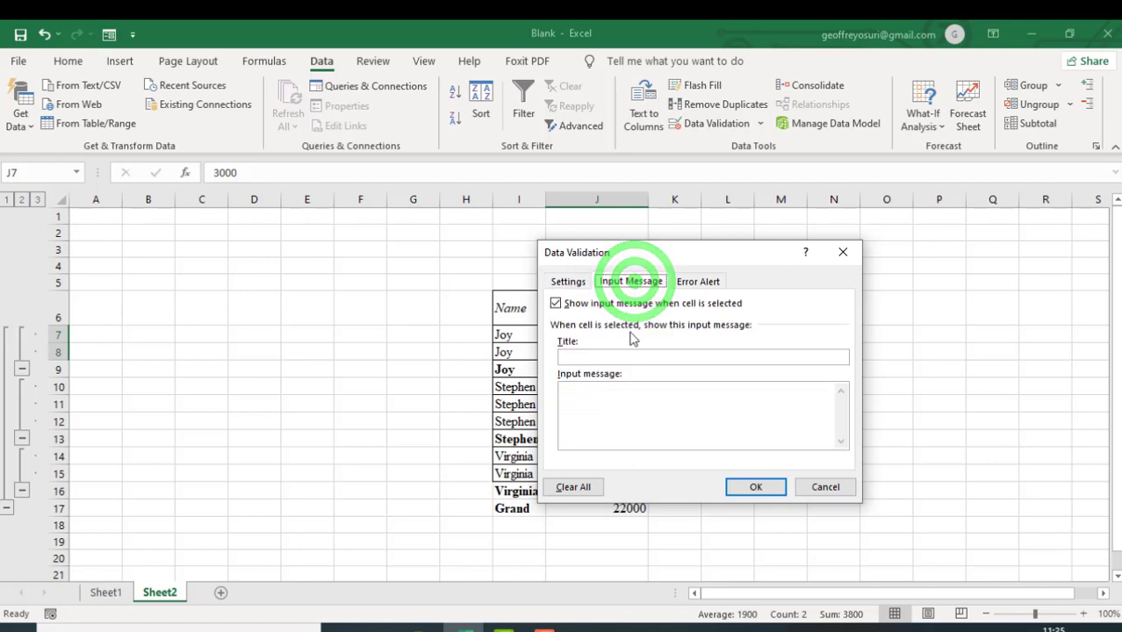
{"action": "left_click", "coordinate": [620, 357]}
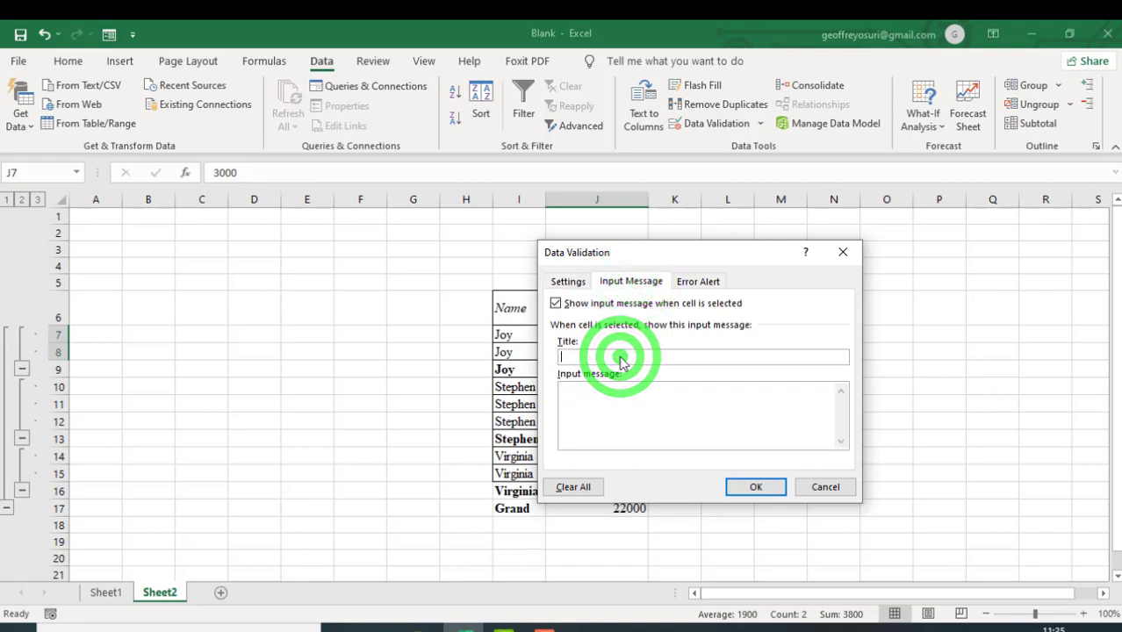
{"action": "type", "text": "IN"}
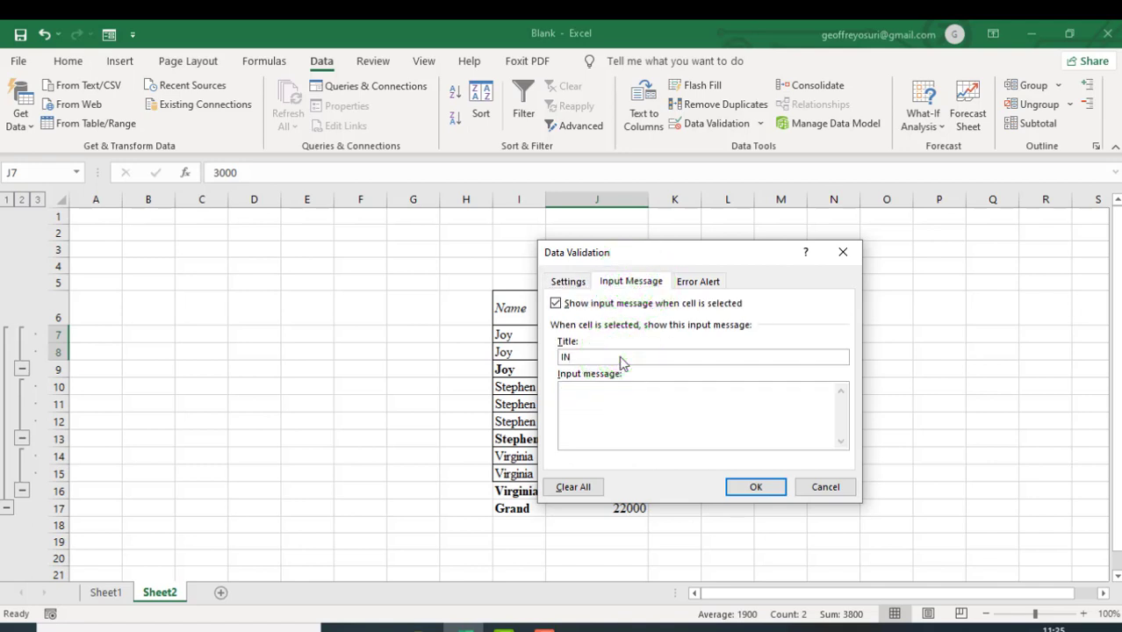
{"action": "key", "text": "BackSpace"}
{"action": "type", "text": "nvalid input"}
- Enter the input message "Enter a number between 100 - 100000", and apply the validation with the Warning error alert style
{"action": "left_click", "coordinate": [596, 396]}
{"action": "type", "text": "Enter a number between 100 - 100000"}
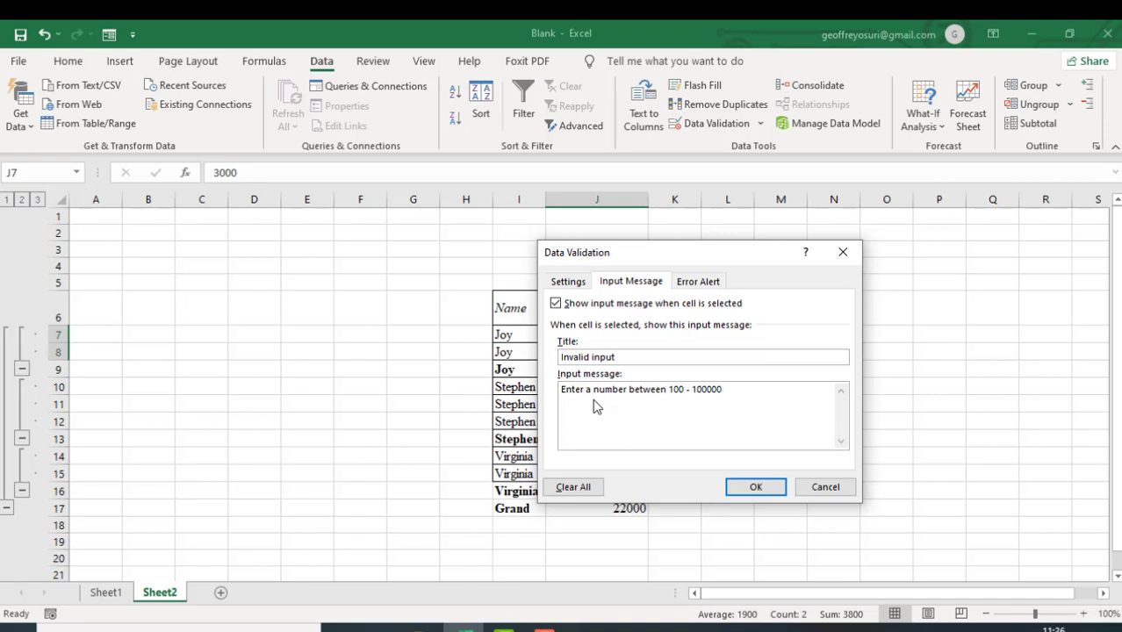
{"action": "left_click", "coordinate": [739, 488]}
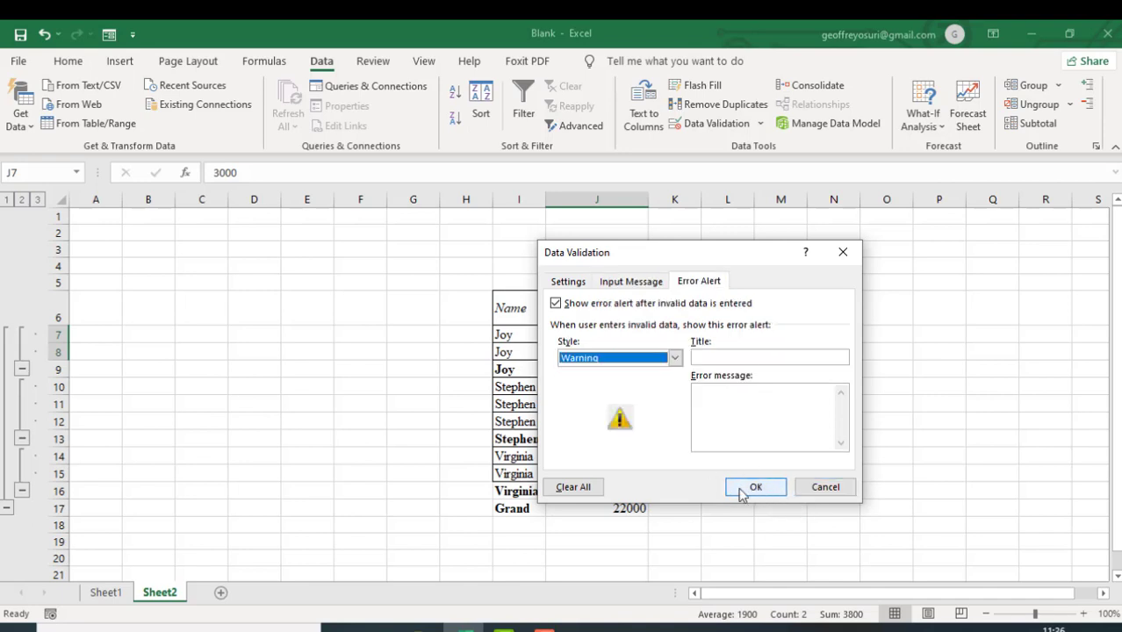
- Check the validation input message on the amount cells J7 and J8
{"action": "left_click", "coordinate": [724, 367]}
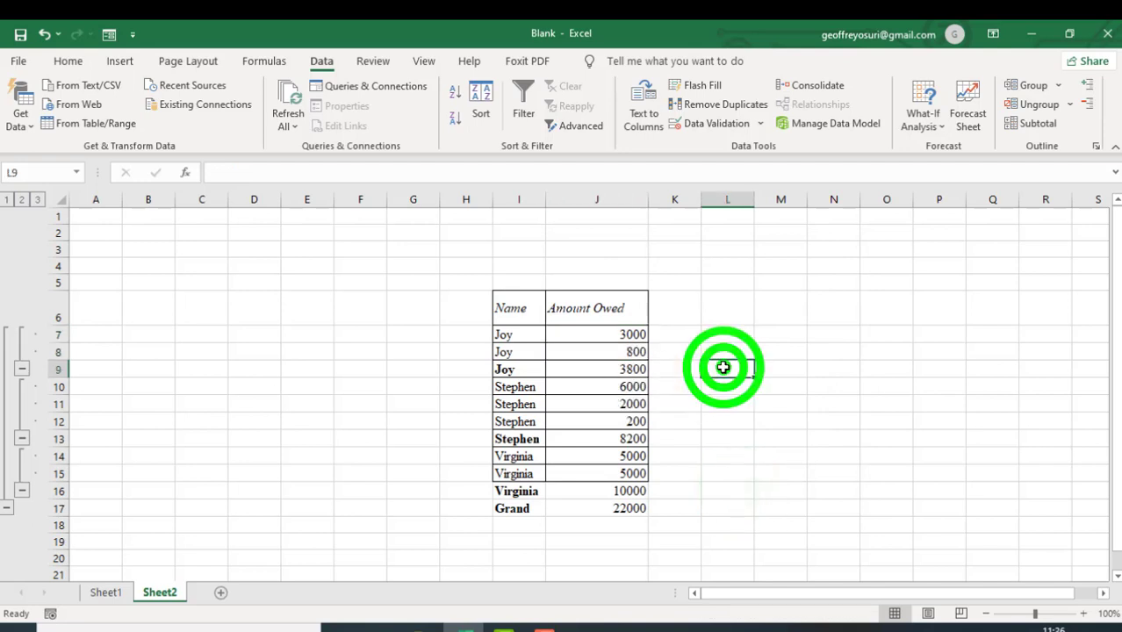
{"action": "left_click", "coordinate": [634, 336]}
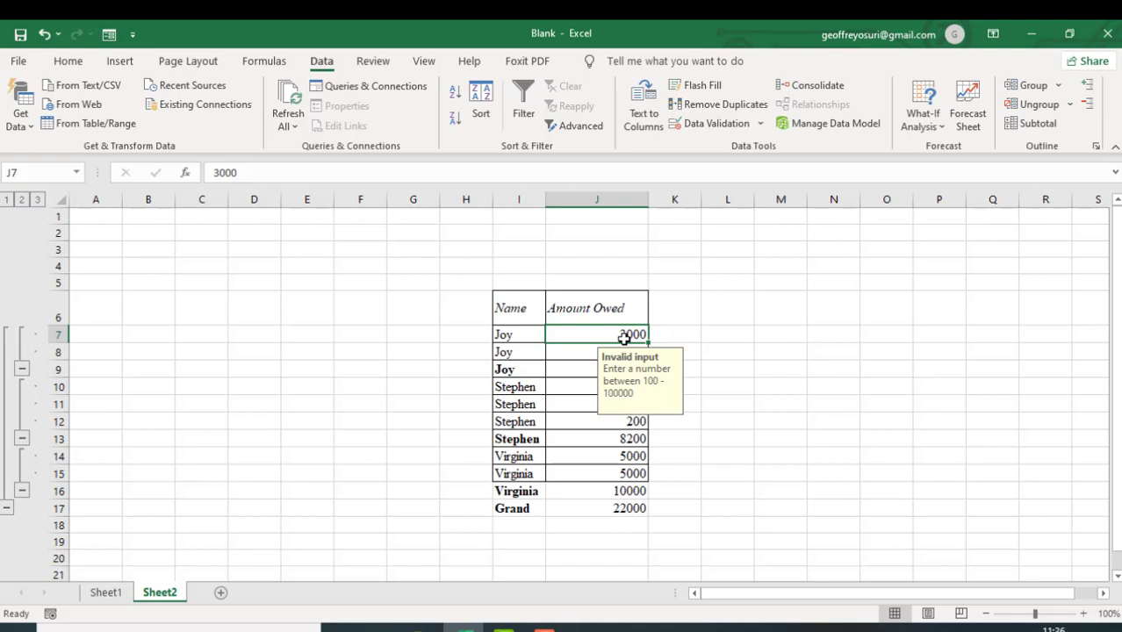
{"action": "left_click", "coordinate": [590, 351]}
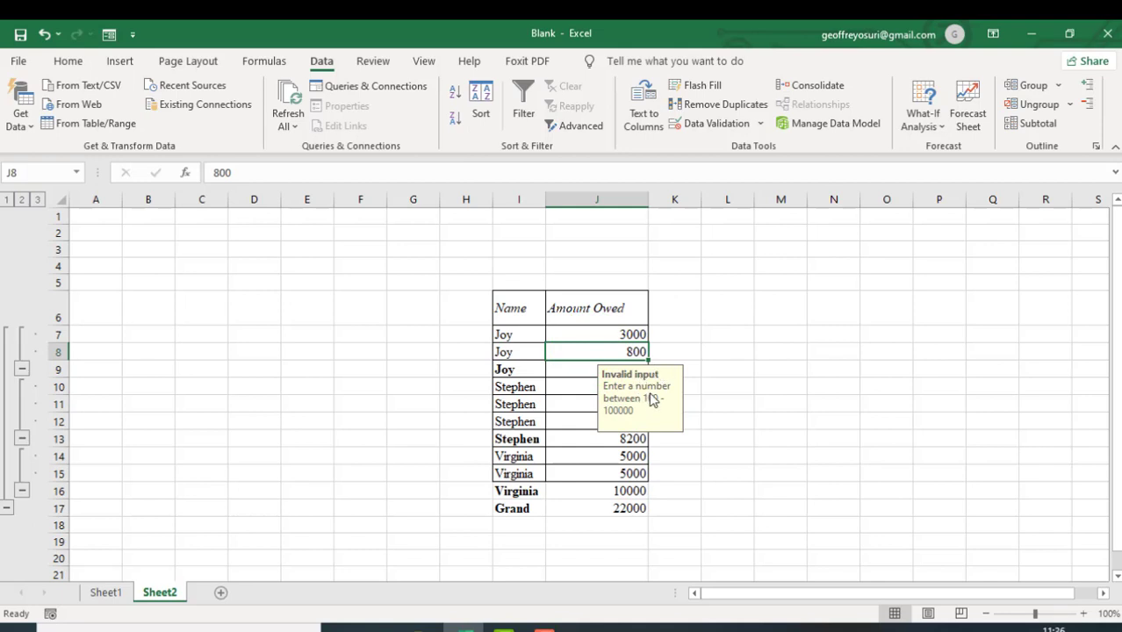
- Test the validation warning by entering the out-of-range amount 40 in J7, and answer the alert
{"action": "left_click", "coordinate": [633, 335]}
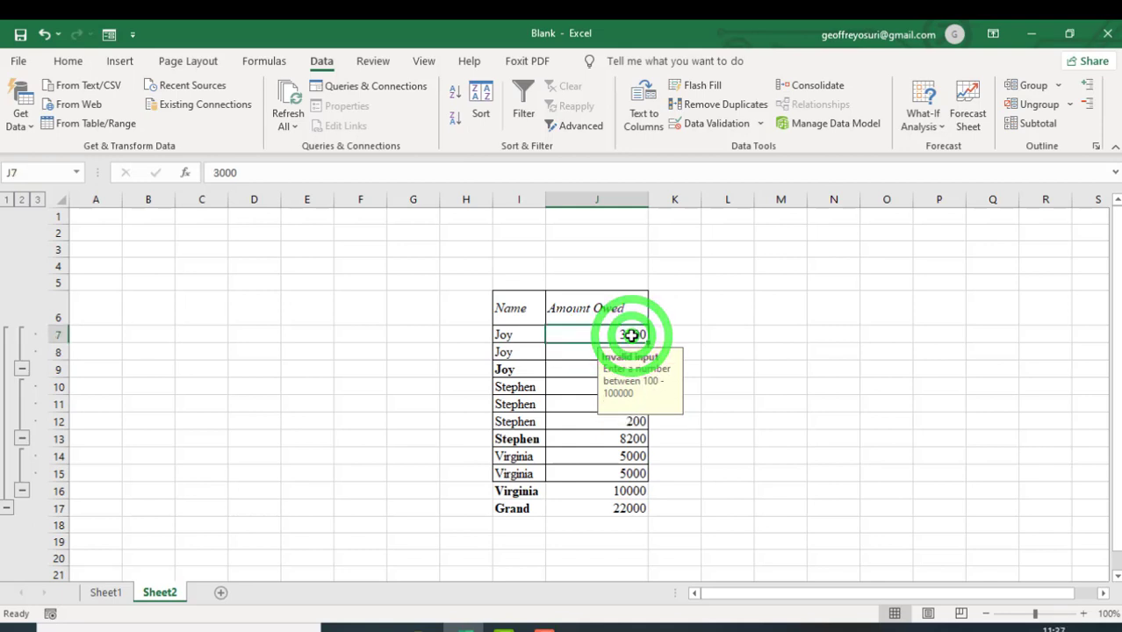
{"action": "type", "text": "40"}
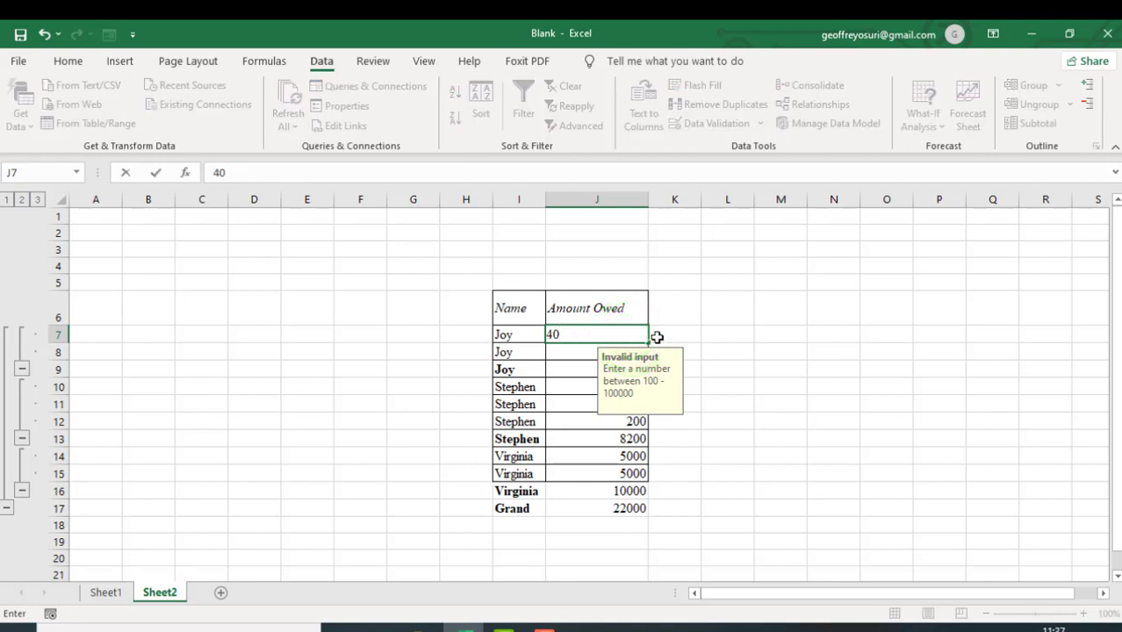
{"action": "left_click", "coordinate": [673, 341]}
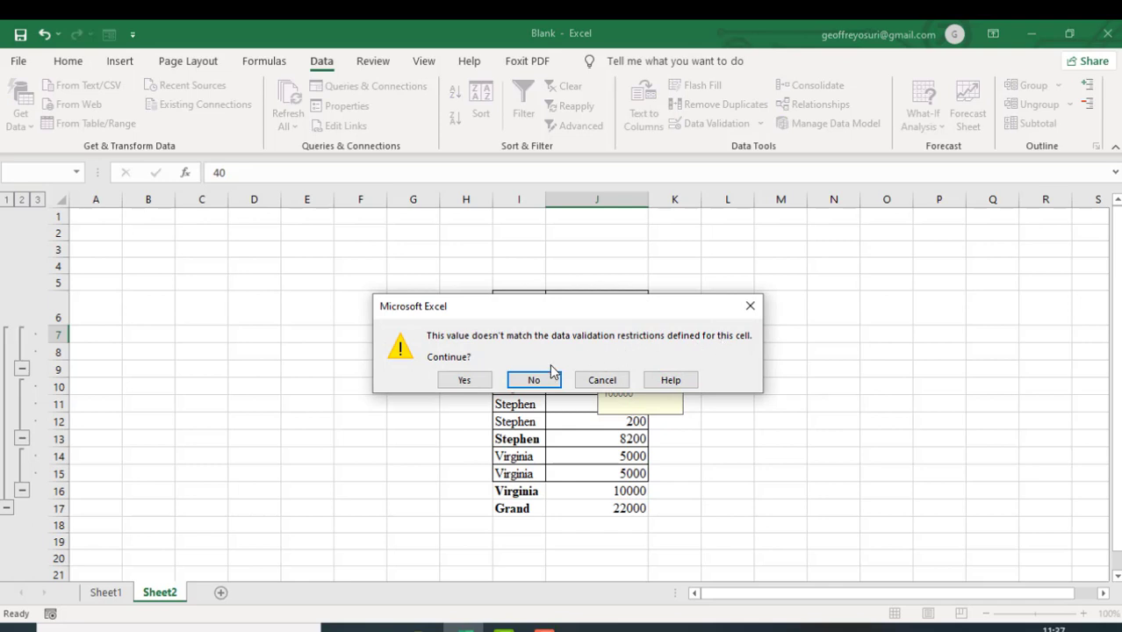
{"action": "left_click", "coordinate": [470, 379]}
- Set the amount owed in J7 to 4000
{"action": "left_click", "coordinate": [636, 337]}
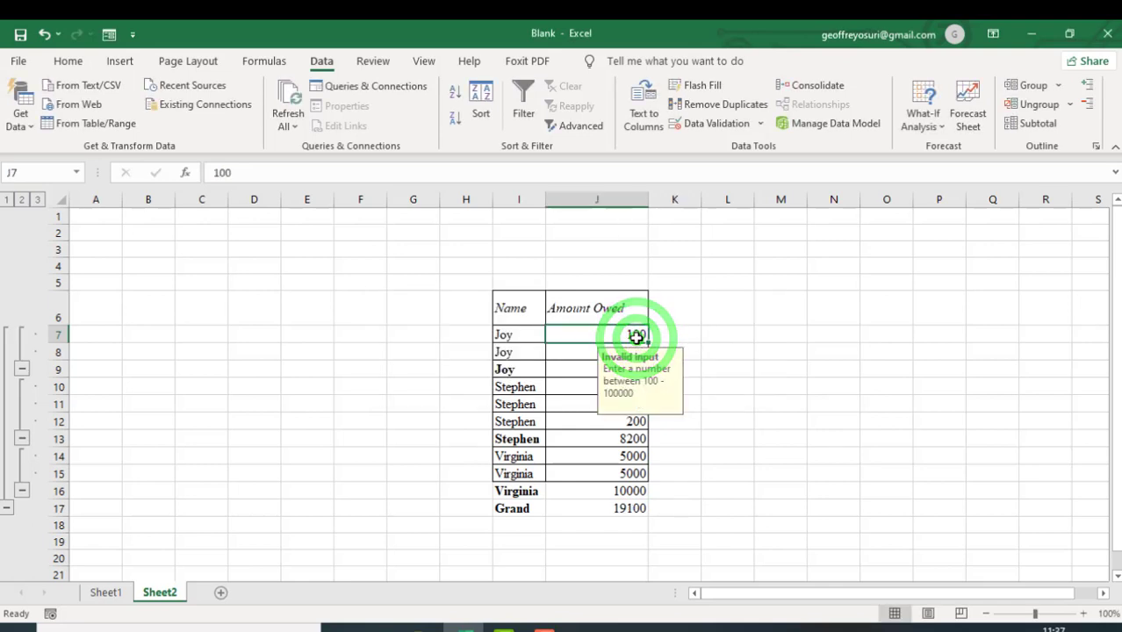
{"action": "type", "text": "4000"}
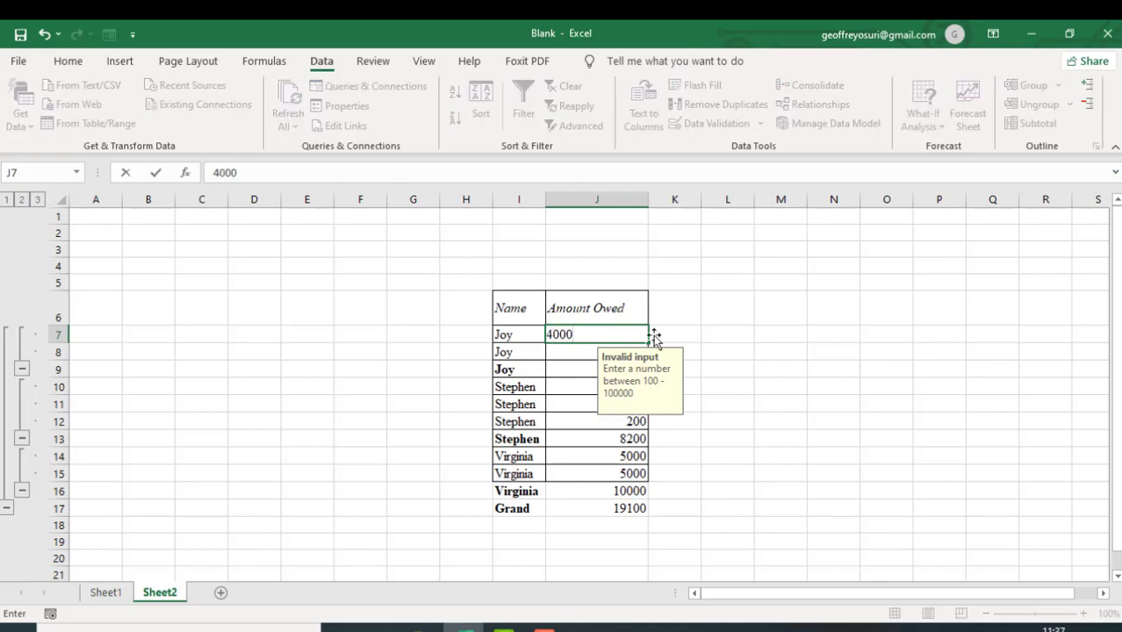
{"action": "left_click", "coordinate": [690, 339]}
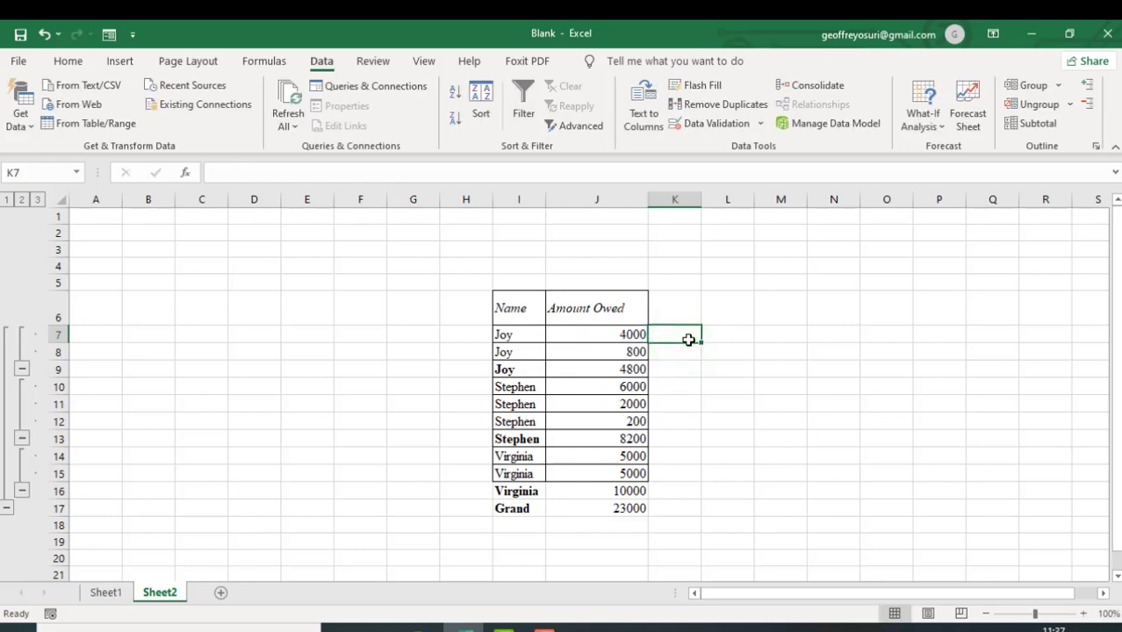